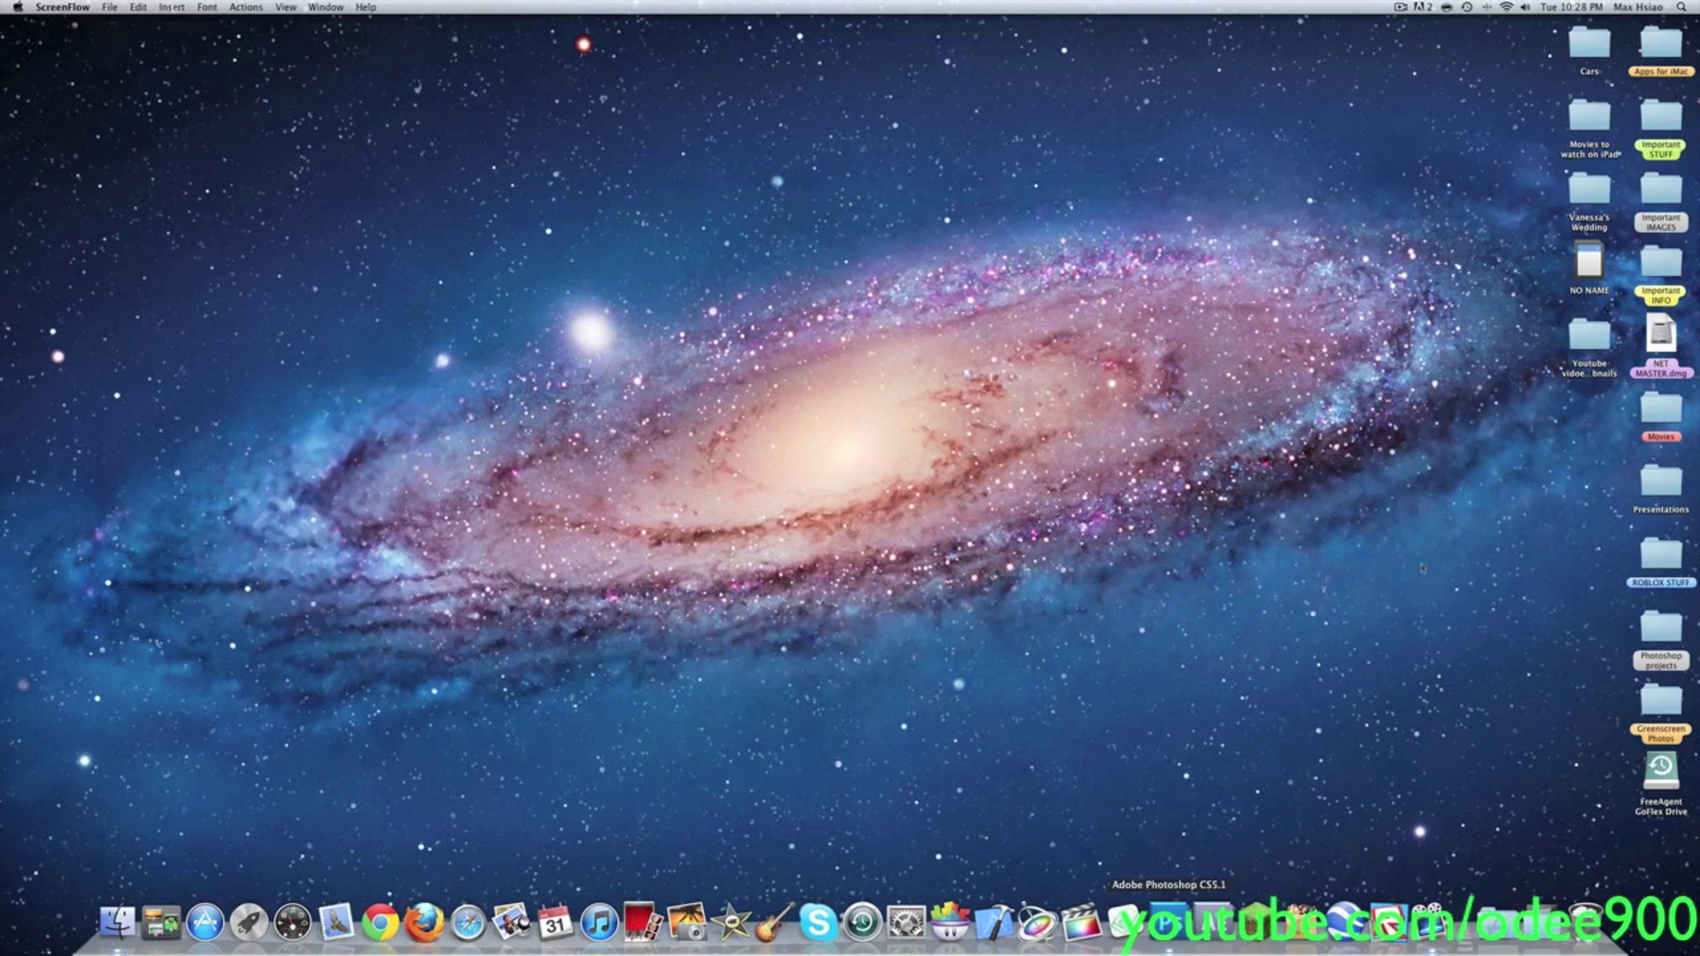
Step: Open intromotion5thumbnail.jpg from the YouTube thumbnails folder for viewing
double_click(1590, 335)
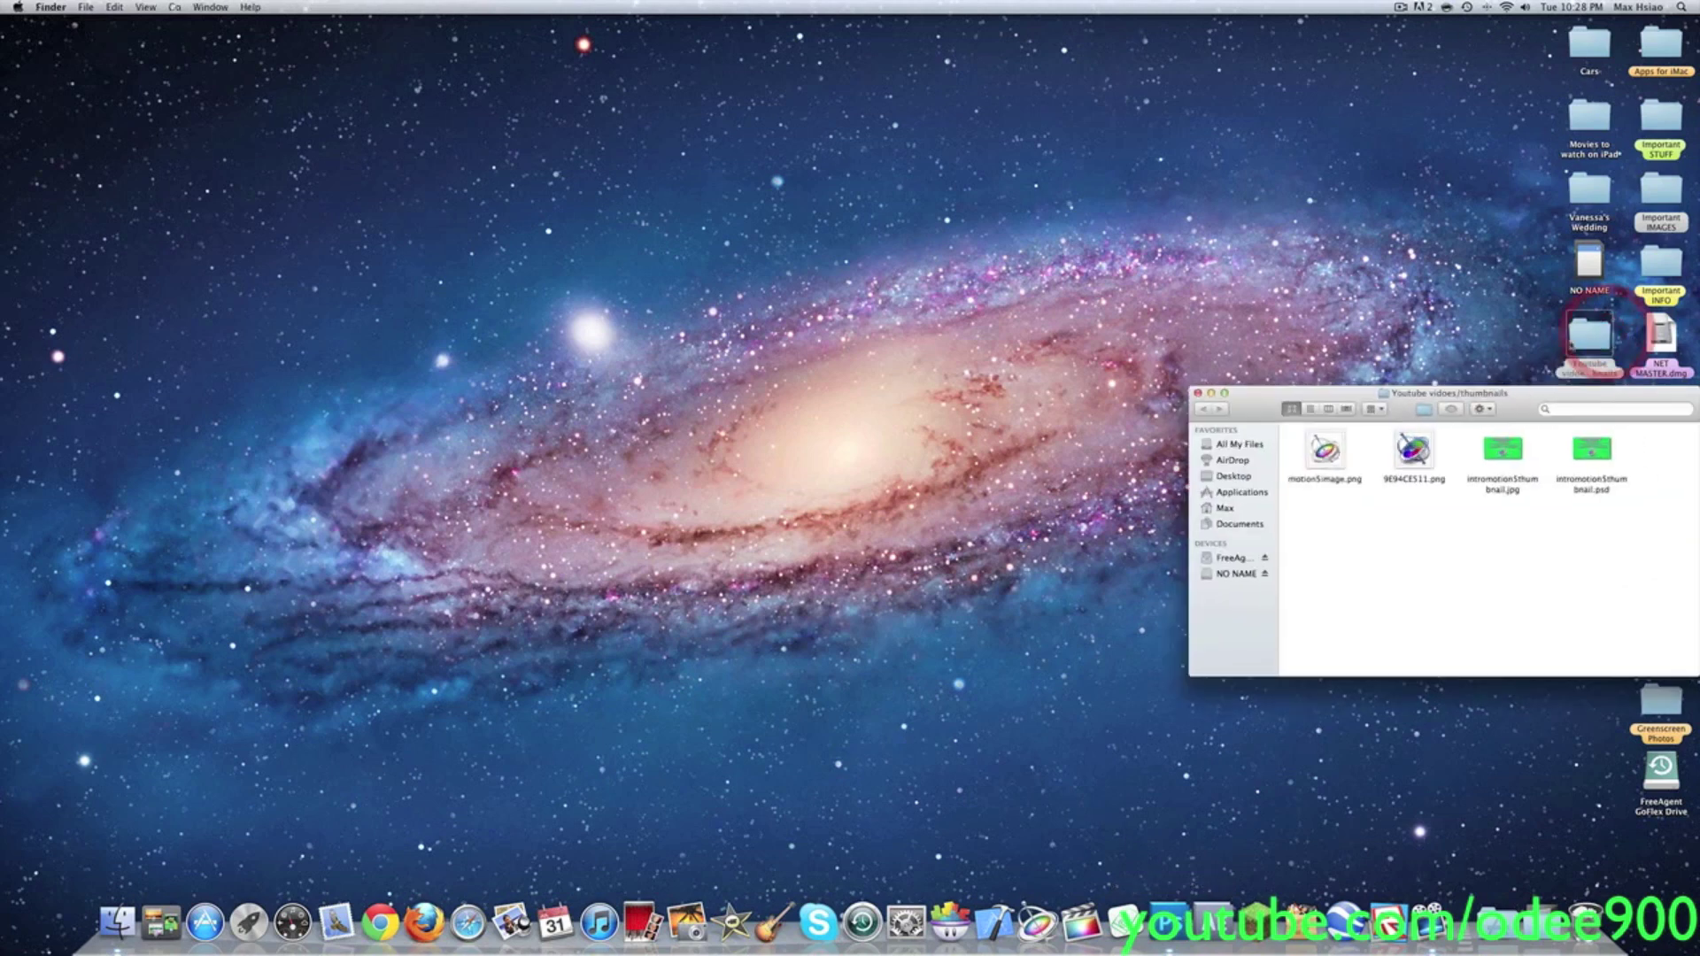
left_click_drag(1474, 400, 772, 116)
left_click(816, 181)
double_click(816, 182)
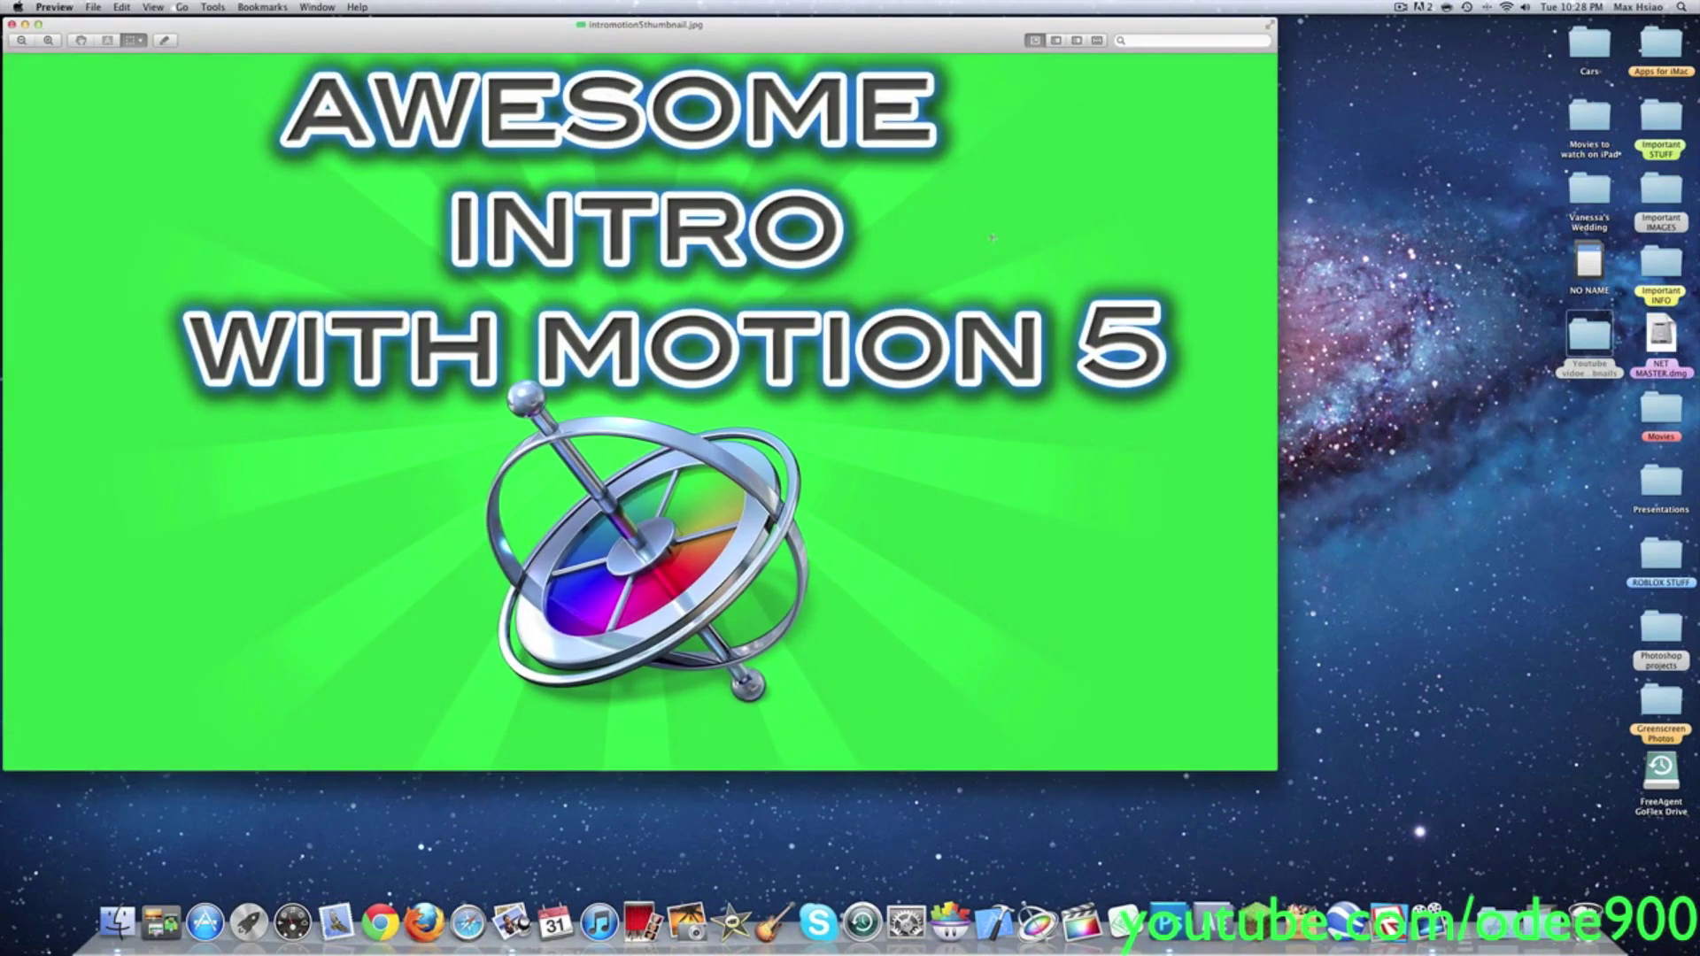
Step: Mark rectangles over the old thumbnail's title area, then close the viewer and the folder
left_click_drag(257, 73, 1138, 424)
left_click(1111, 311)
left_click_drag(89, 435, 1178, 53)
left_click(759, 640)
left_click(12, 25)
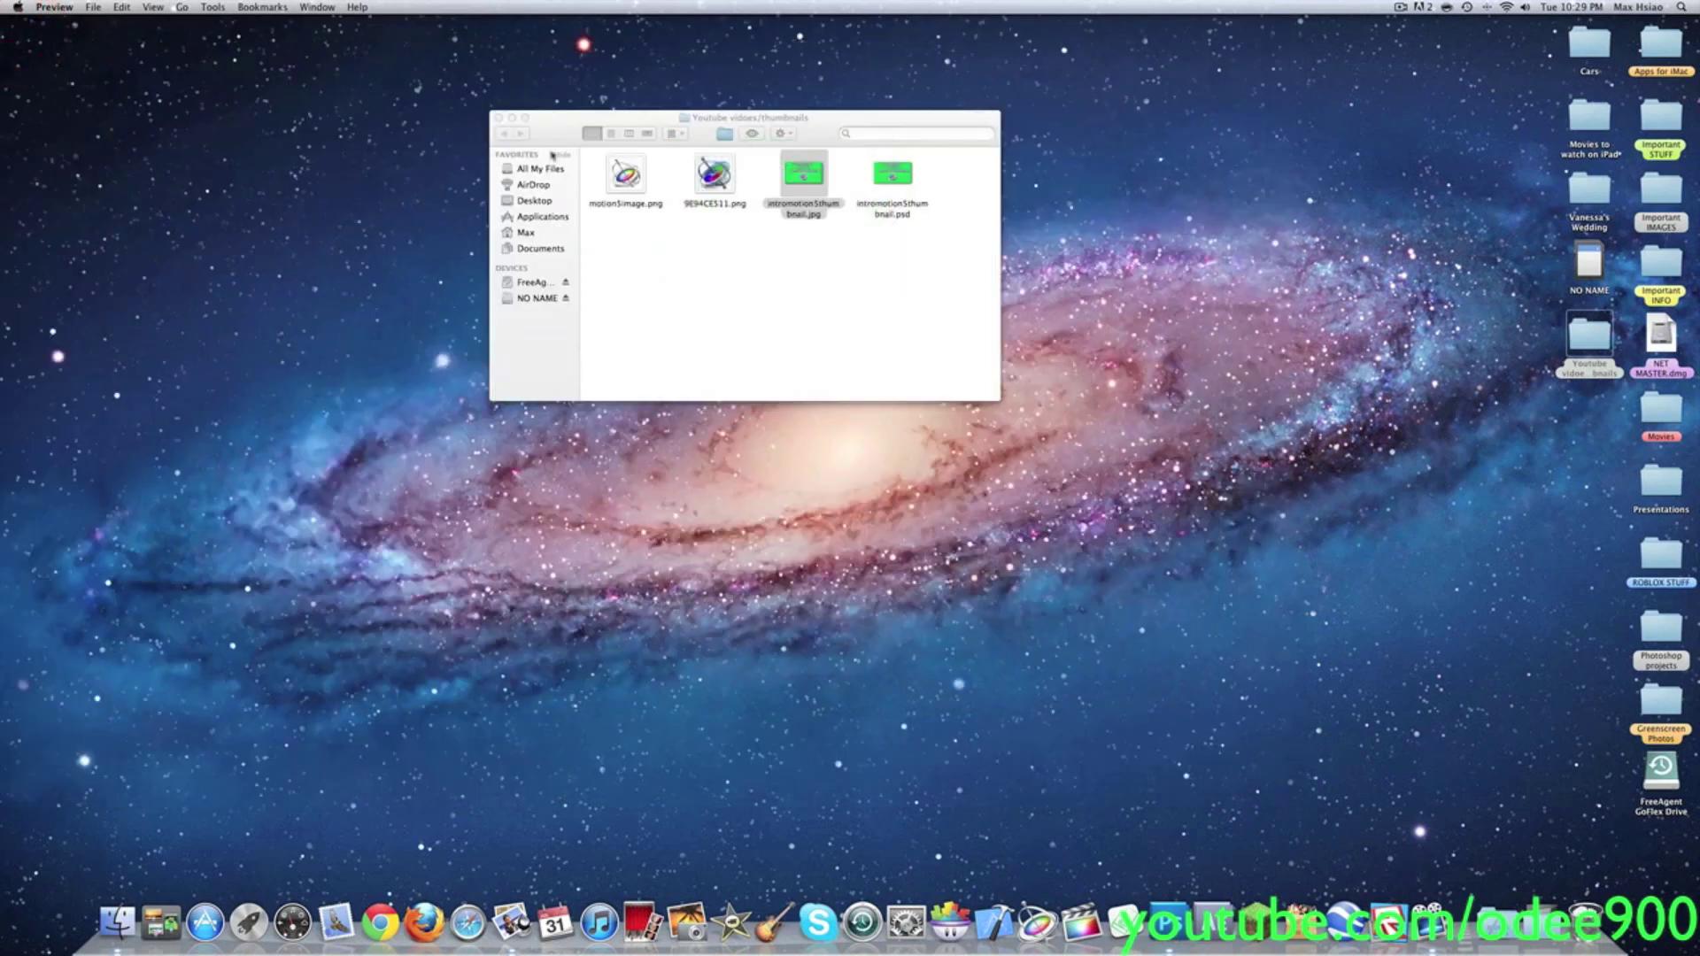
left_click(498, 118)
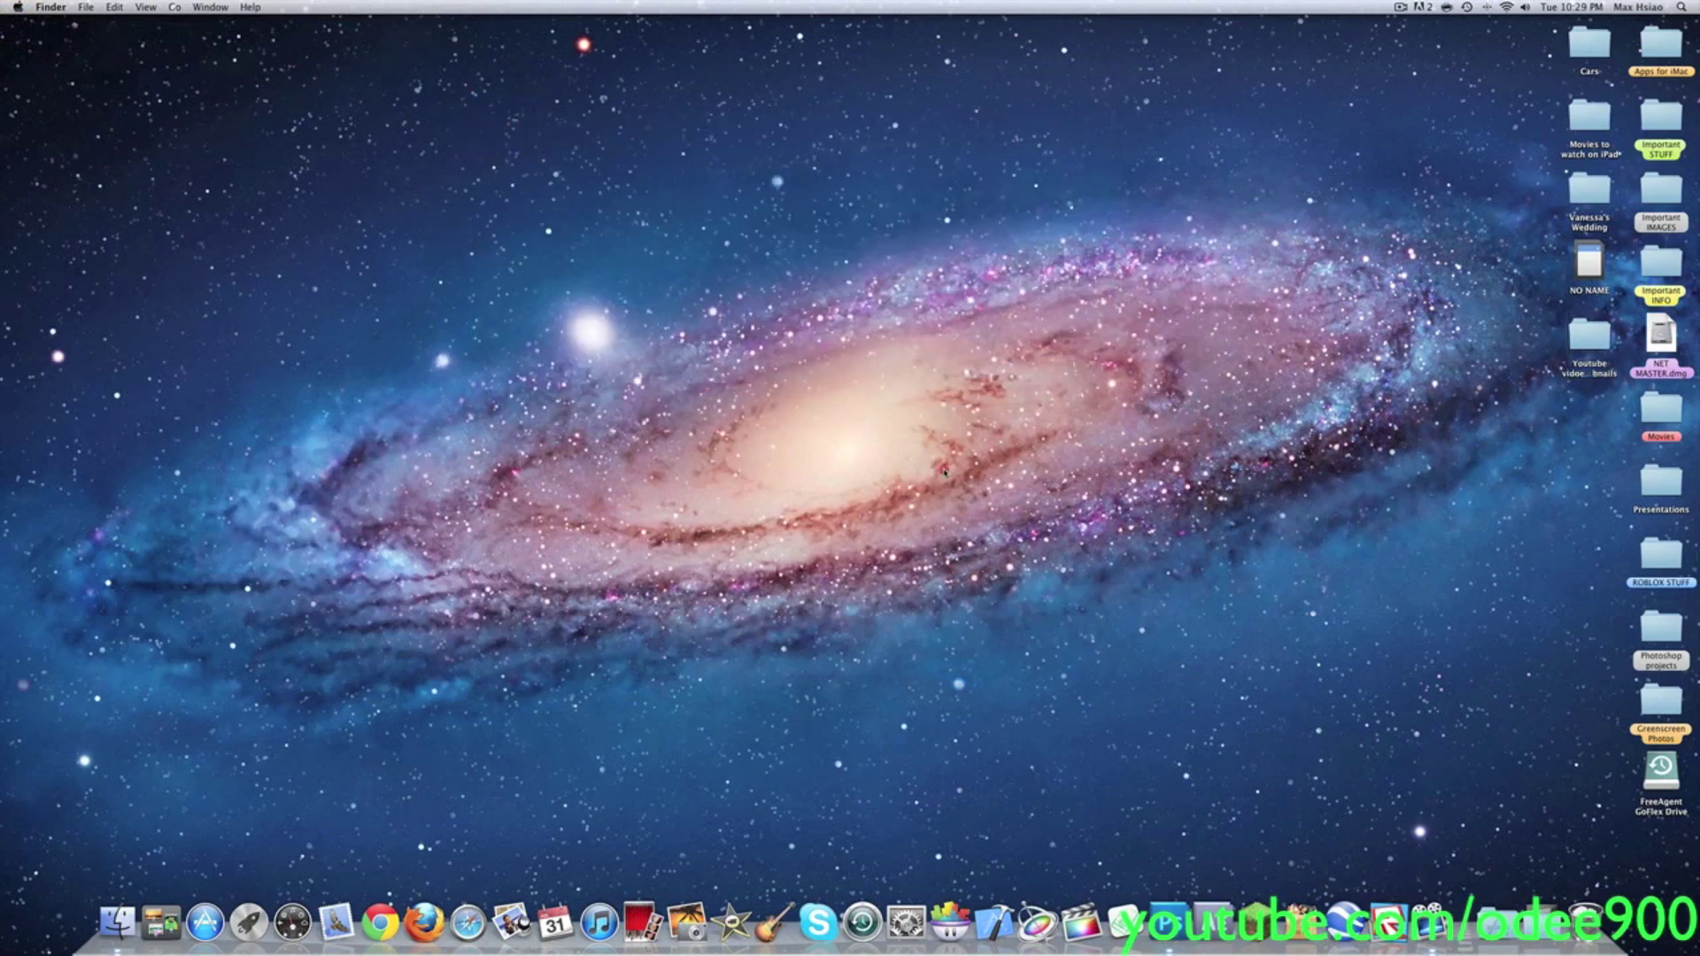
Step: Create a new Photoshop document of 1920 × 1080 pixels
left_click(1165, 924)
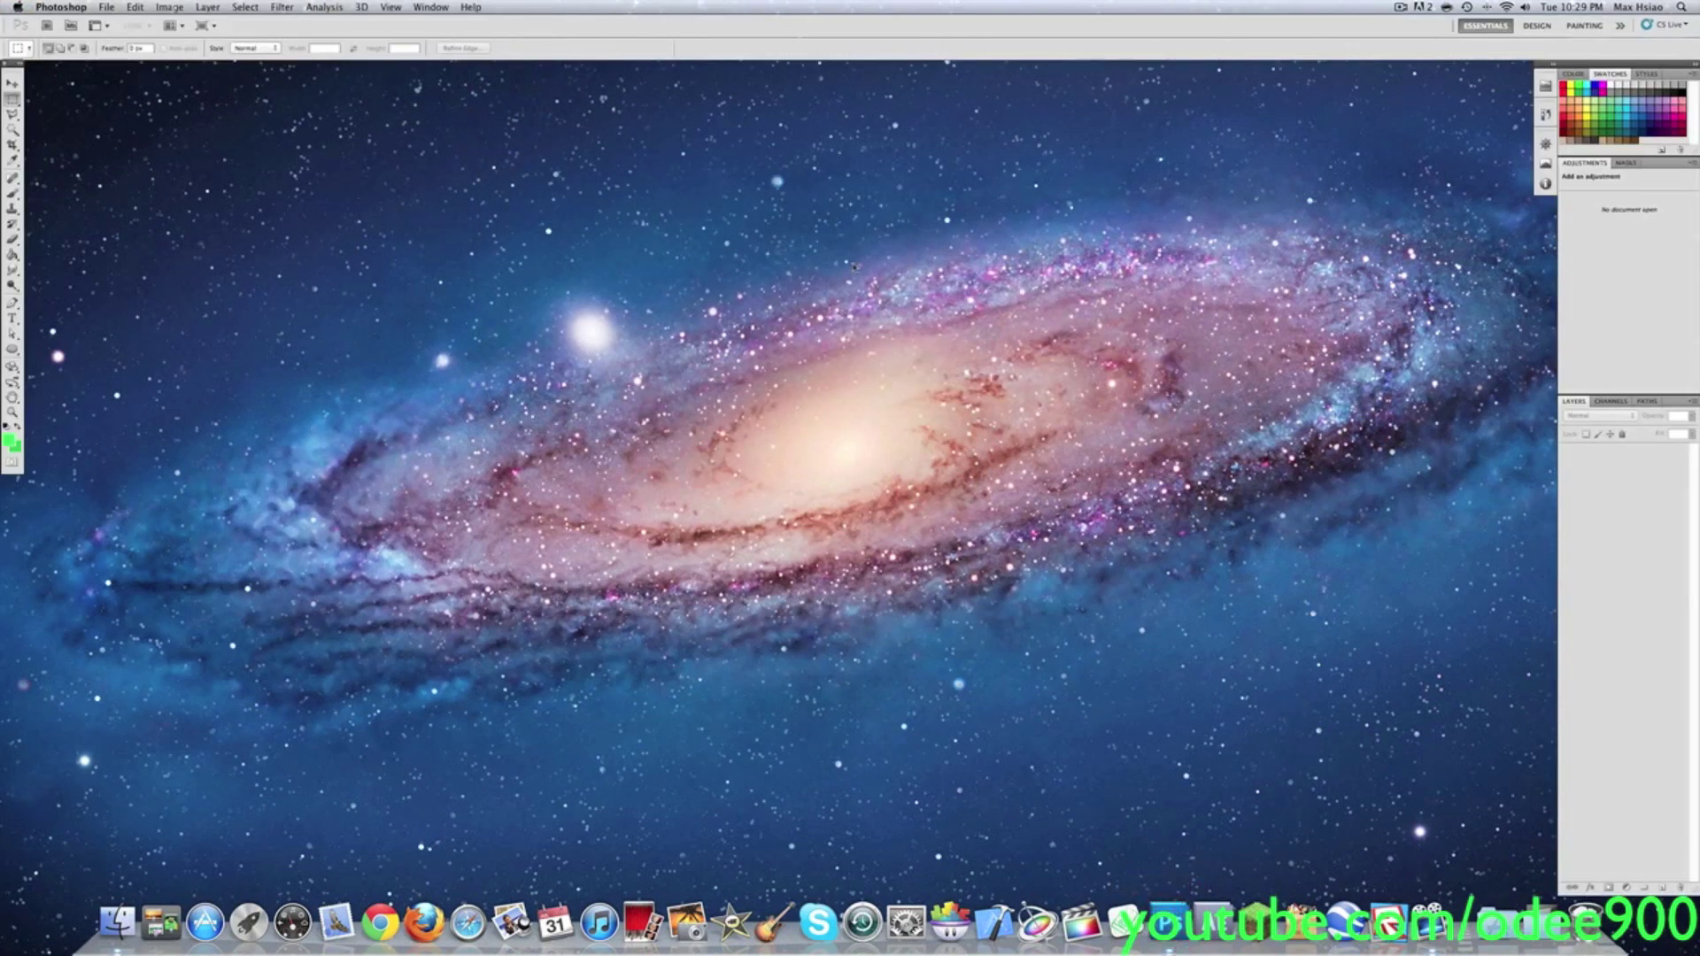
left_click(103, 6)
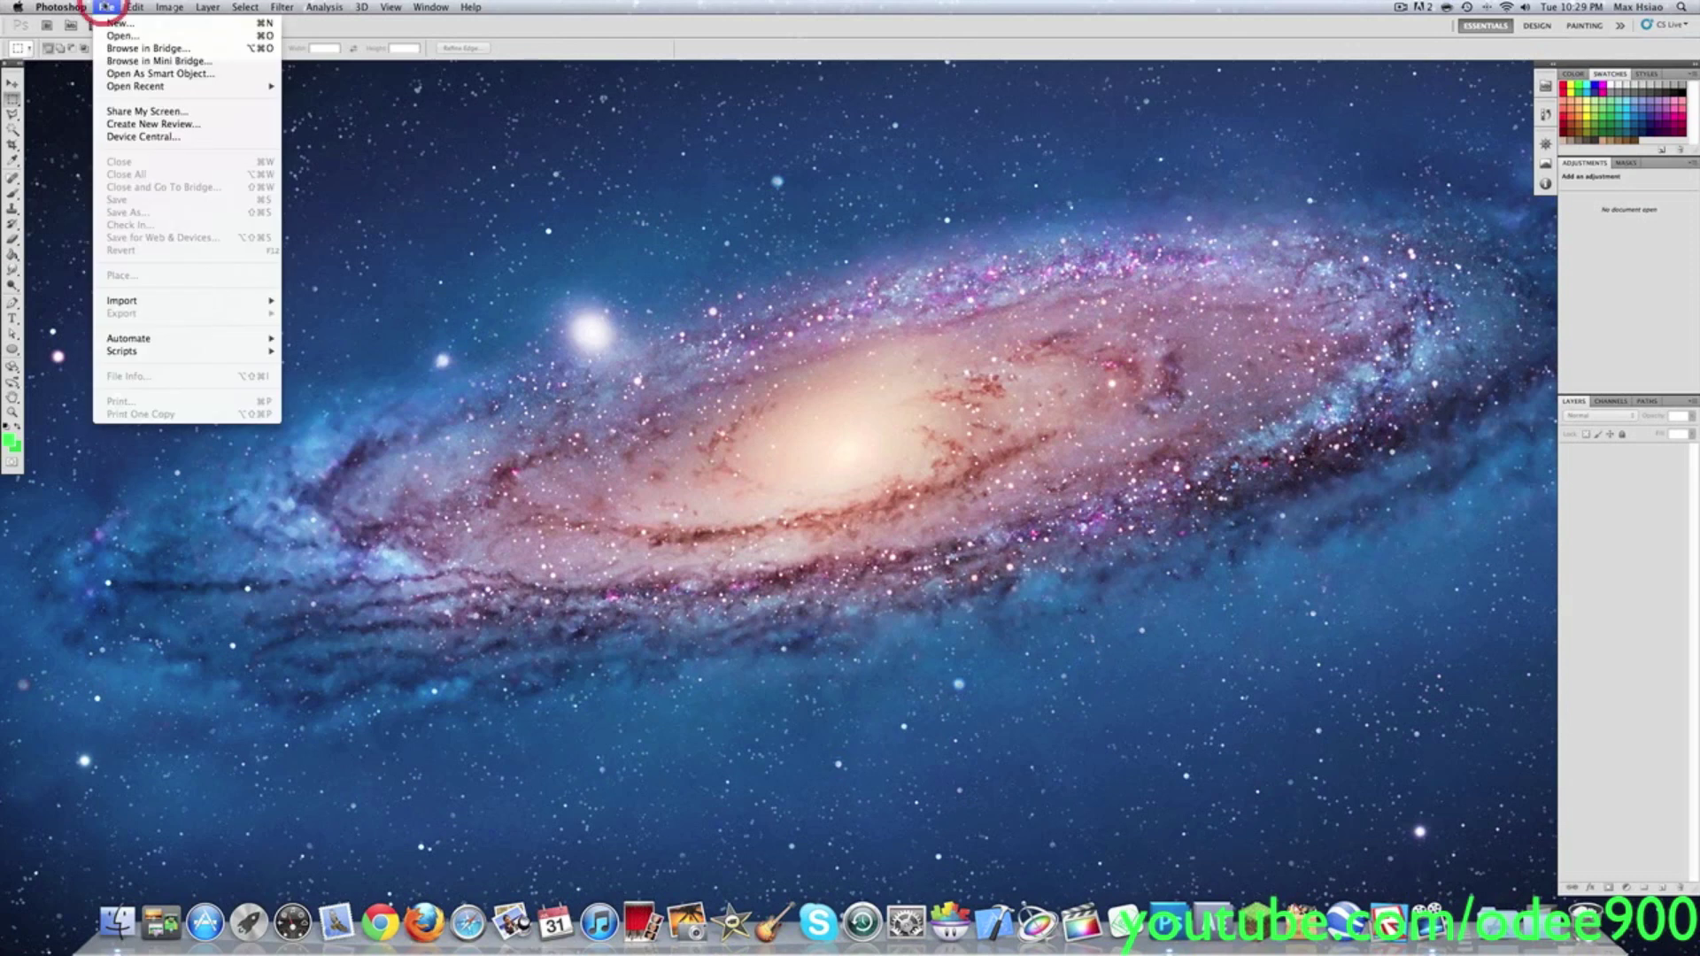
left_click(110, 21)
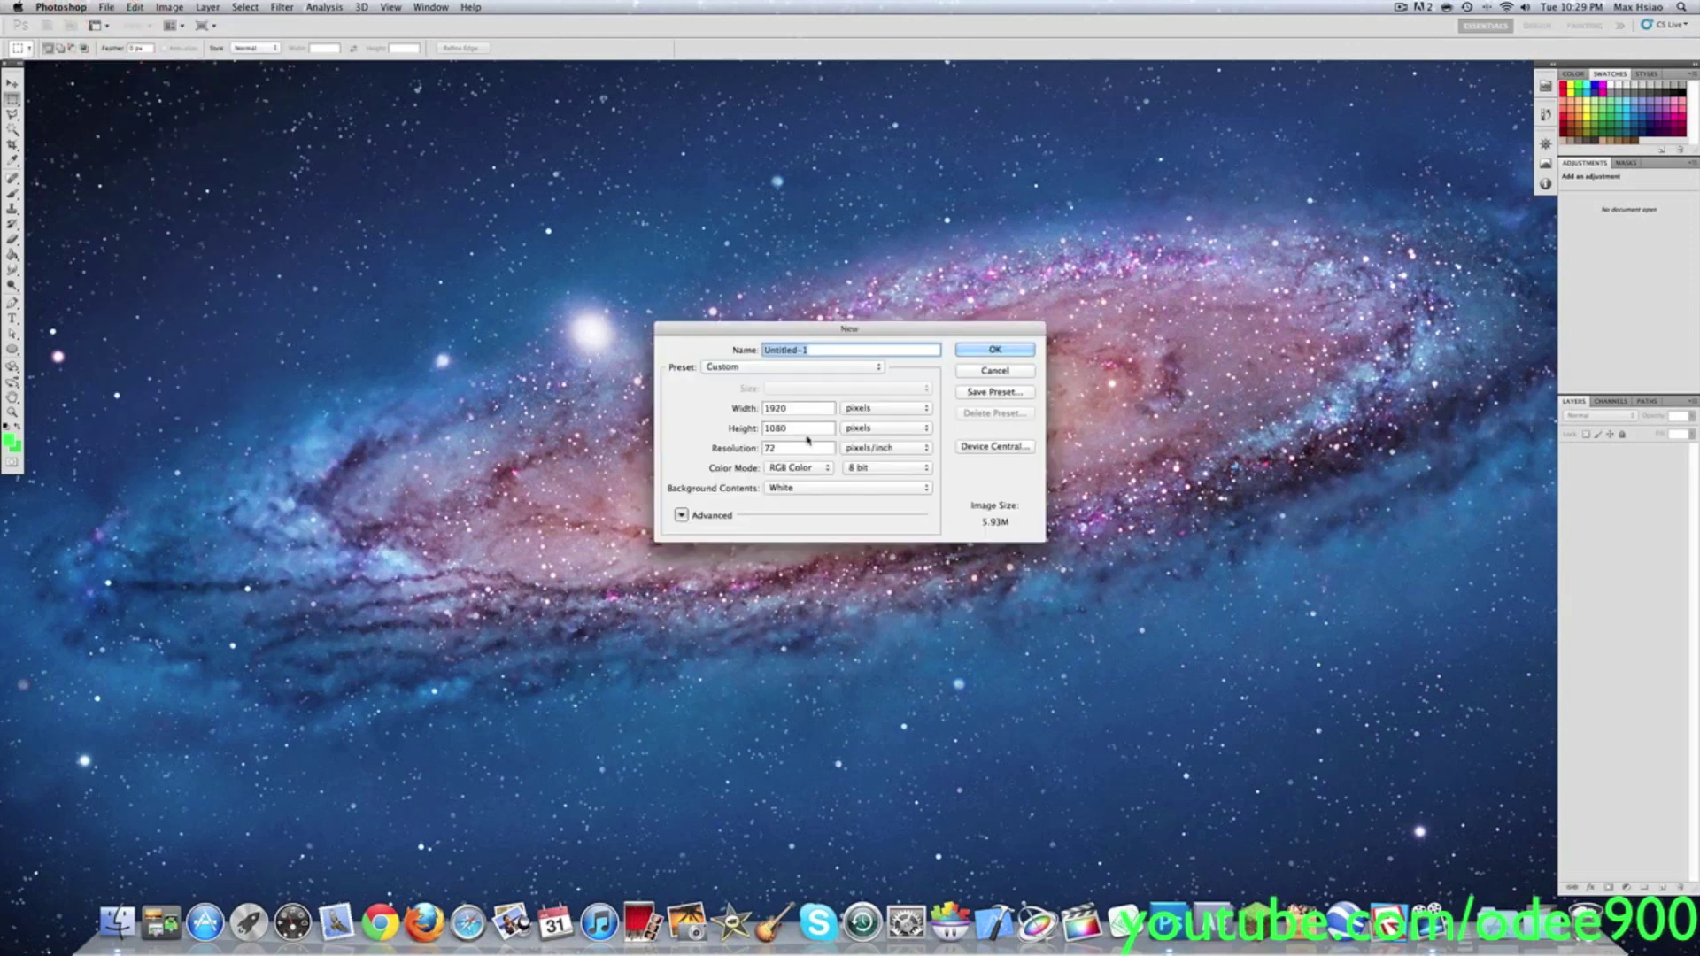
double_click(757, 406)
left_click(746, 425)
left_click(980, 353)
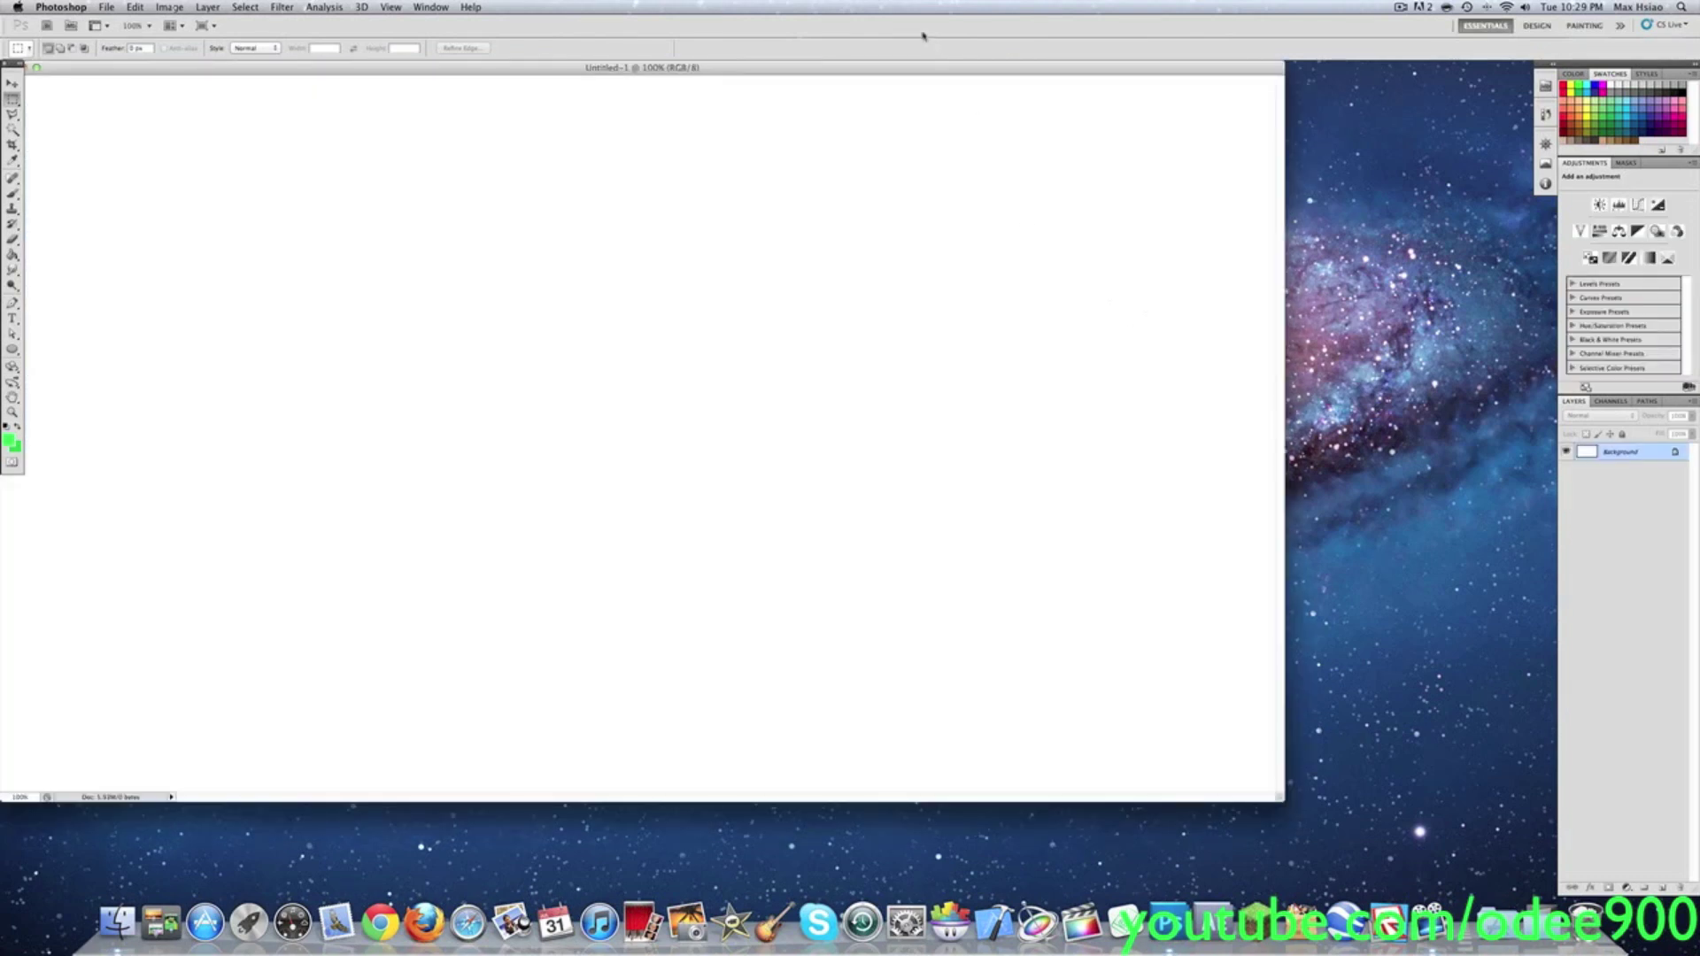
Step: Centre the Untitled-1 window and check the foreground and background colours without changing them
left_click_drag(915, 73, 1068, 97)
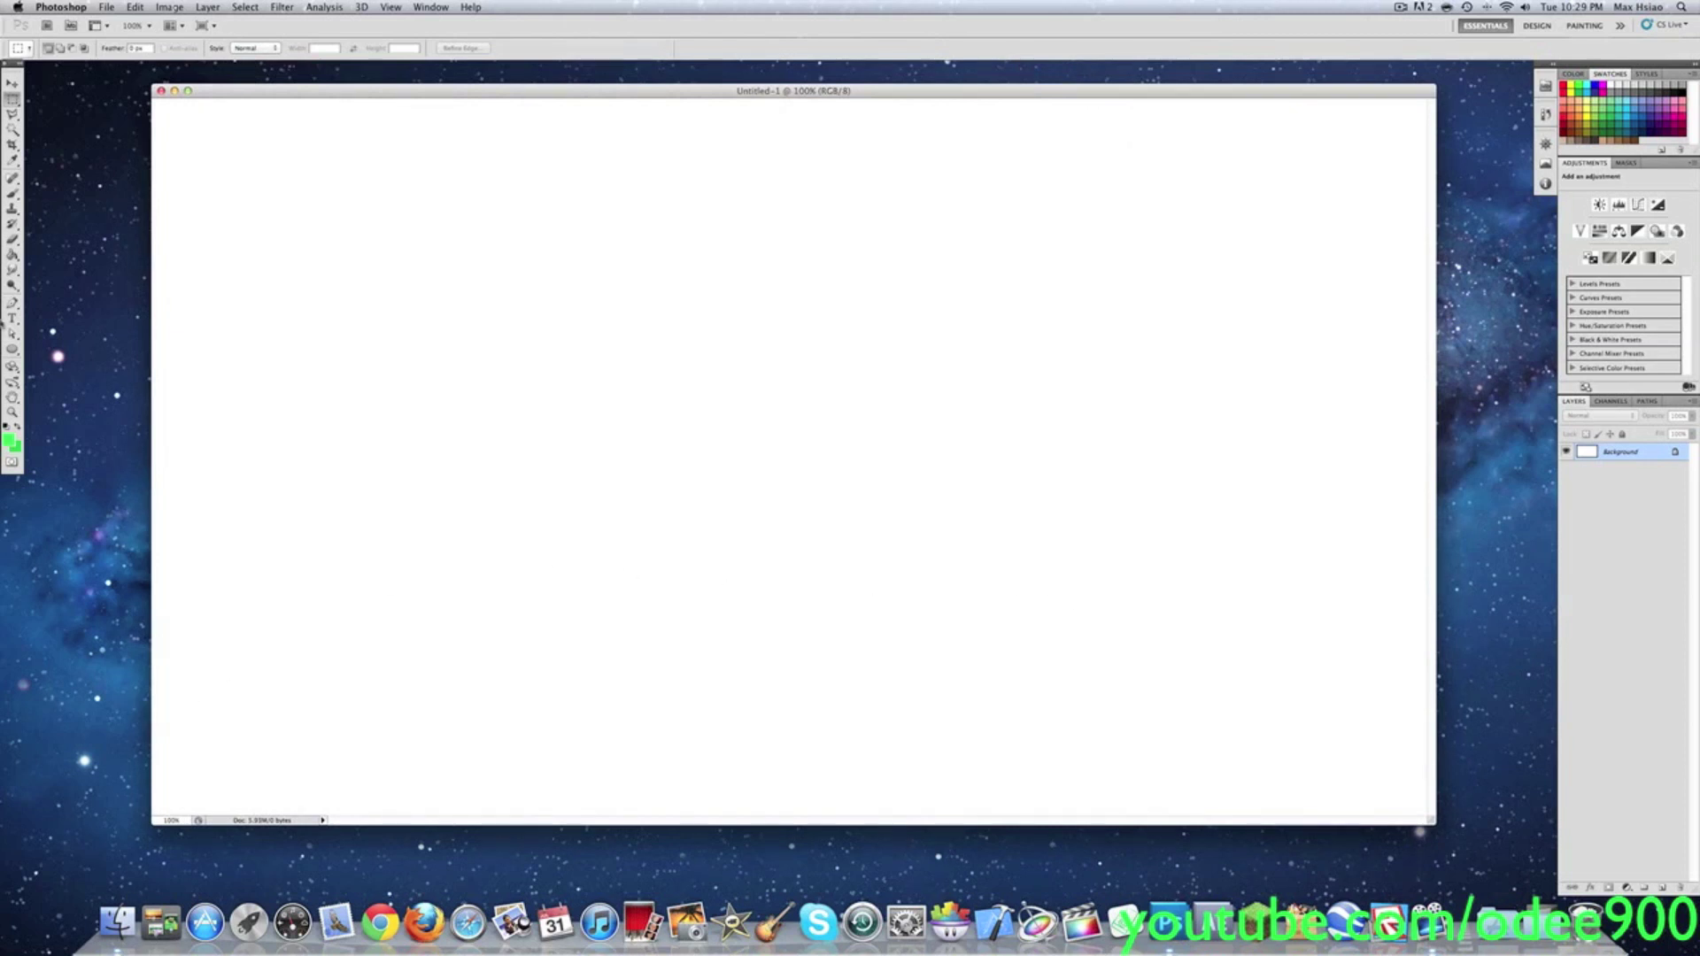
left_click(11, 441)
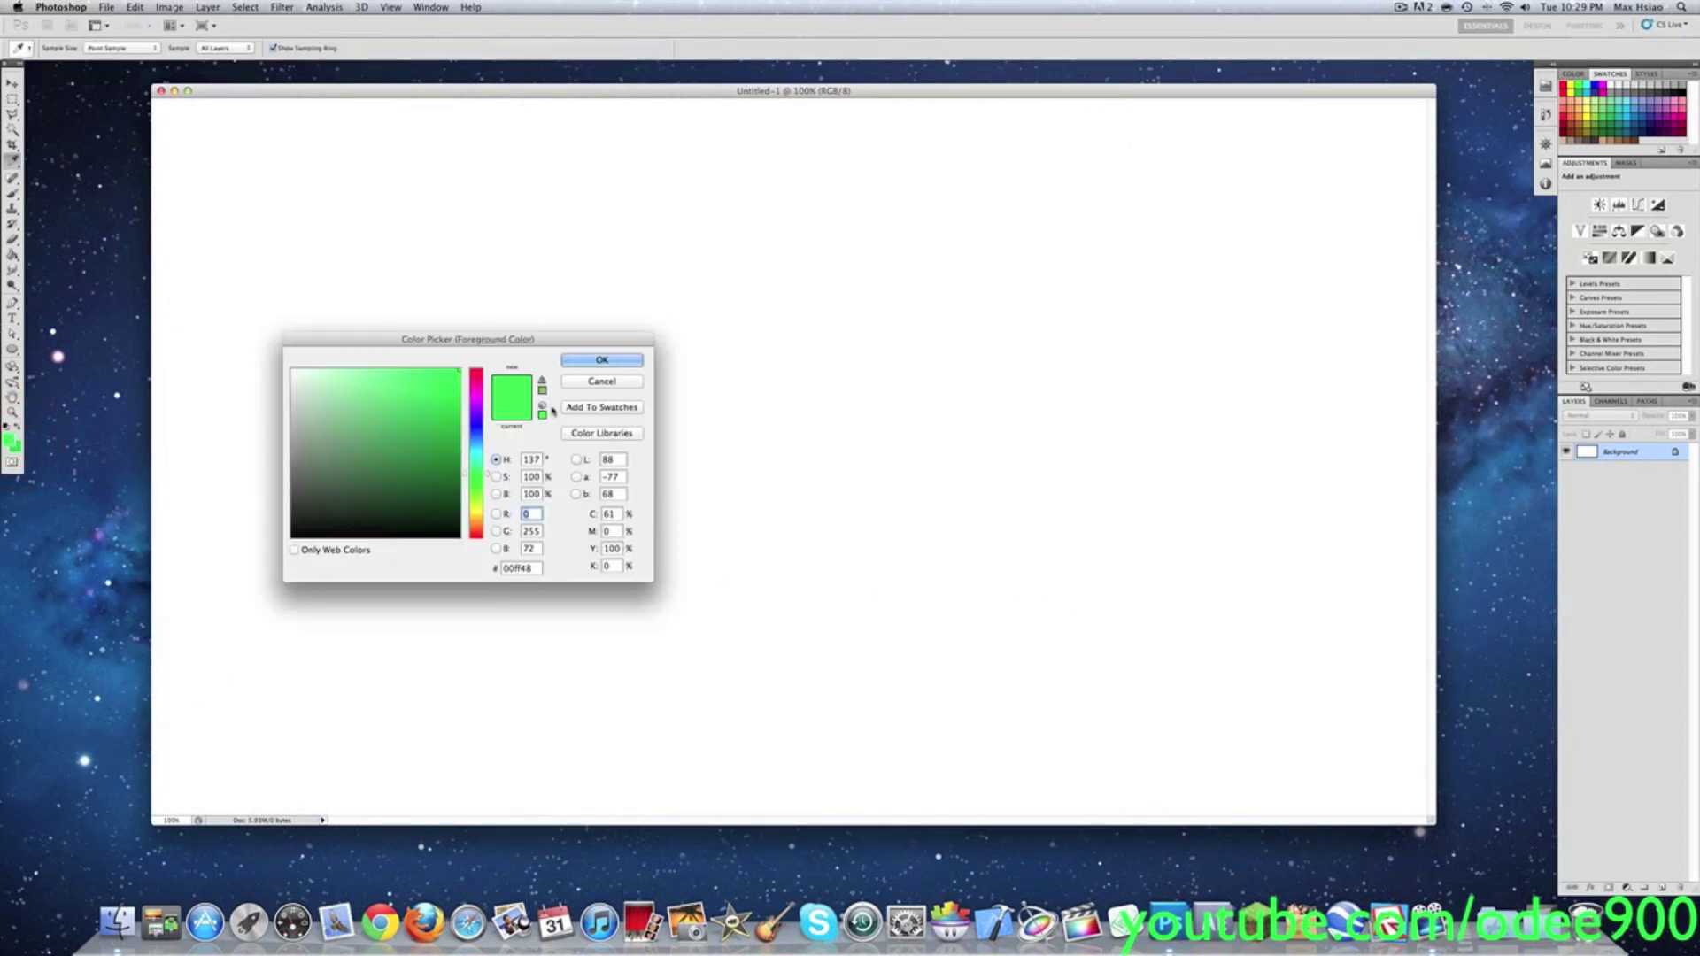
left_click(593, 385)
left_click(11, 441)
left_click(587, 382)
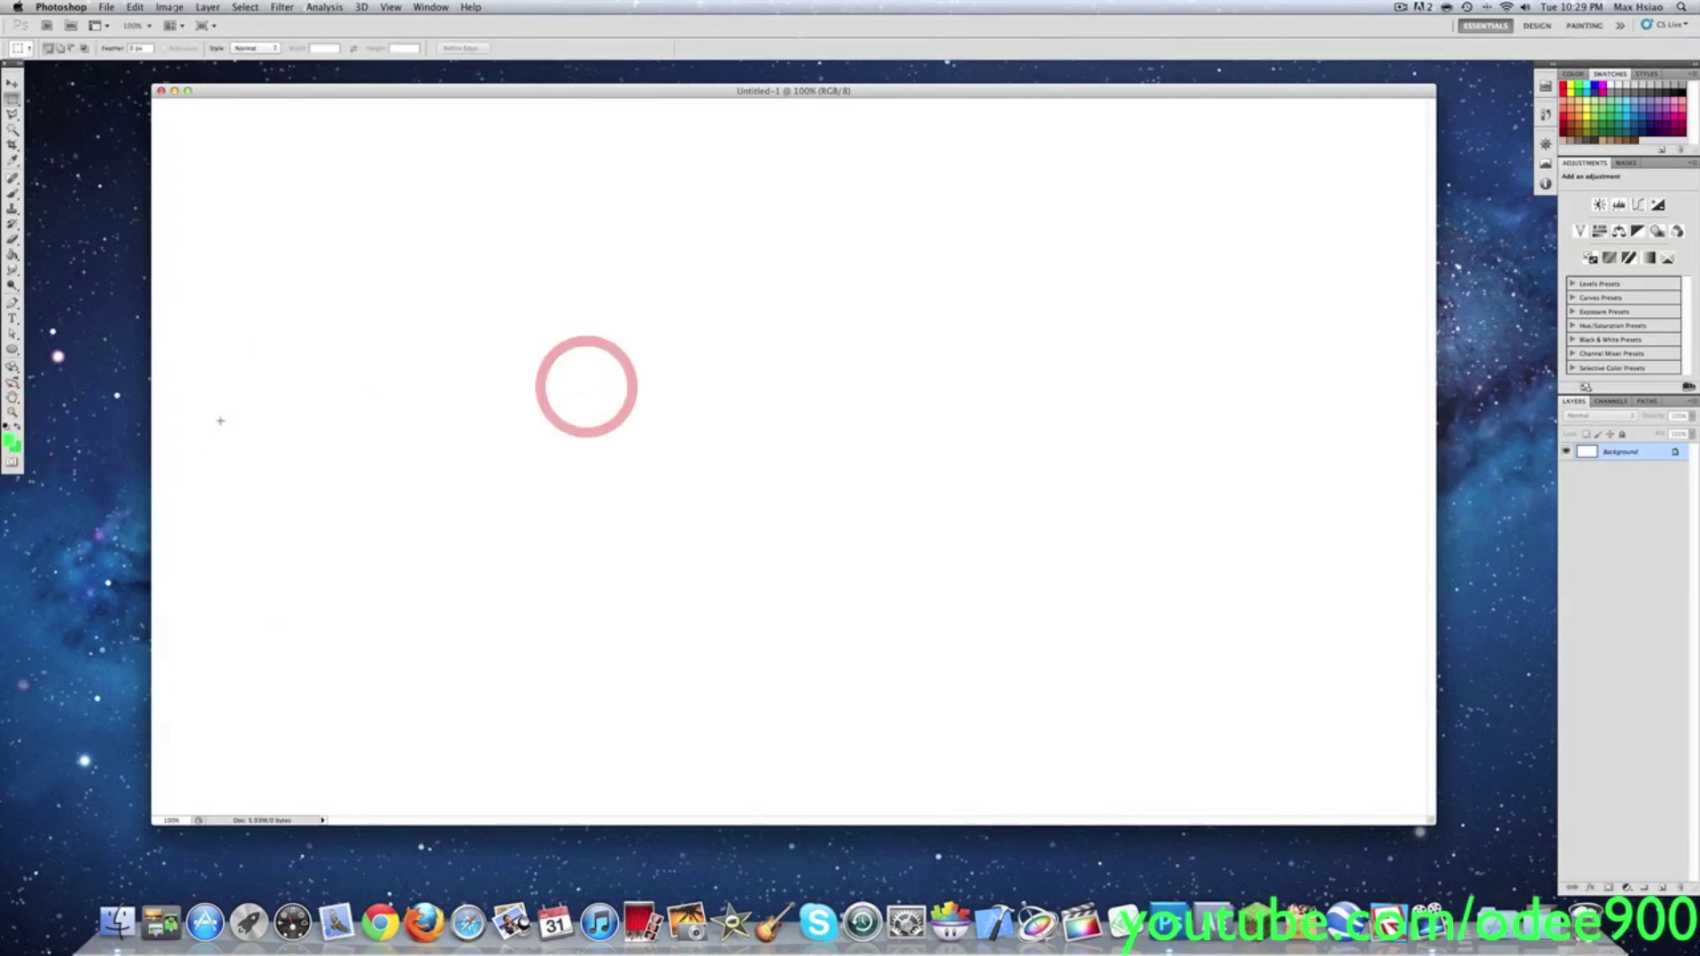
left_click(14, 449)
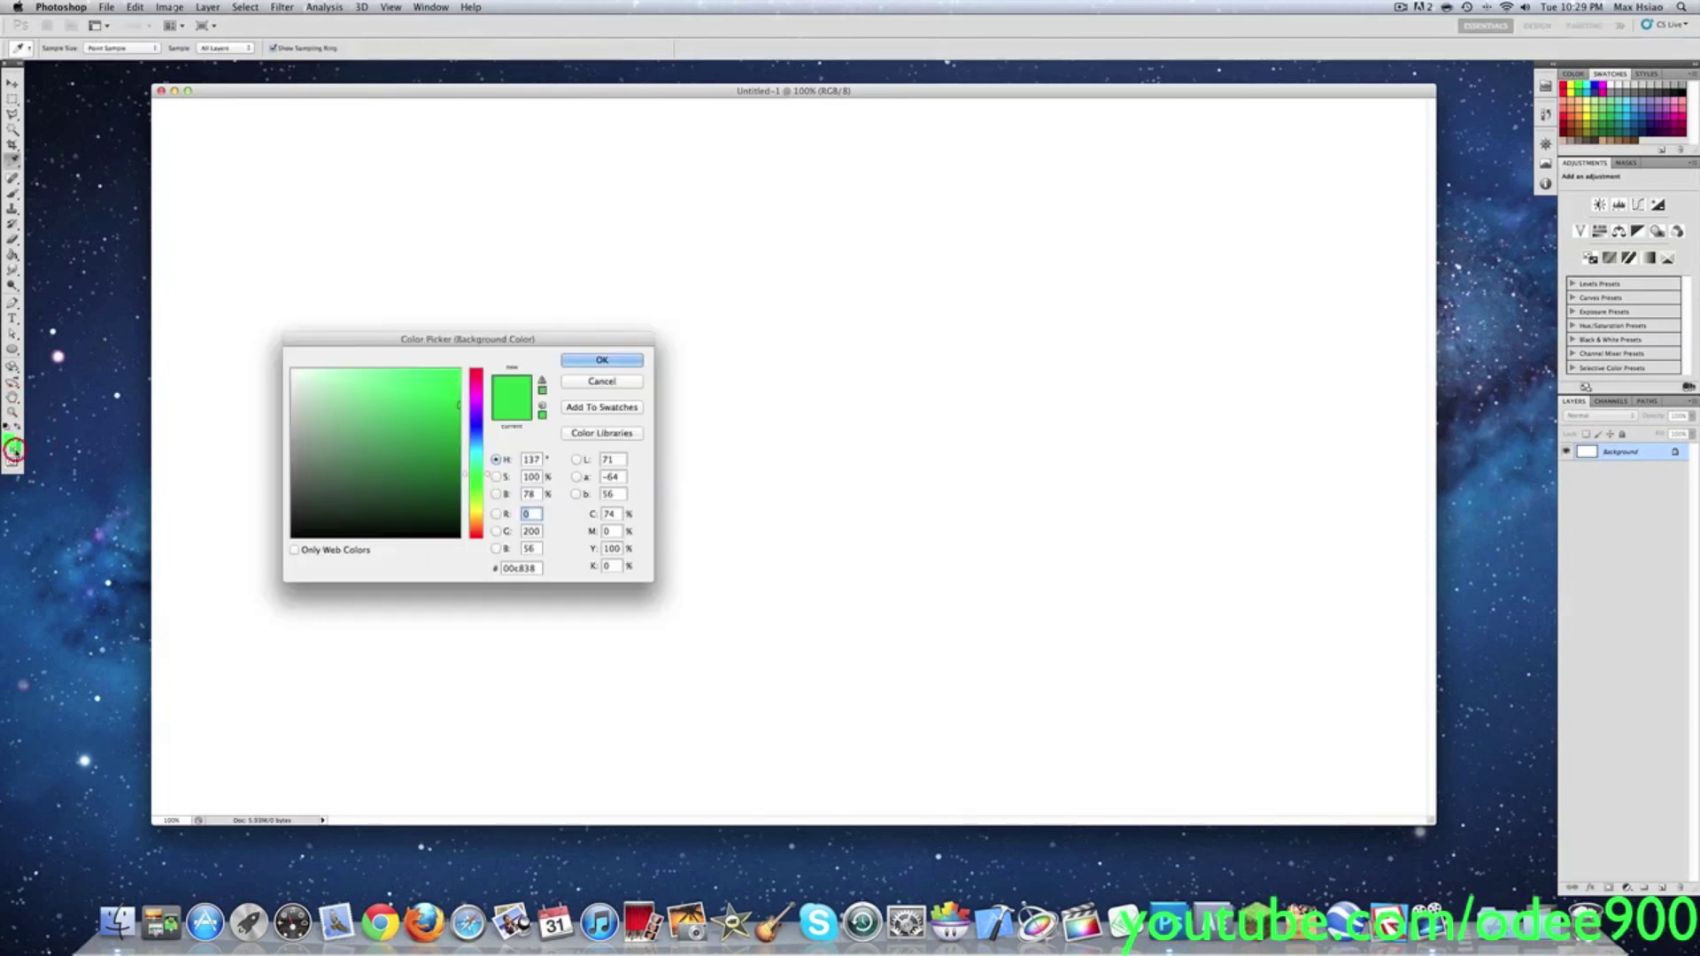
left_click(599, 383)
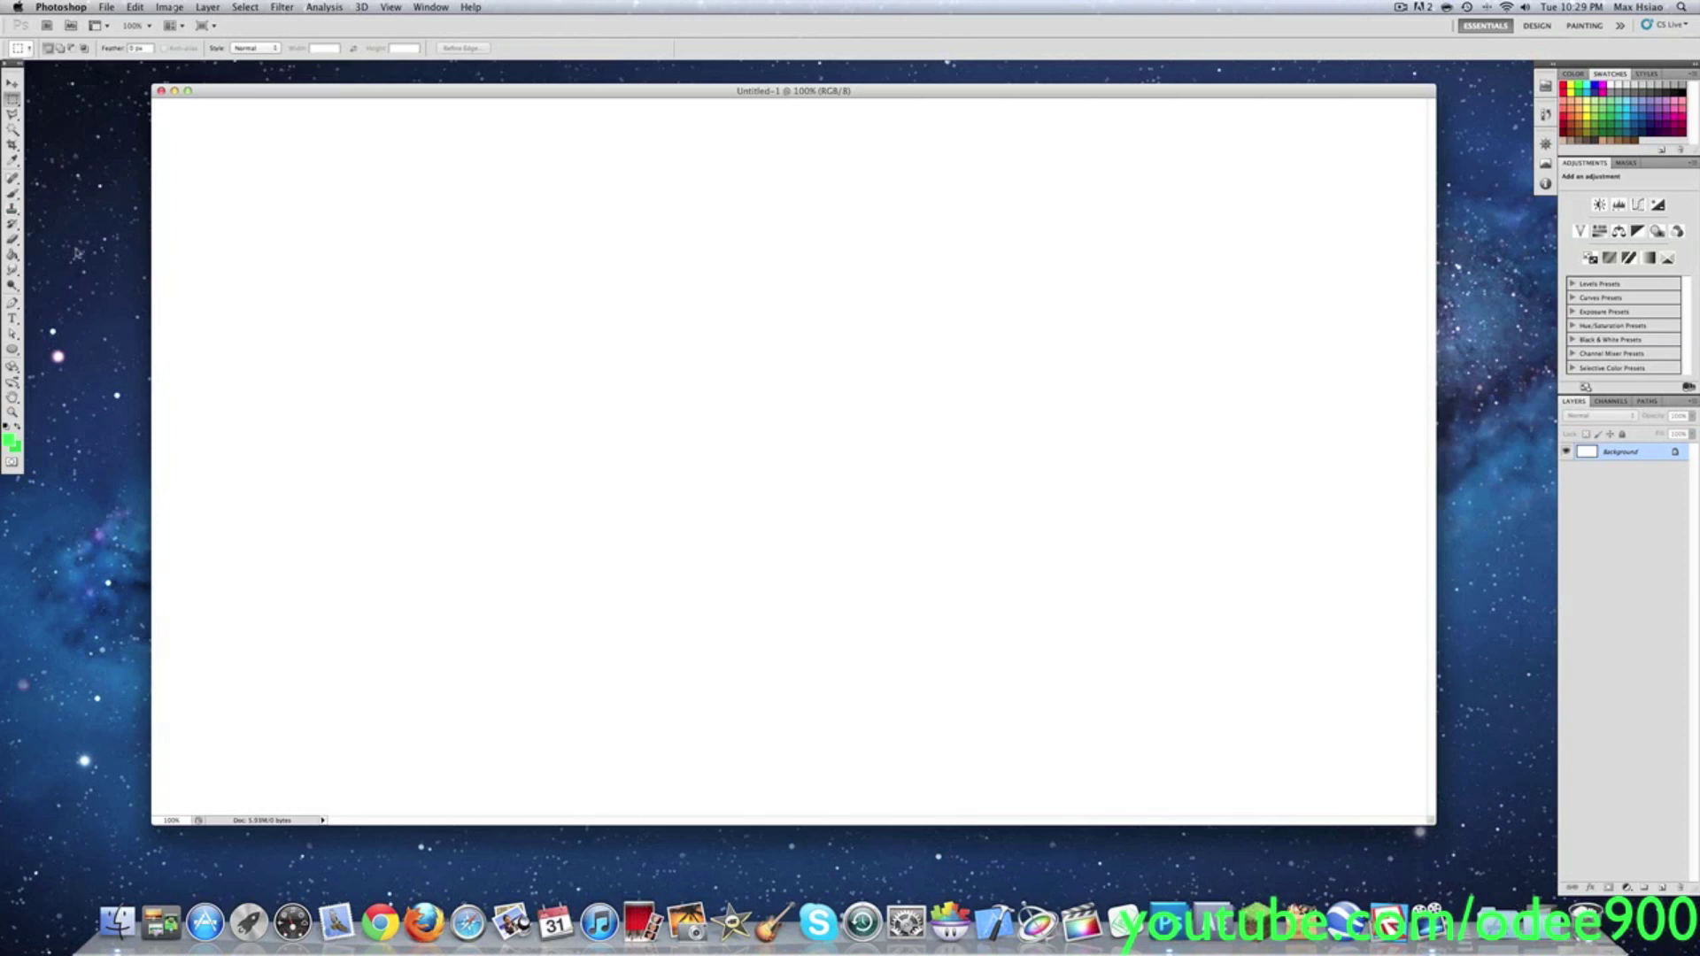
Step: Convert the Background to a Smart Object, rasterize it as Layer 0, and open Blending Options
right_click(1634, 457)
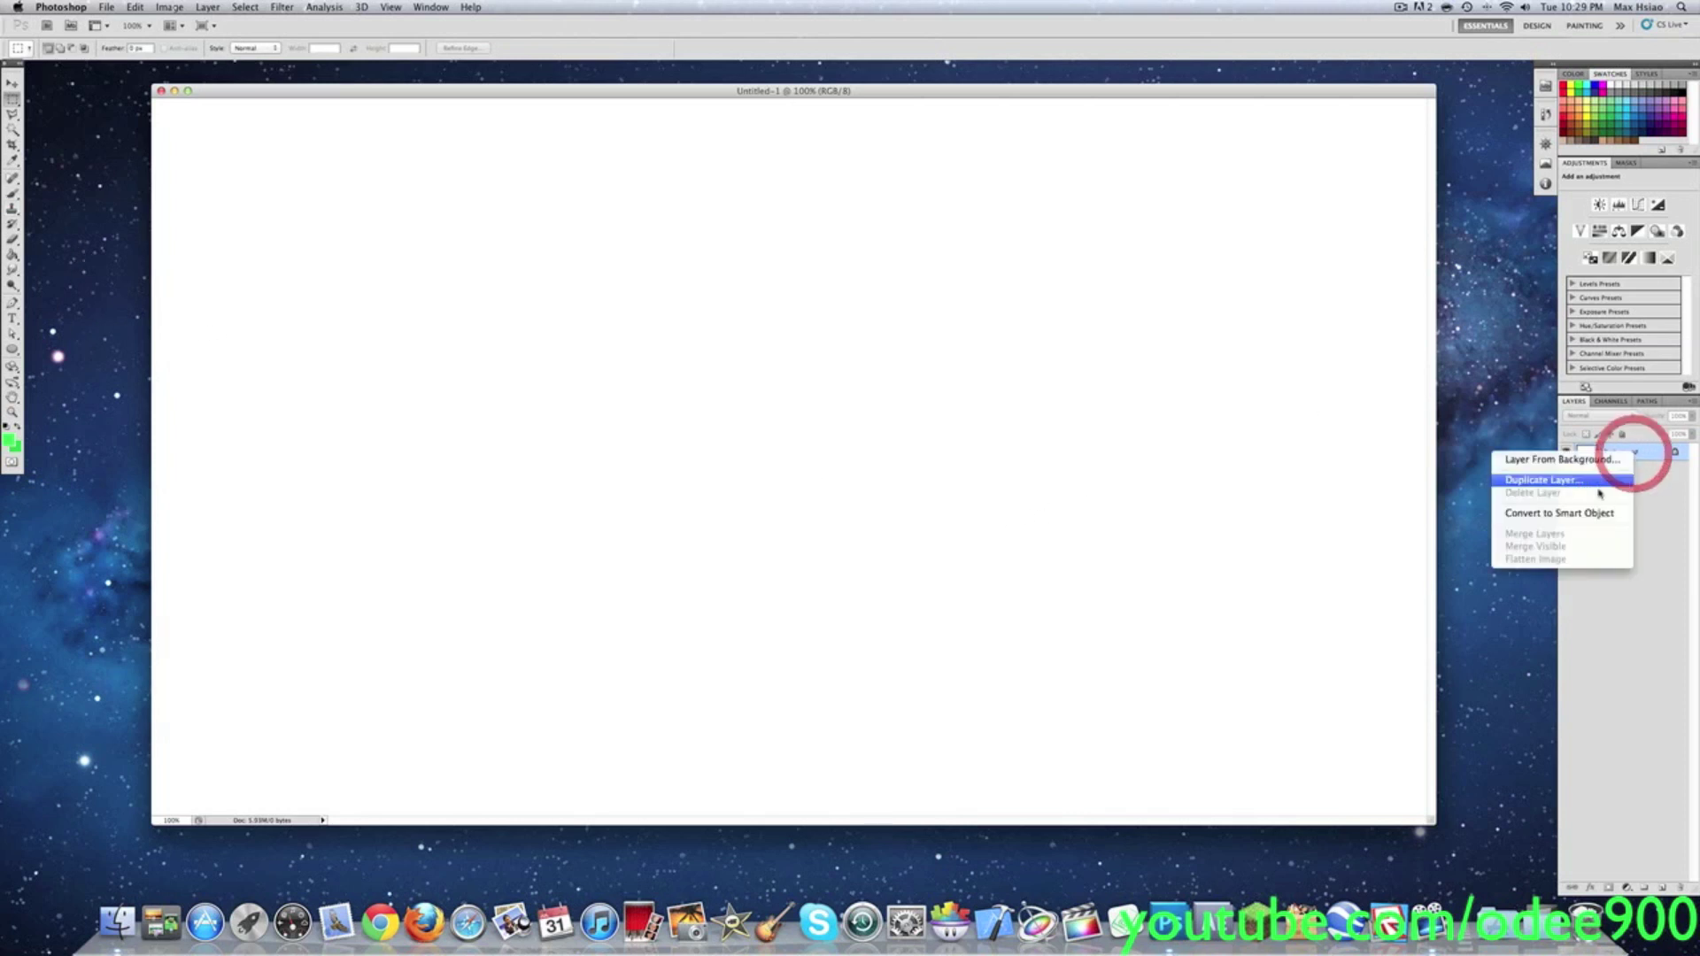
right_click(1670, 445)
right_click(1627, 452)
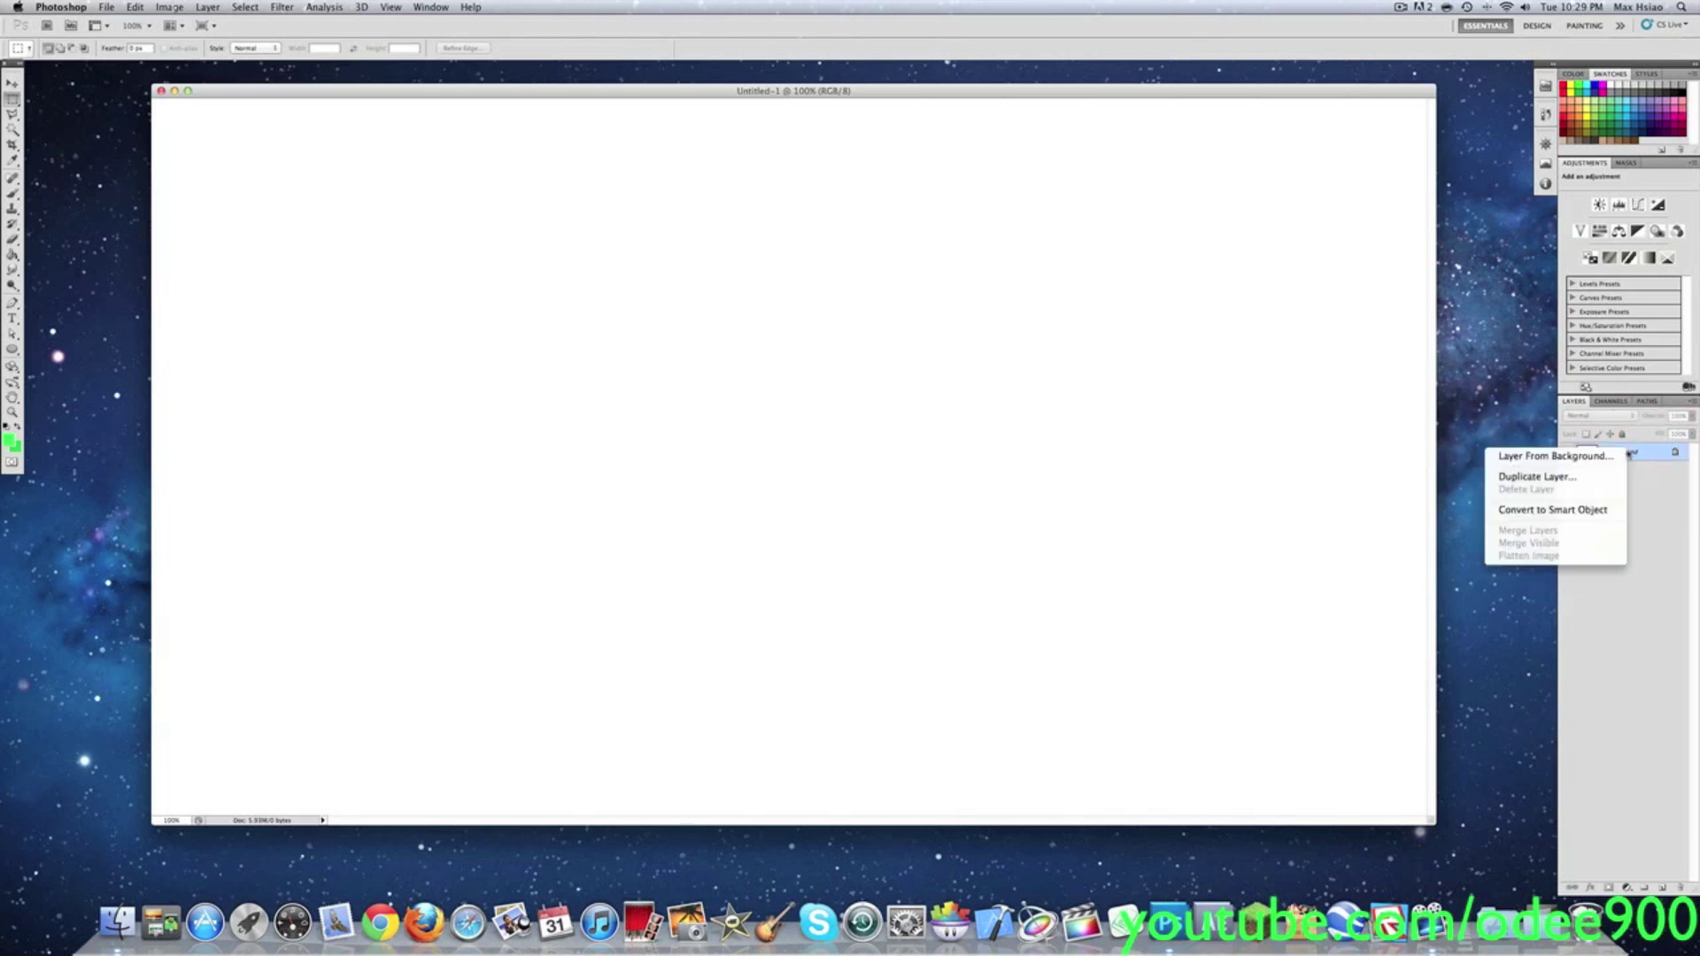
left_click(1577, 511)
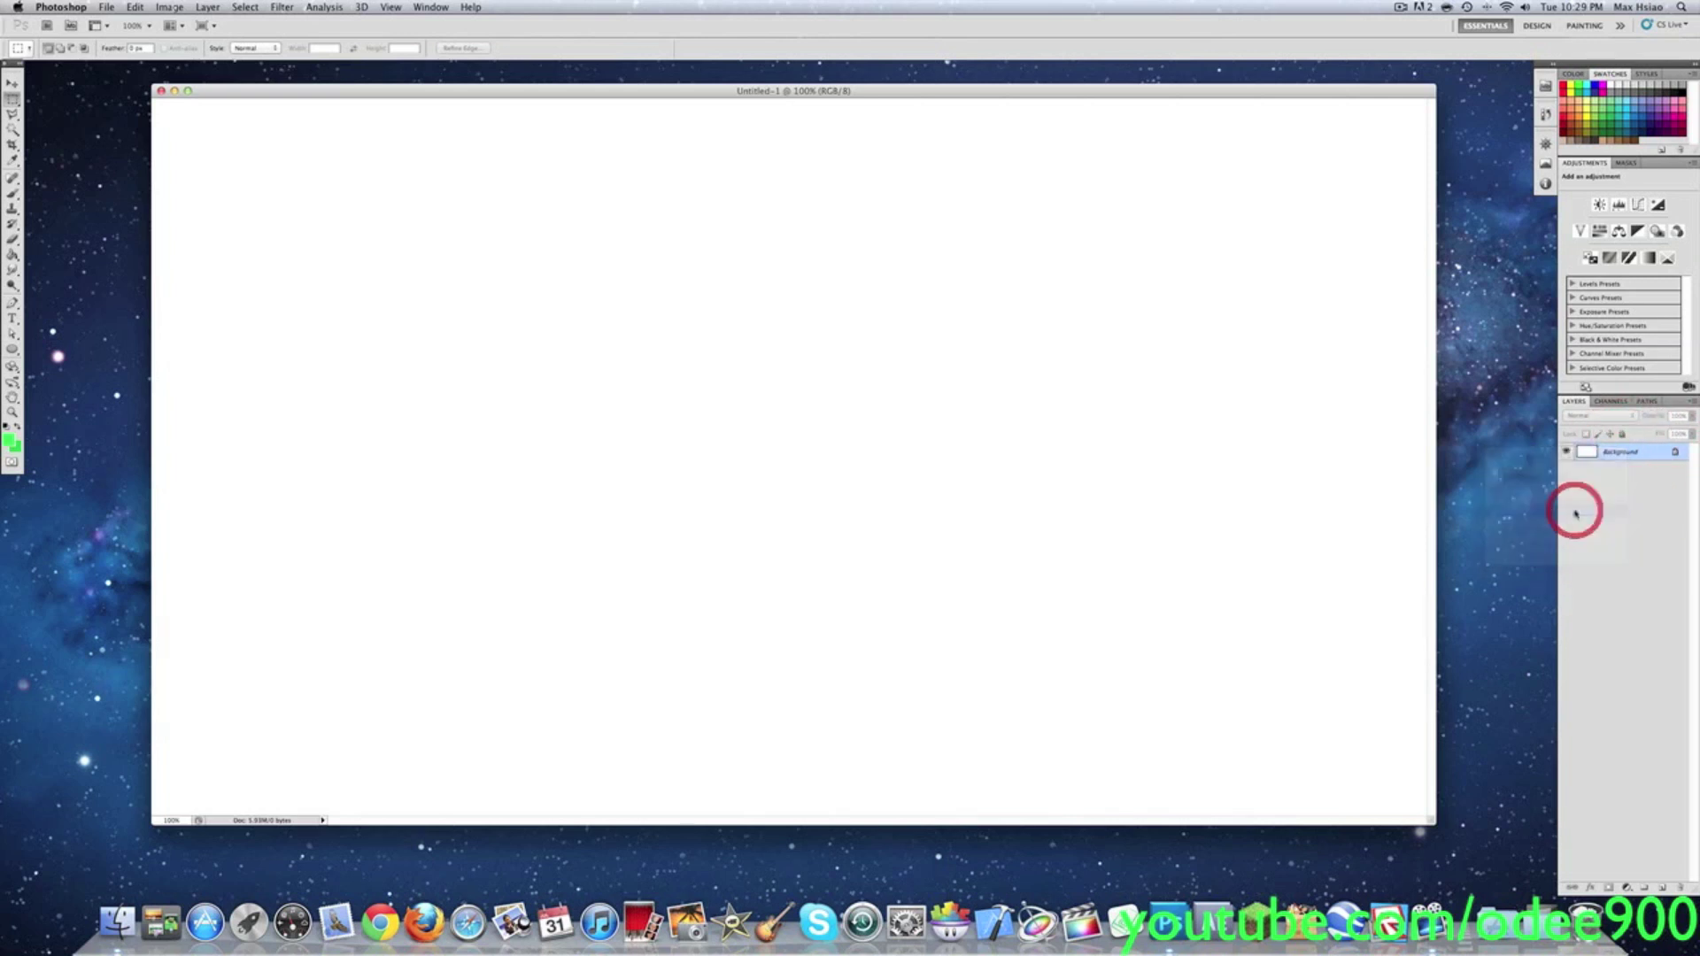
right_click(1625, 452)
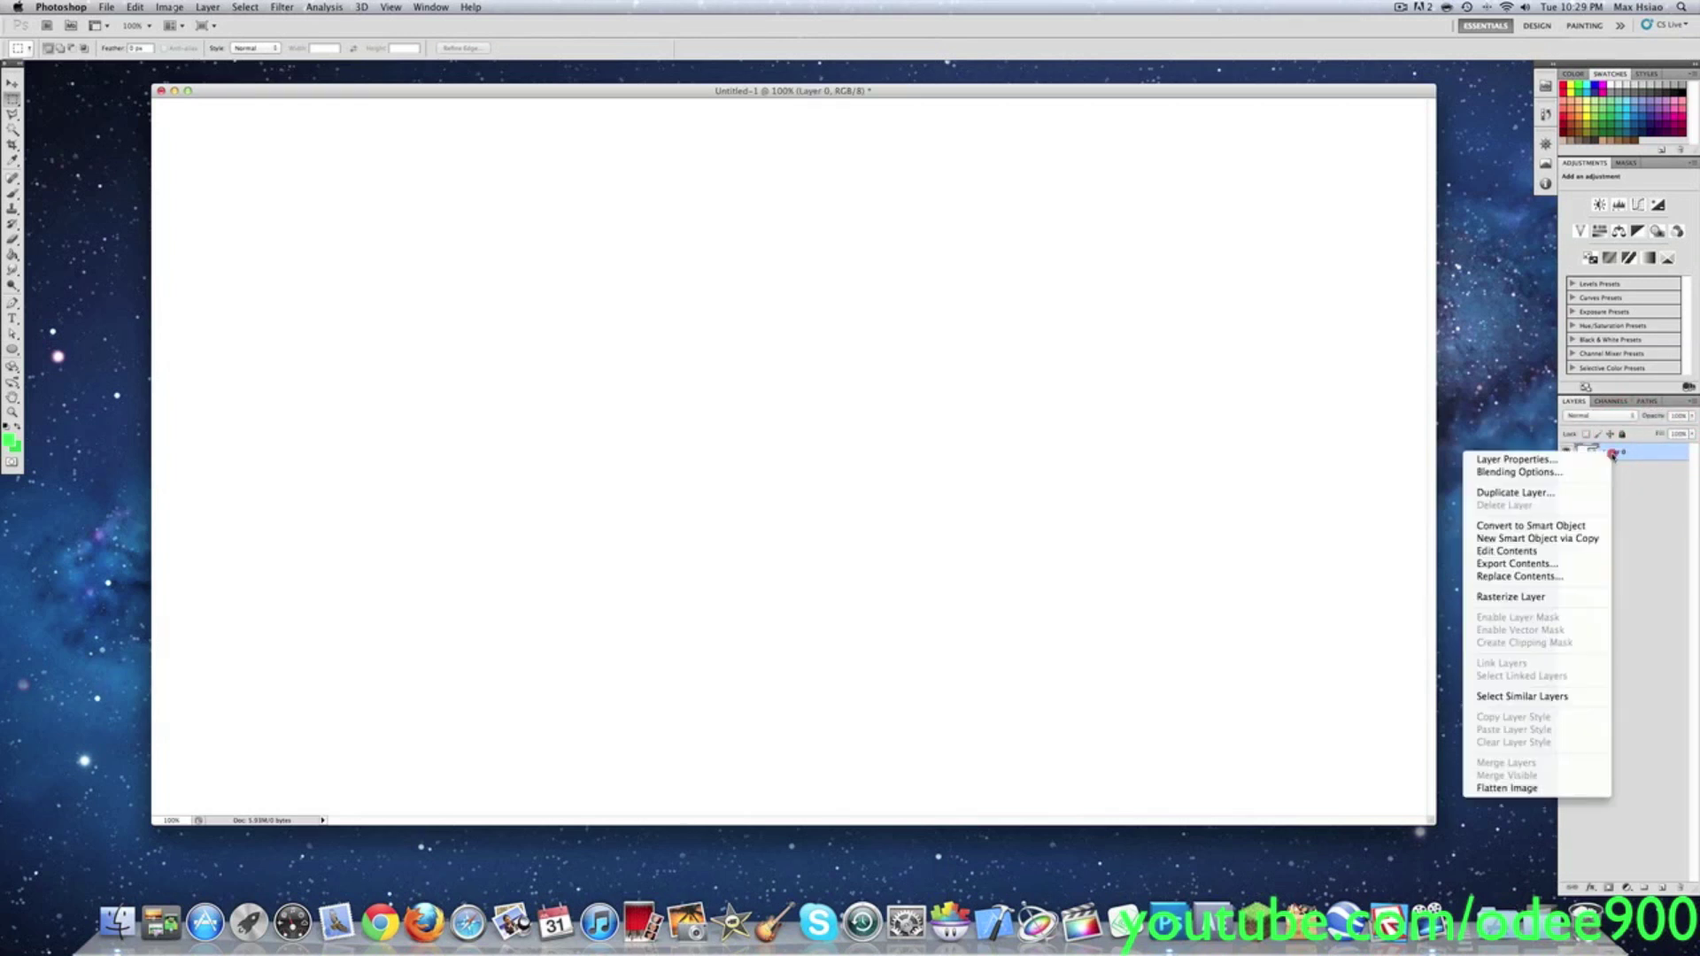
left_click(1540, 598)
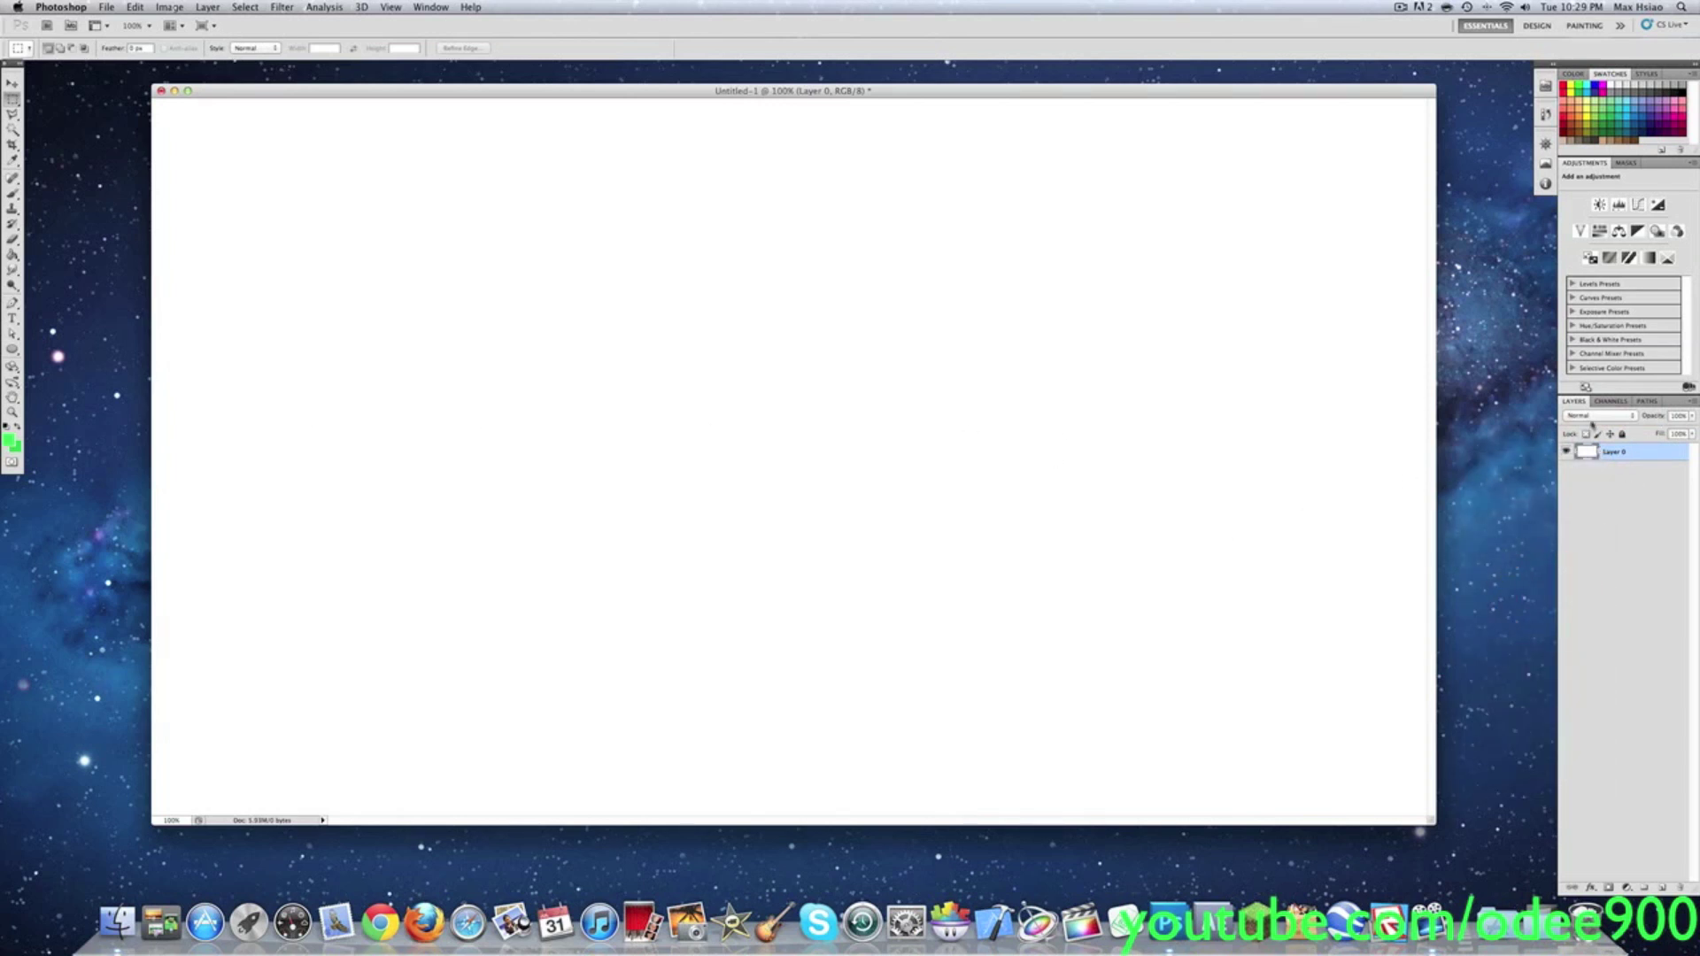
right_click(1614, 452)
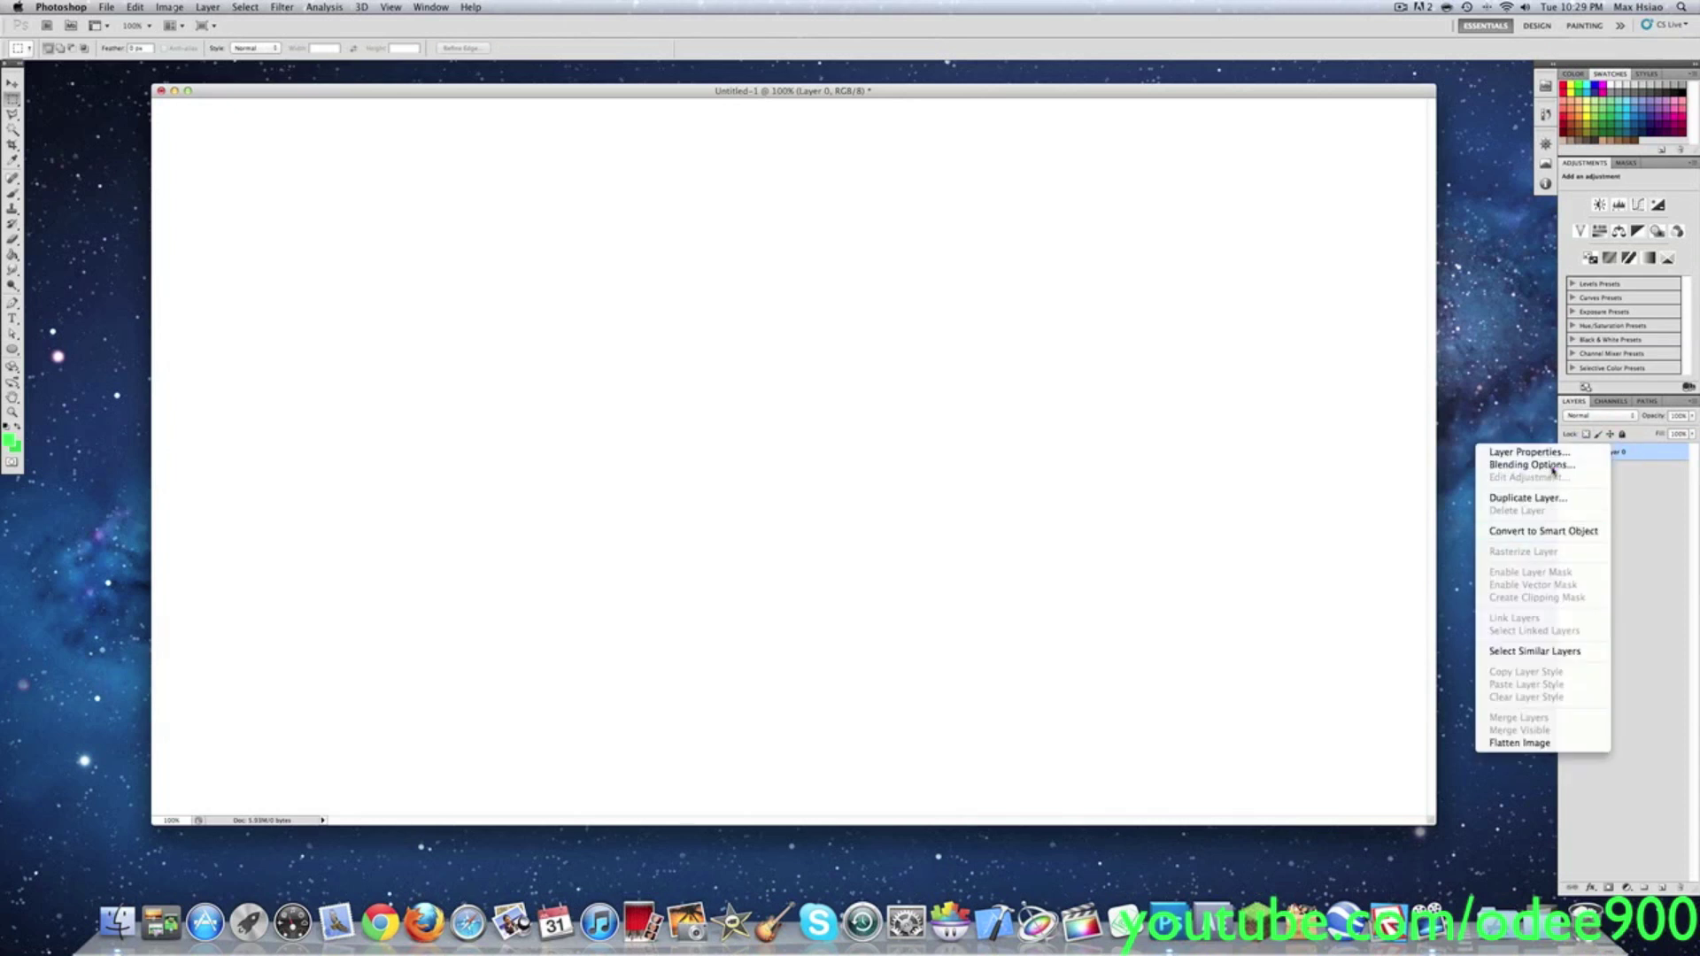
left_click(1551, 465)
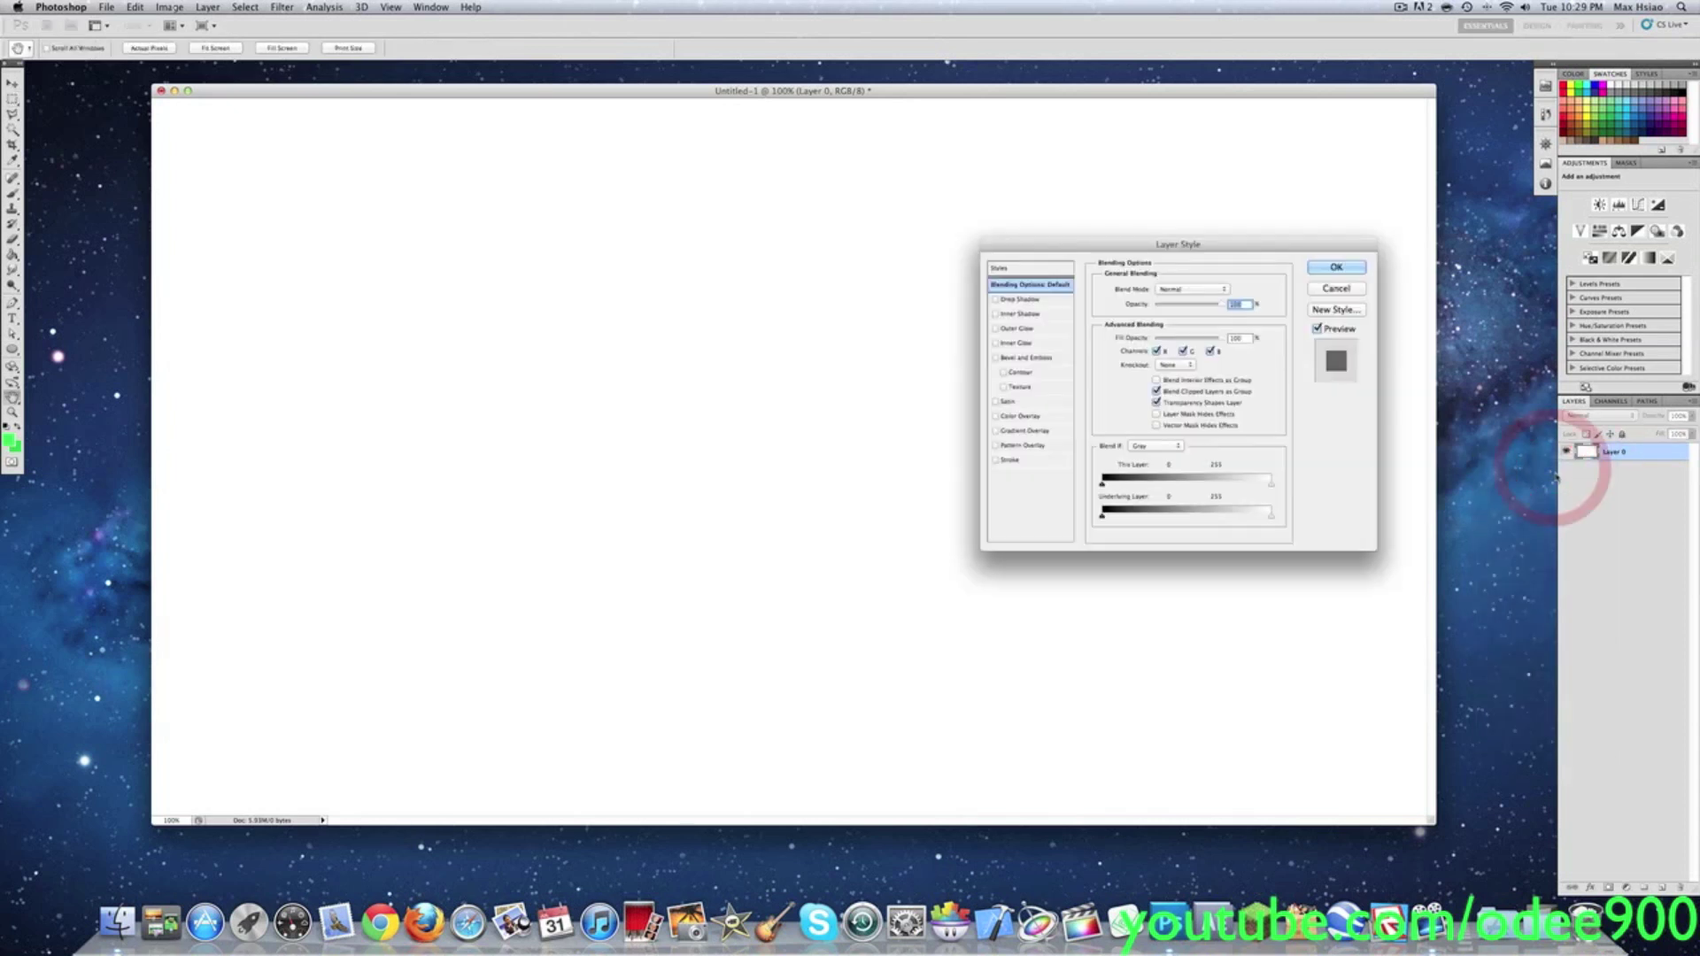
Step: Give Layer 0 a radial Gradient Overlay at 150% scale using the green preset
left_click(1036, 432)
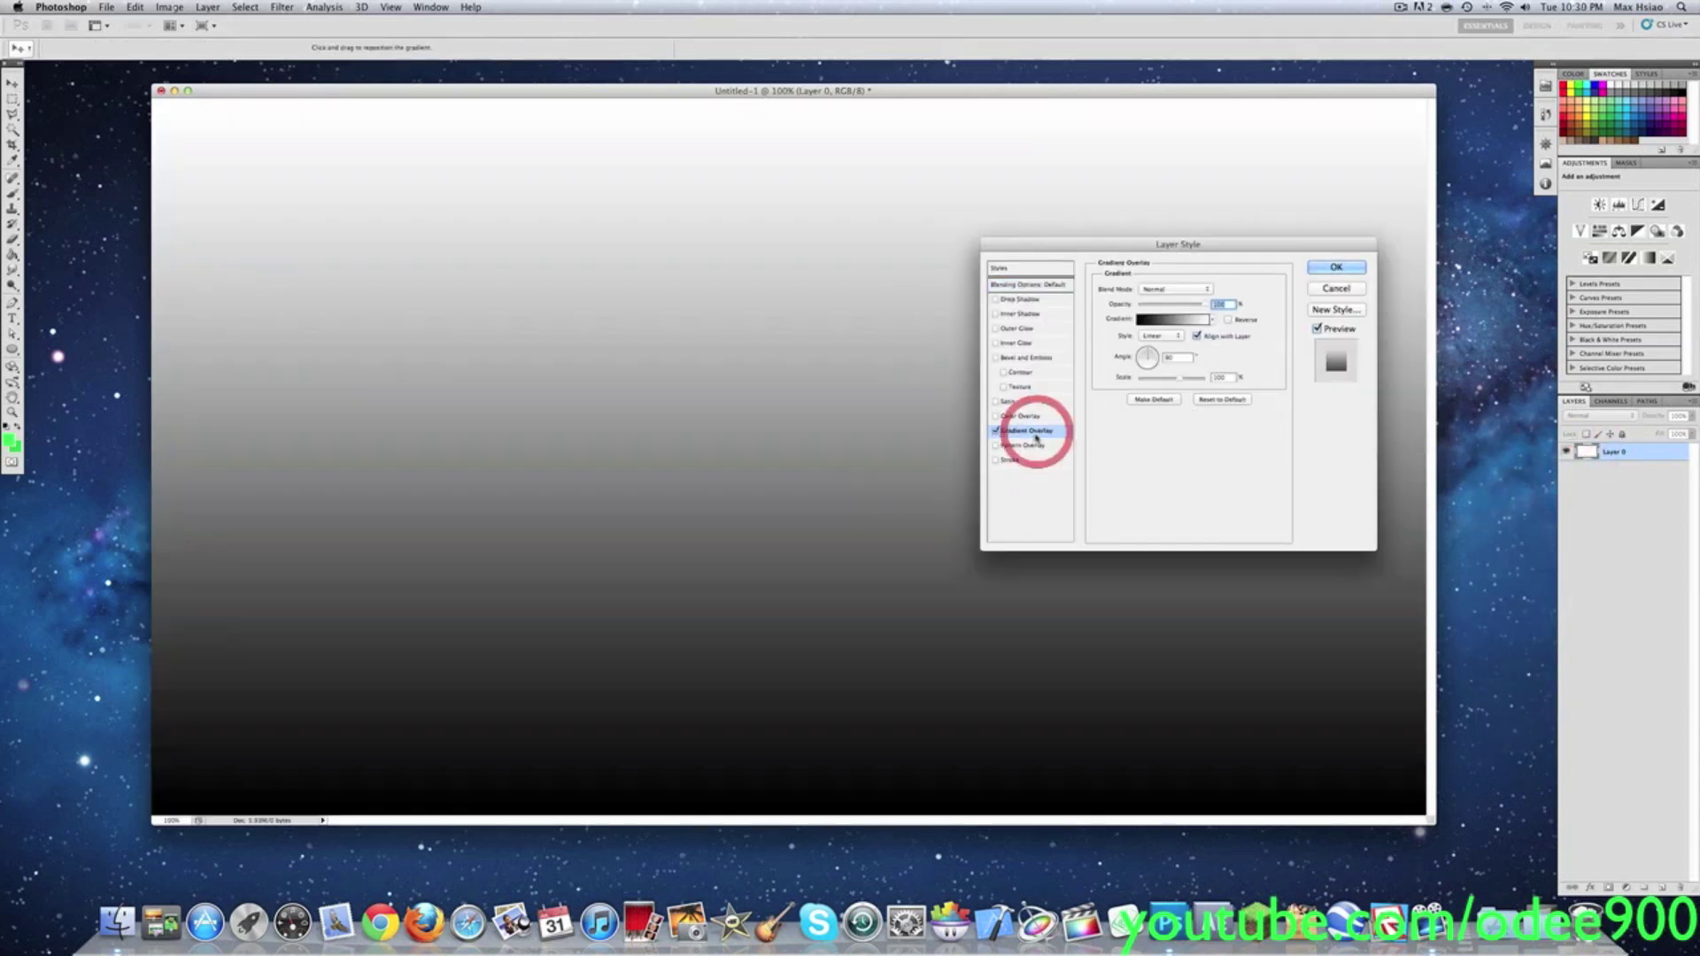
left_click(1160, 337)
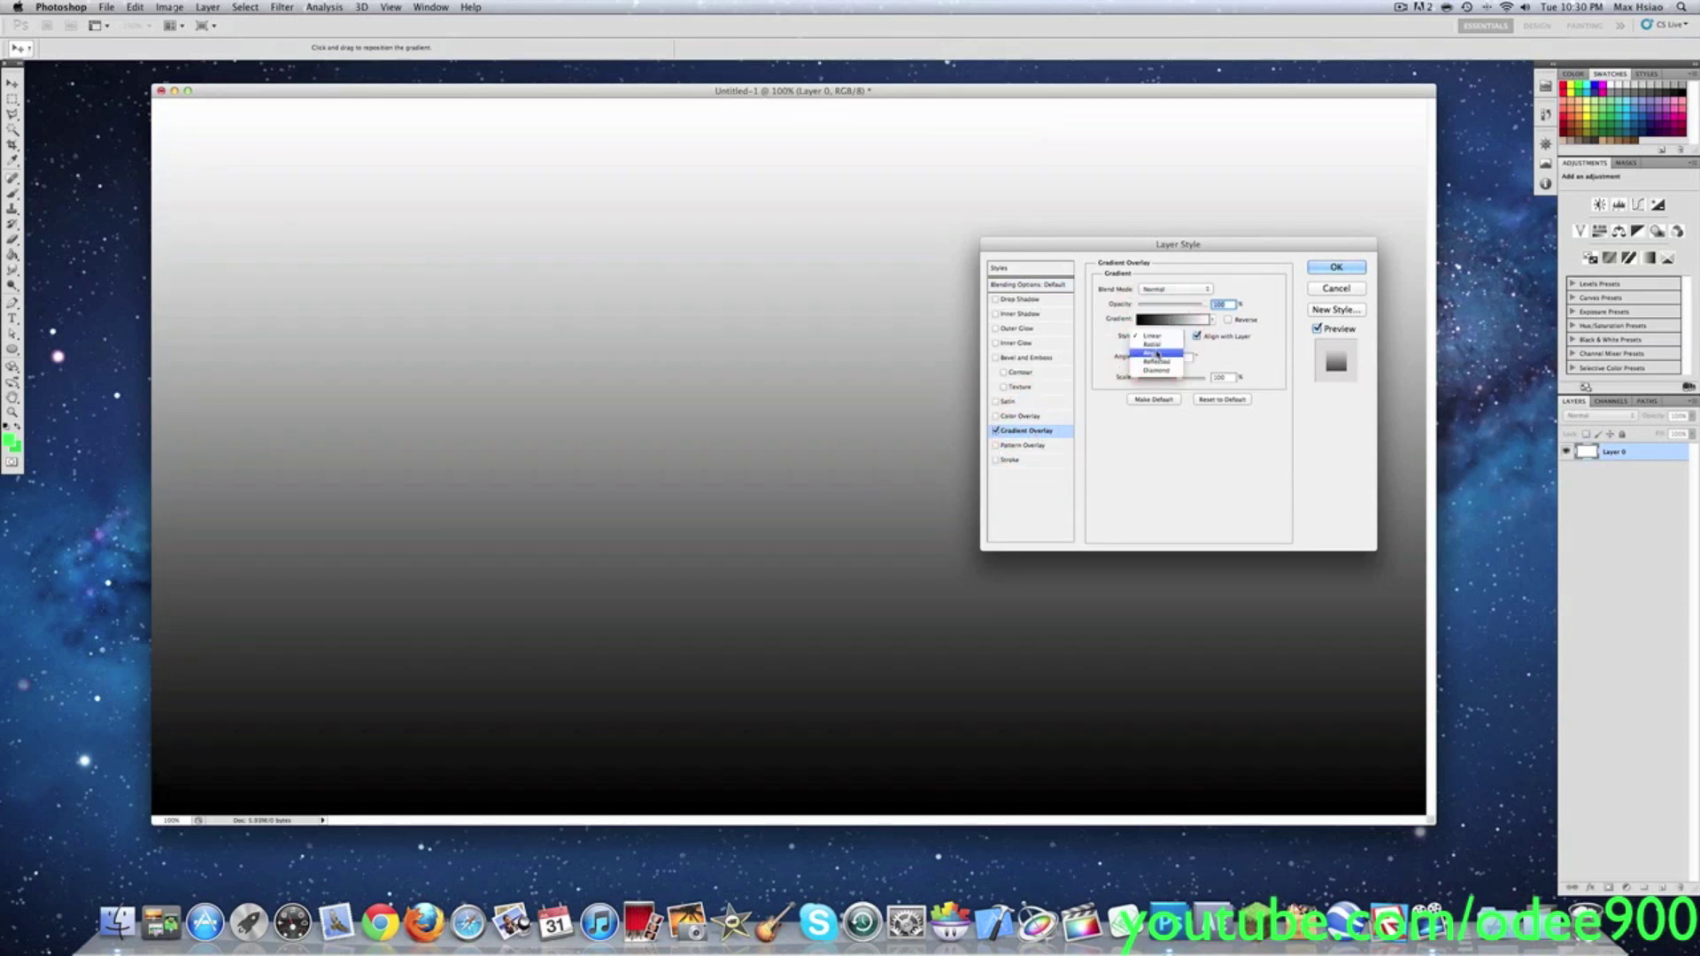
left_click(1153, 344)
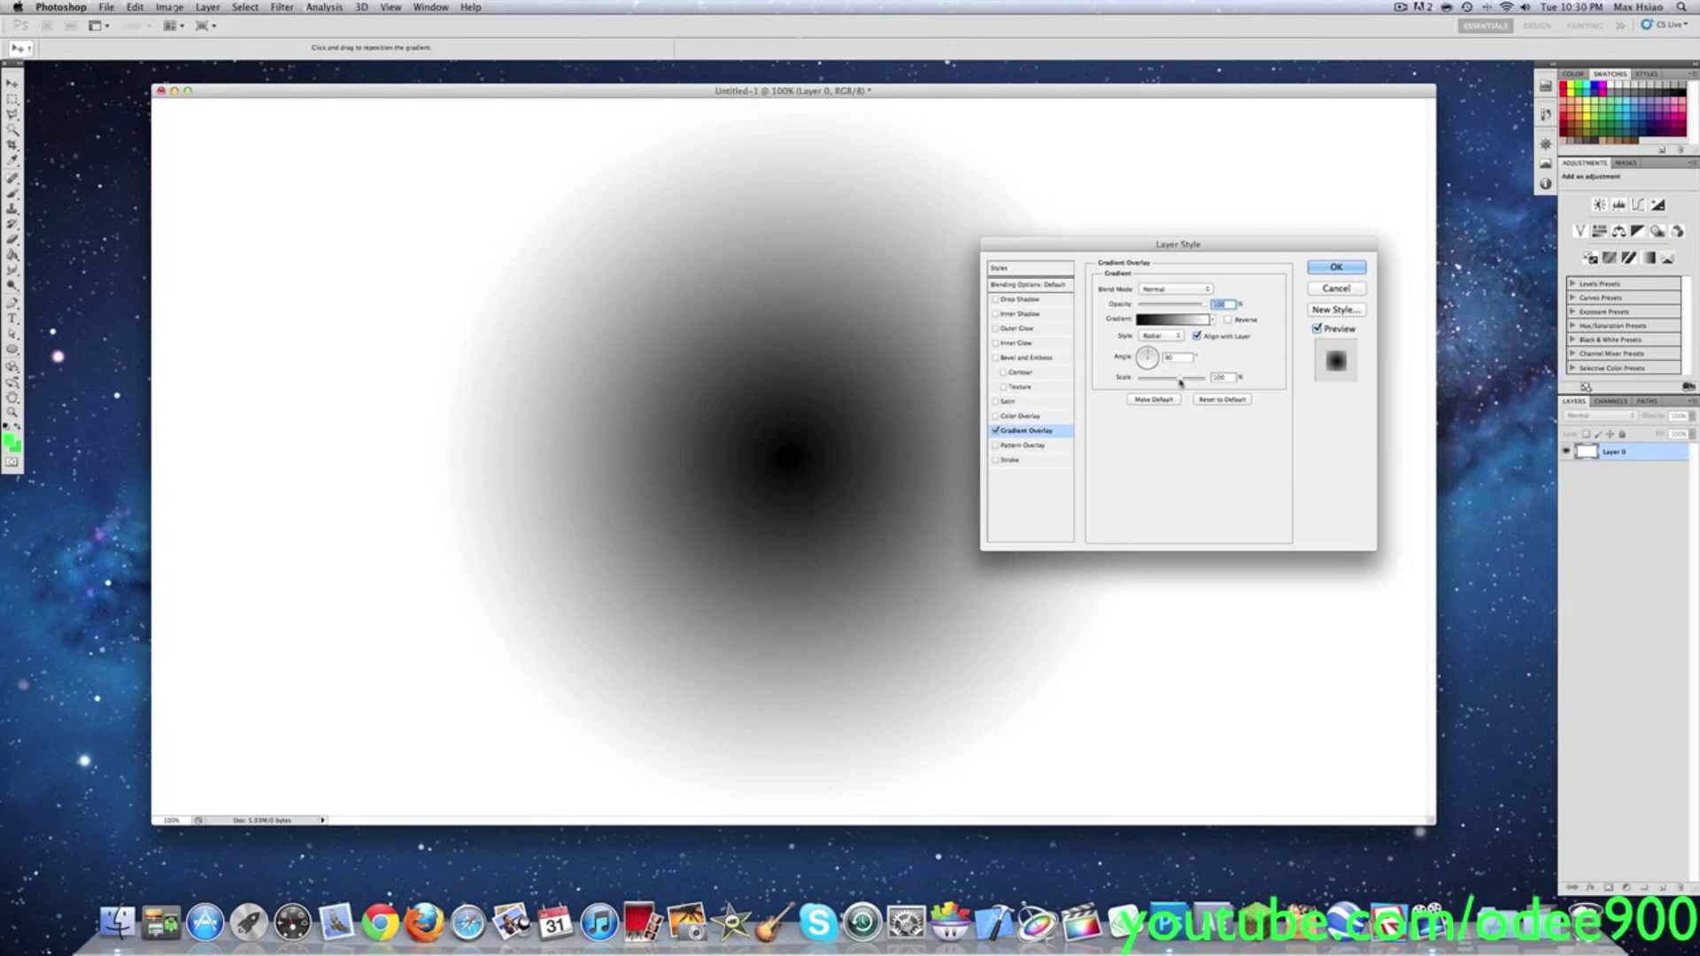
left_click_drag(1179, 381, 1284, 379)
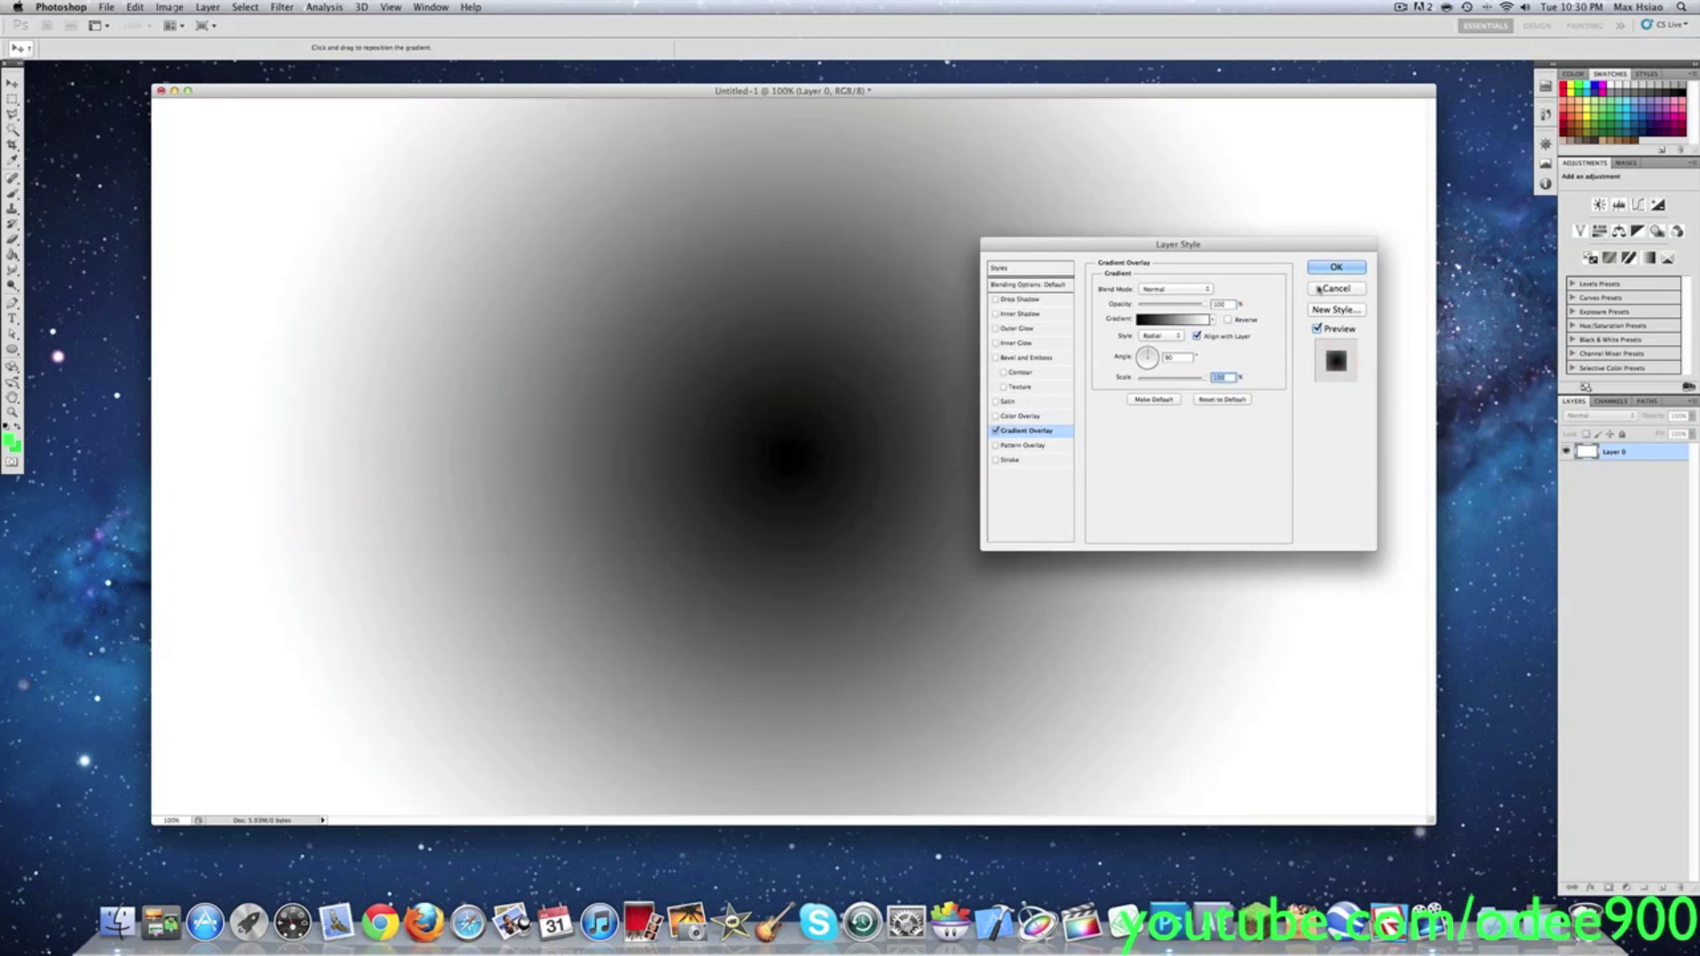
left_click(1151, 320)
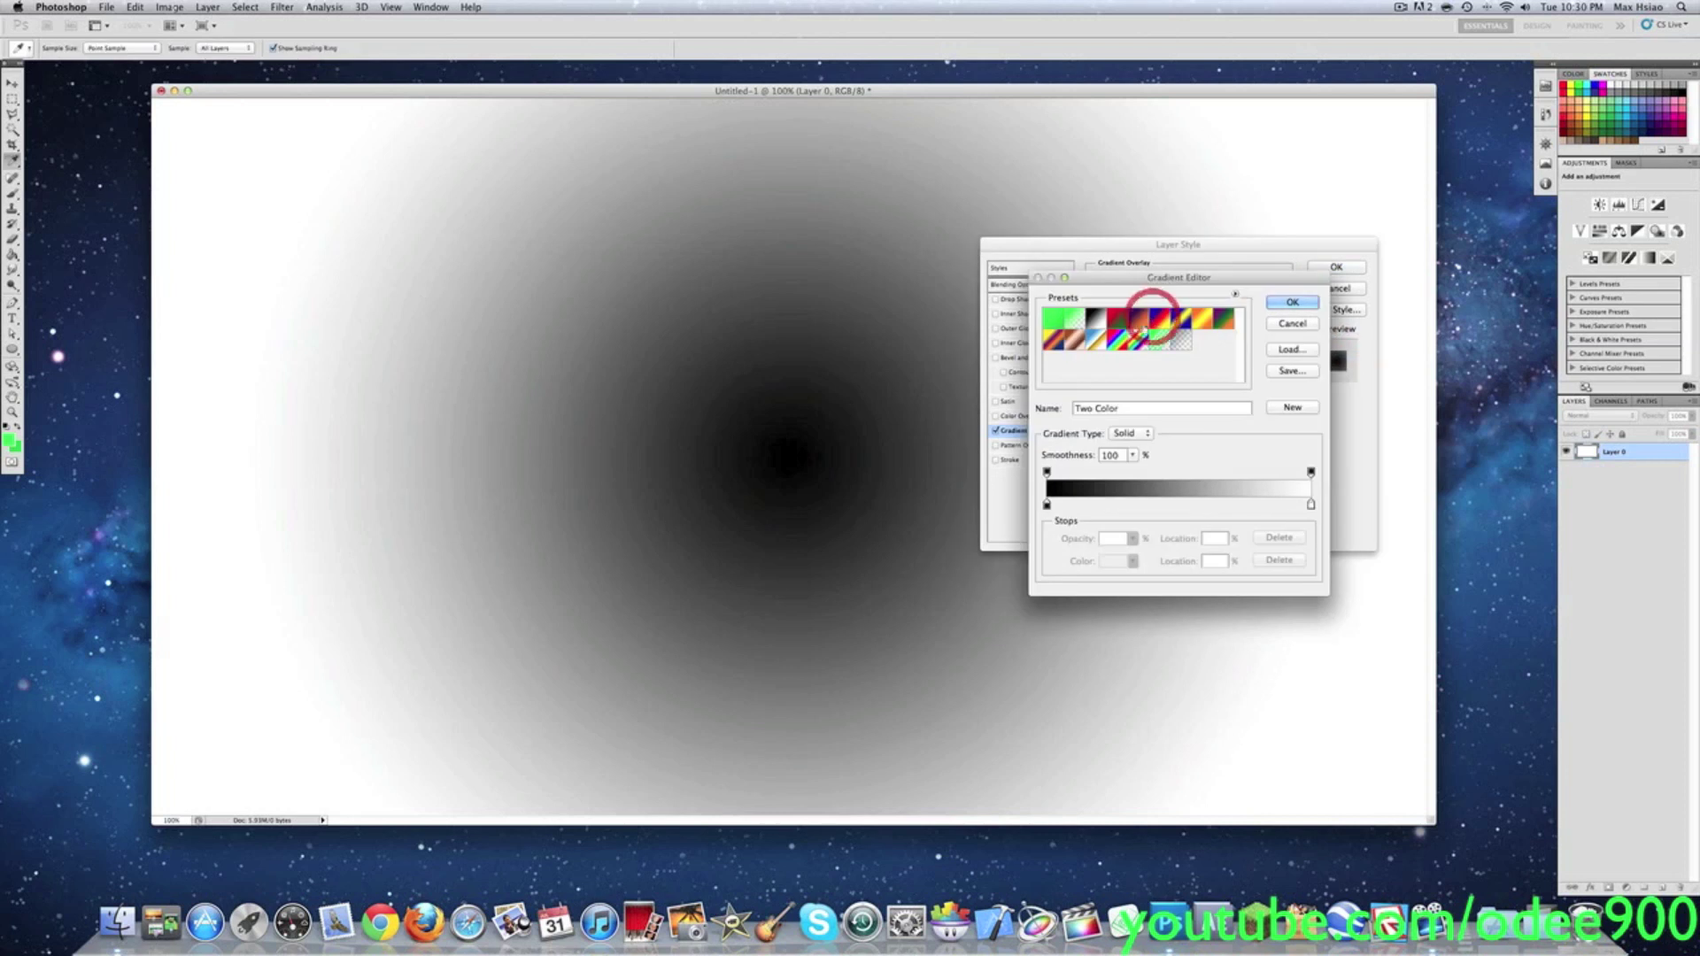
left_click(1060, 325)
left_click(1292, 302)
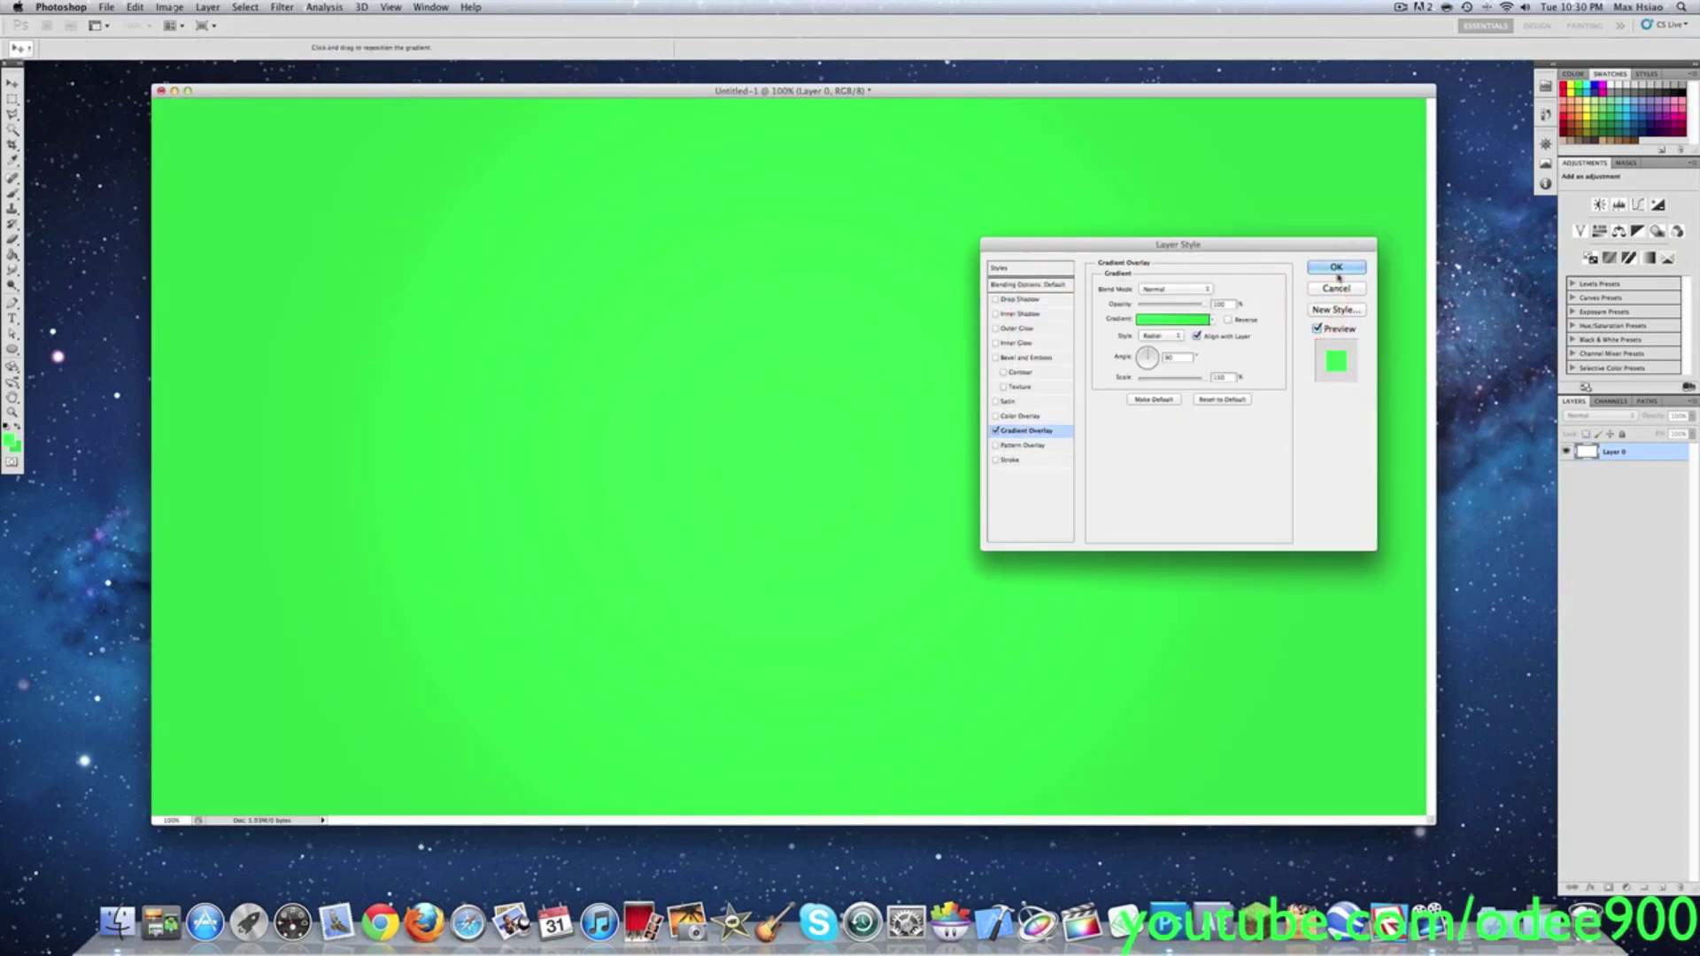
left_click(1336, 267)
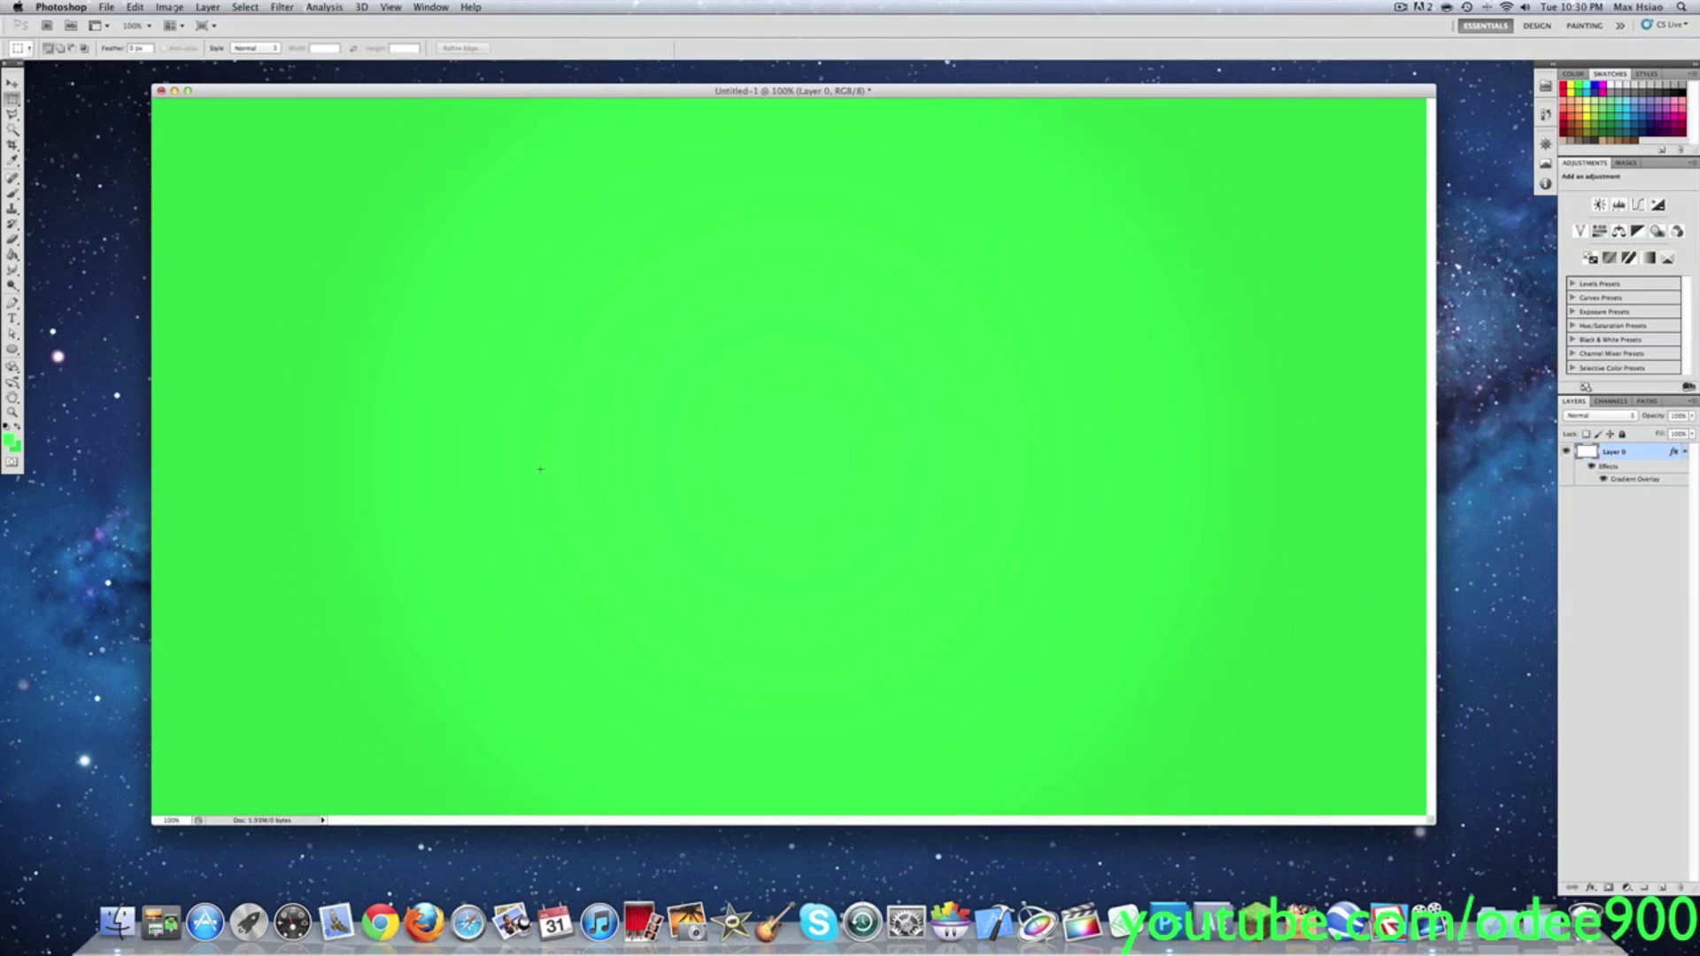
Step: Add a new empty Layer 1 above the green background
left_click(1663, 887)
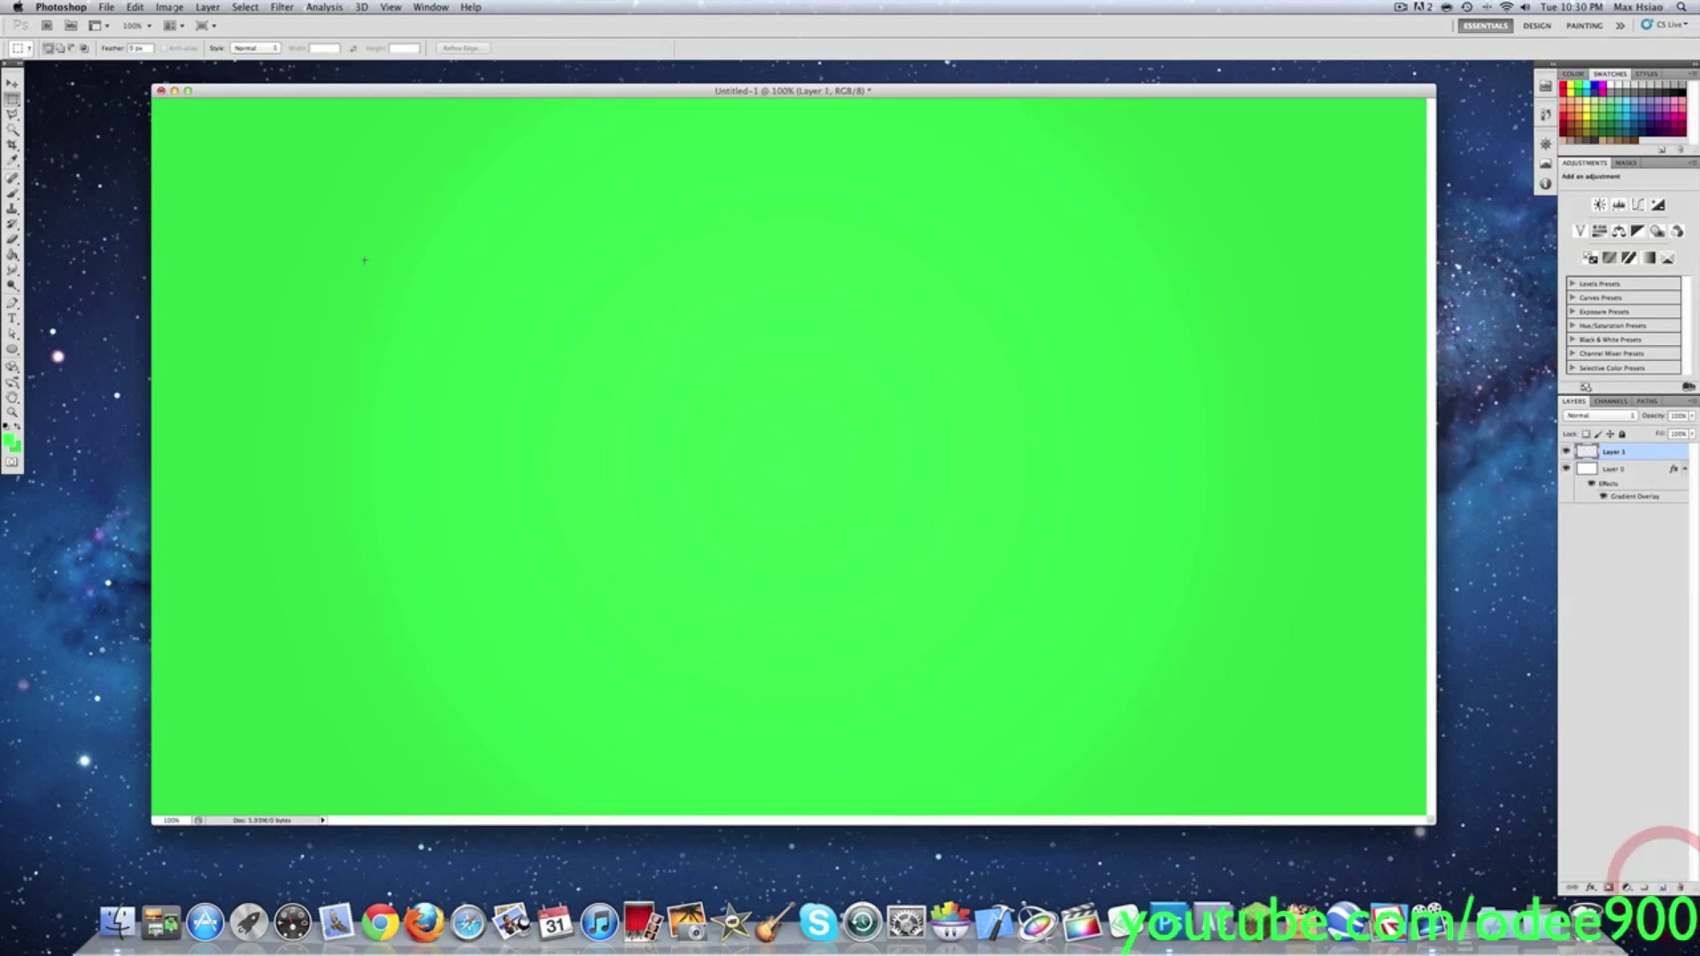
left_click(104, 8)
left_click(104, 8)
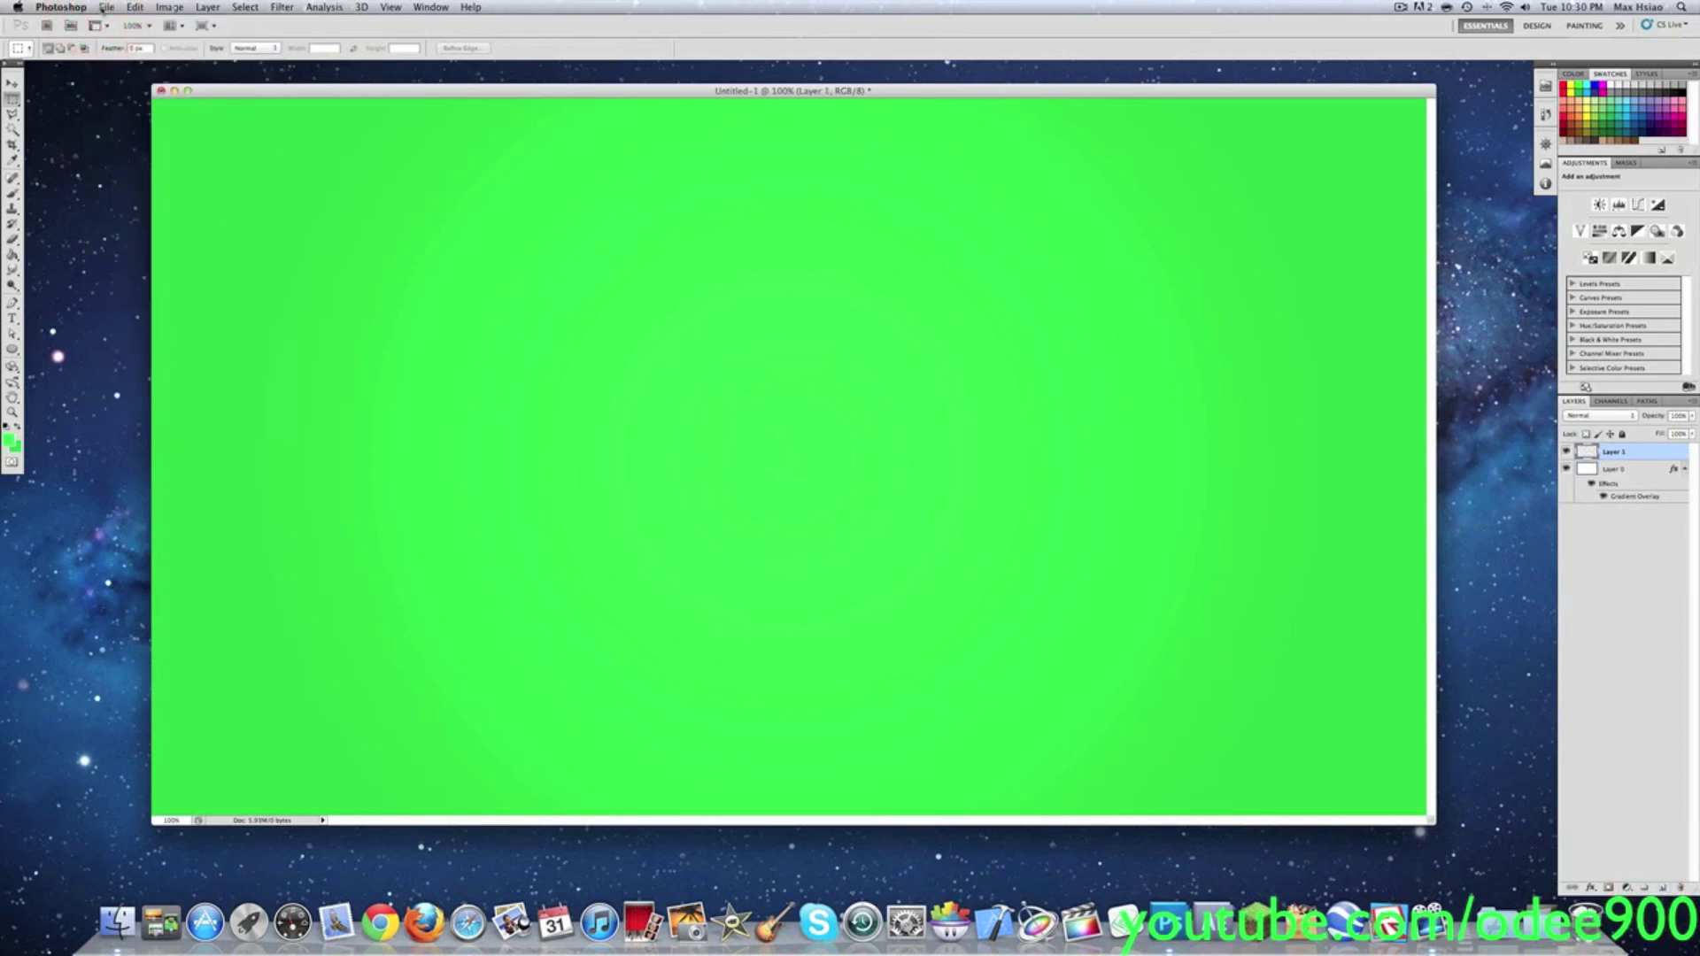
left_click(105, 8)
left_click(104, 8)
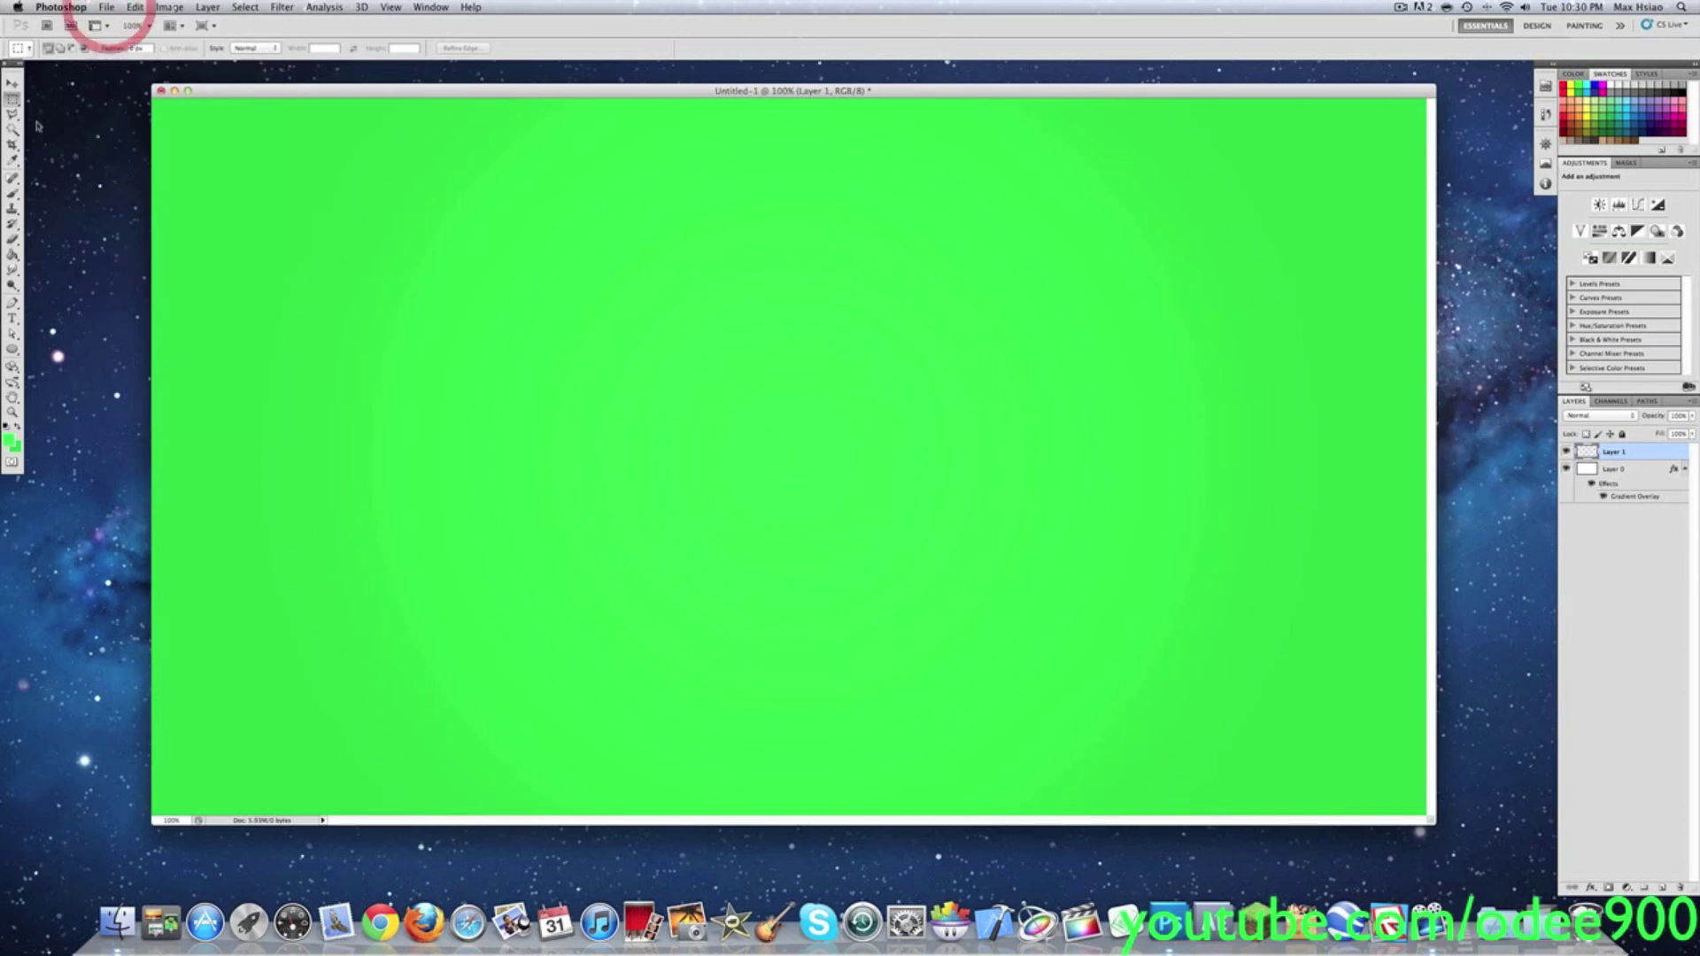
Step: Stamp the sunburst brush preset at 2500 px once at the canvas centre
left_click(13, 194)
left_click(53, 48)
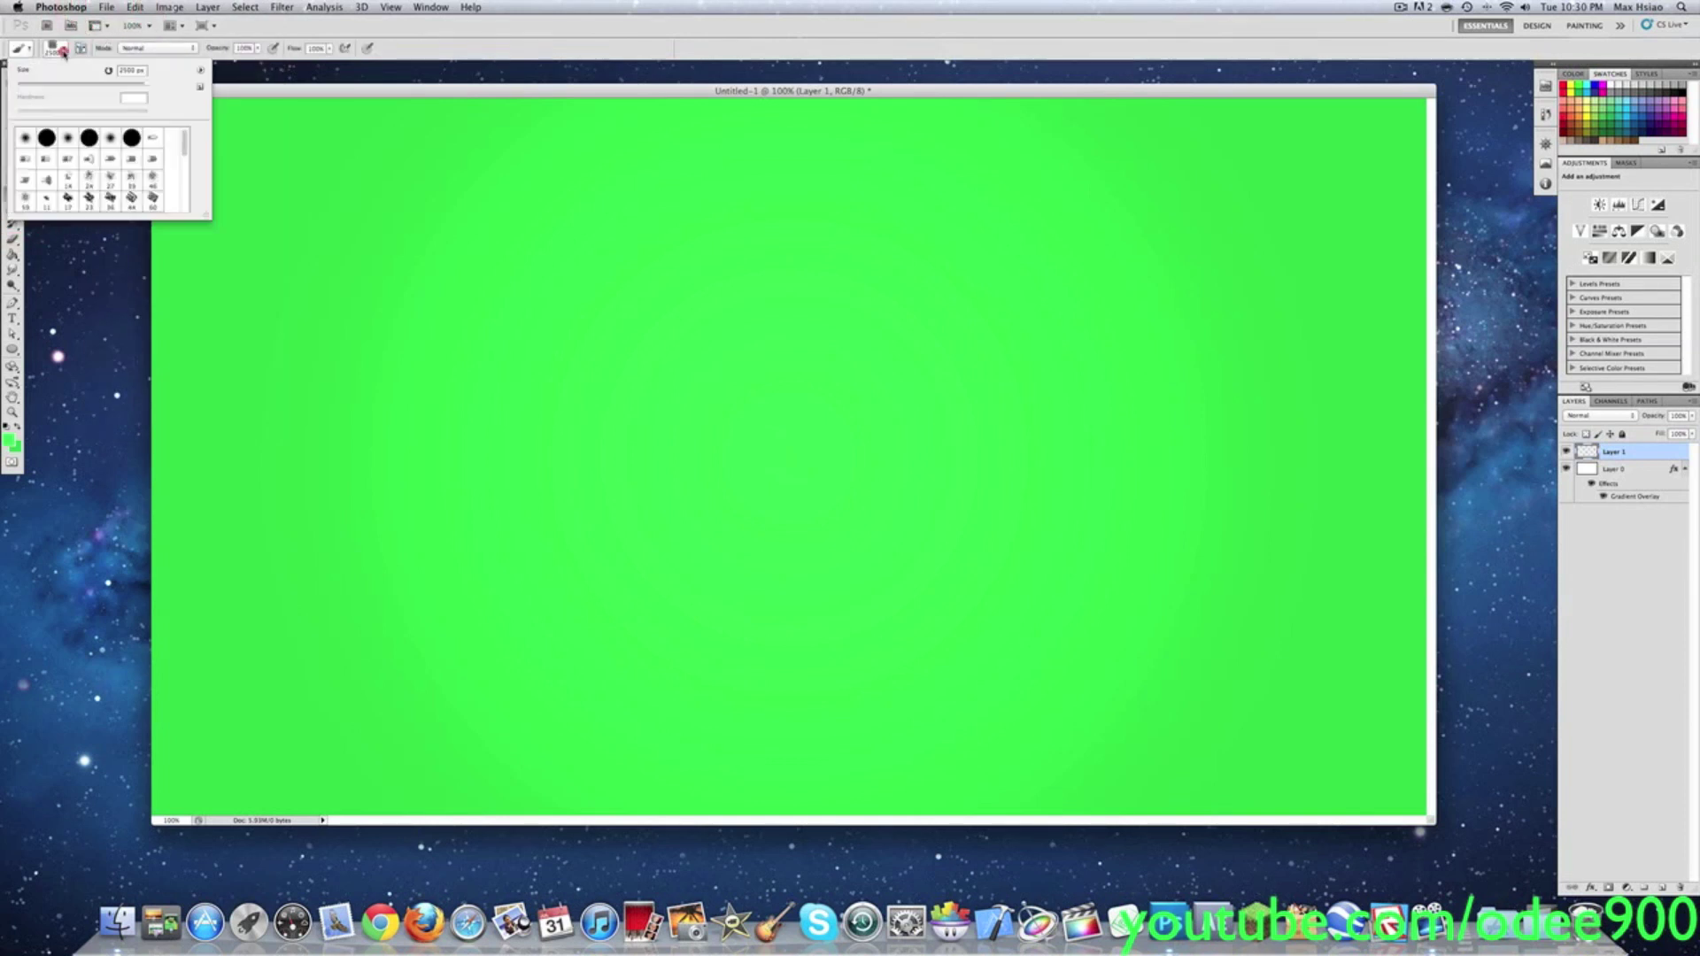
scroll(114, 142, "down", 10)
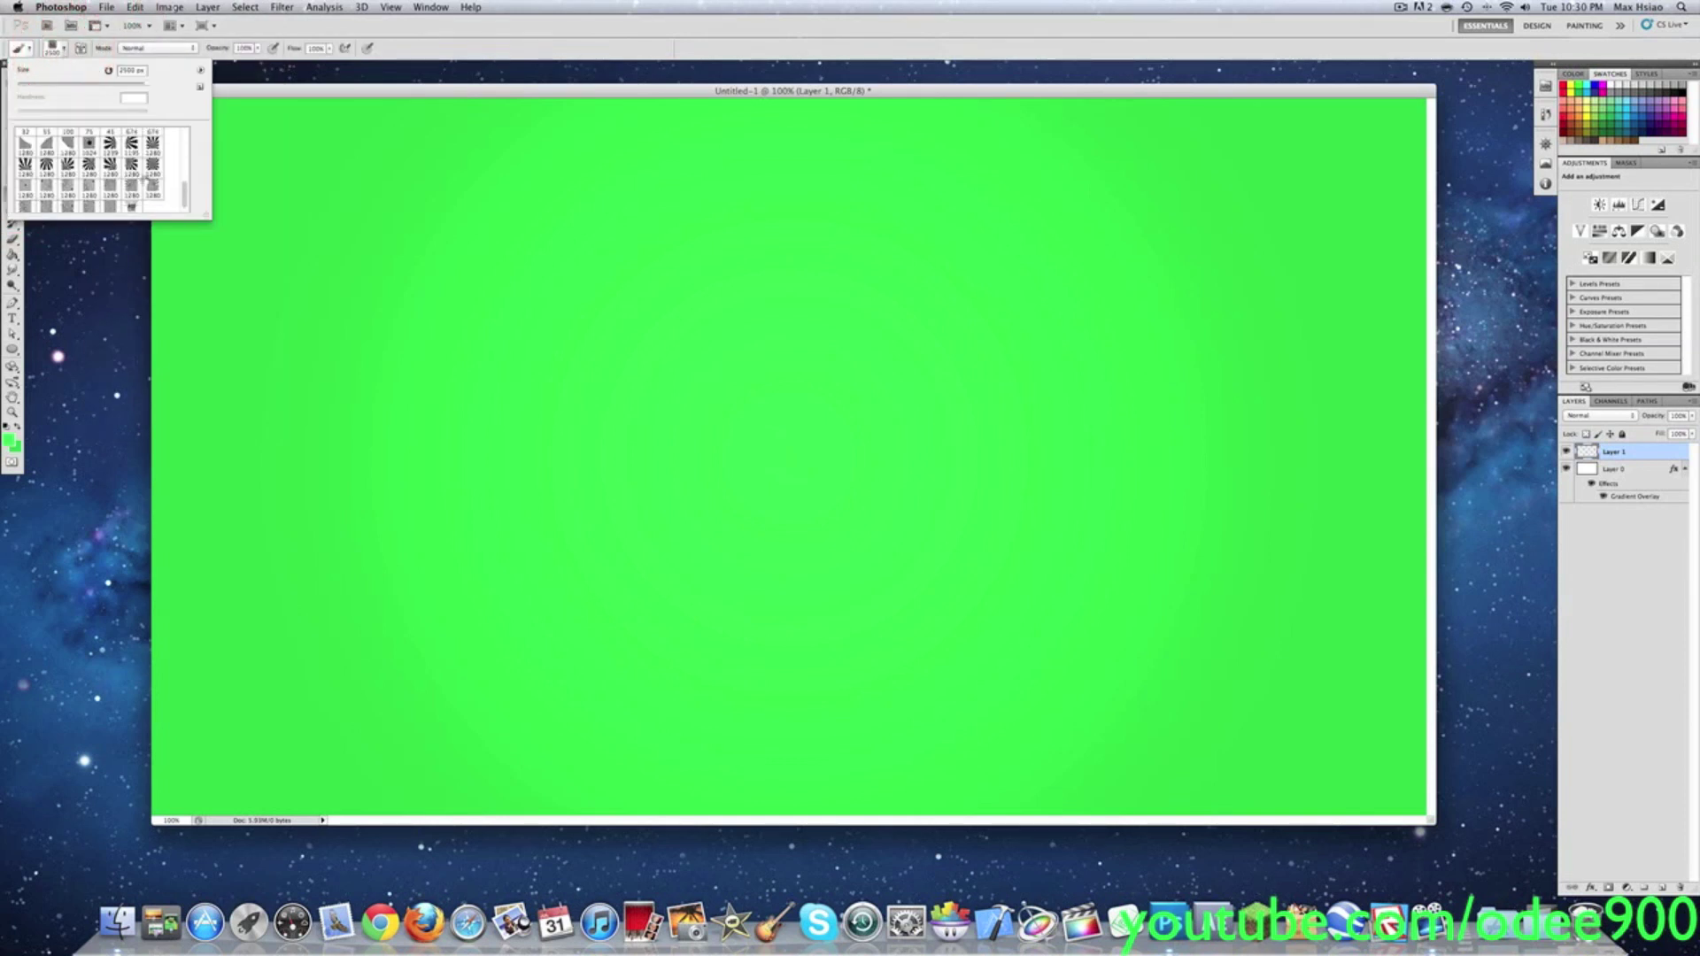
left_click(153, 166)
left_click(64, 53)
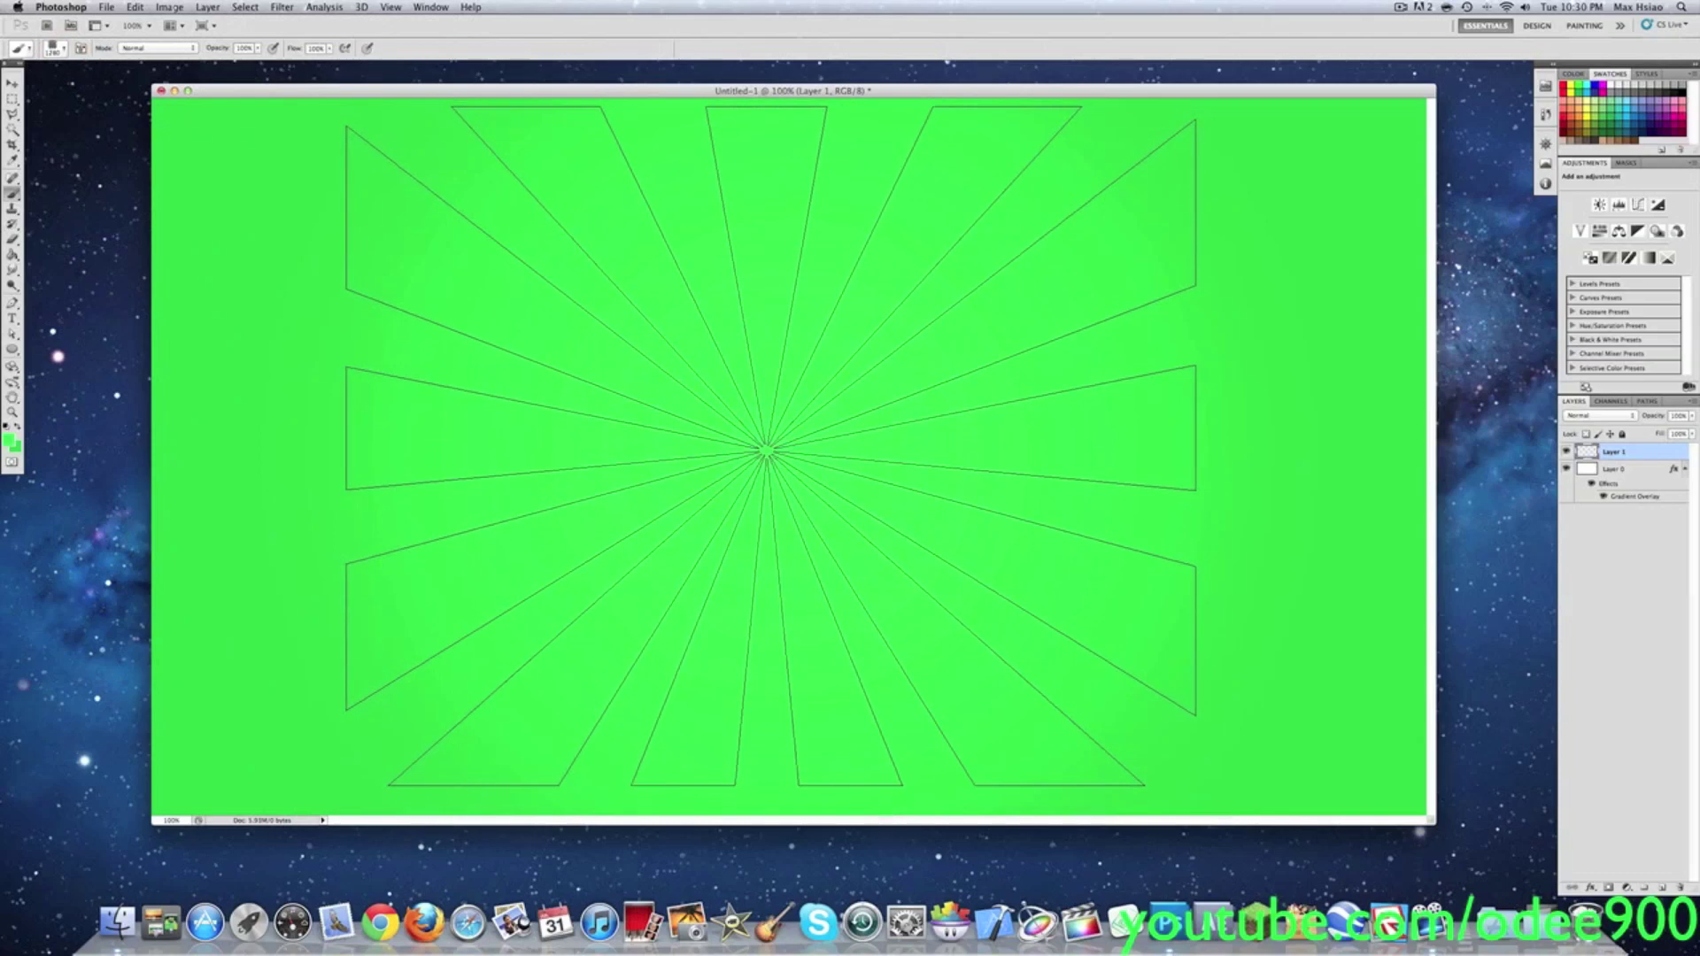
left_click(61, 45)
left_click_drag(121, 69, 235, 76)
left_click(71, 53)
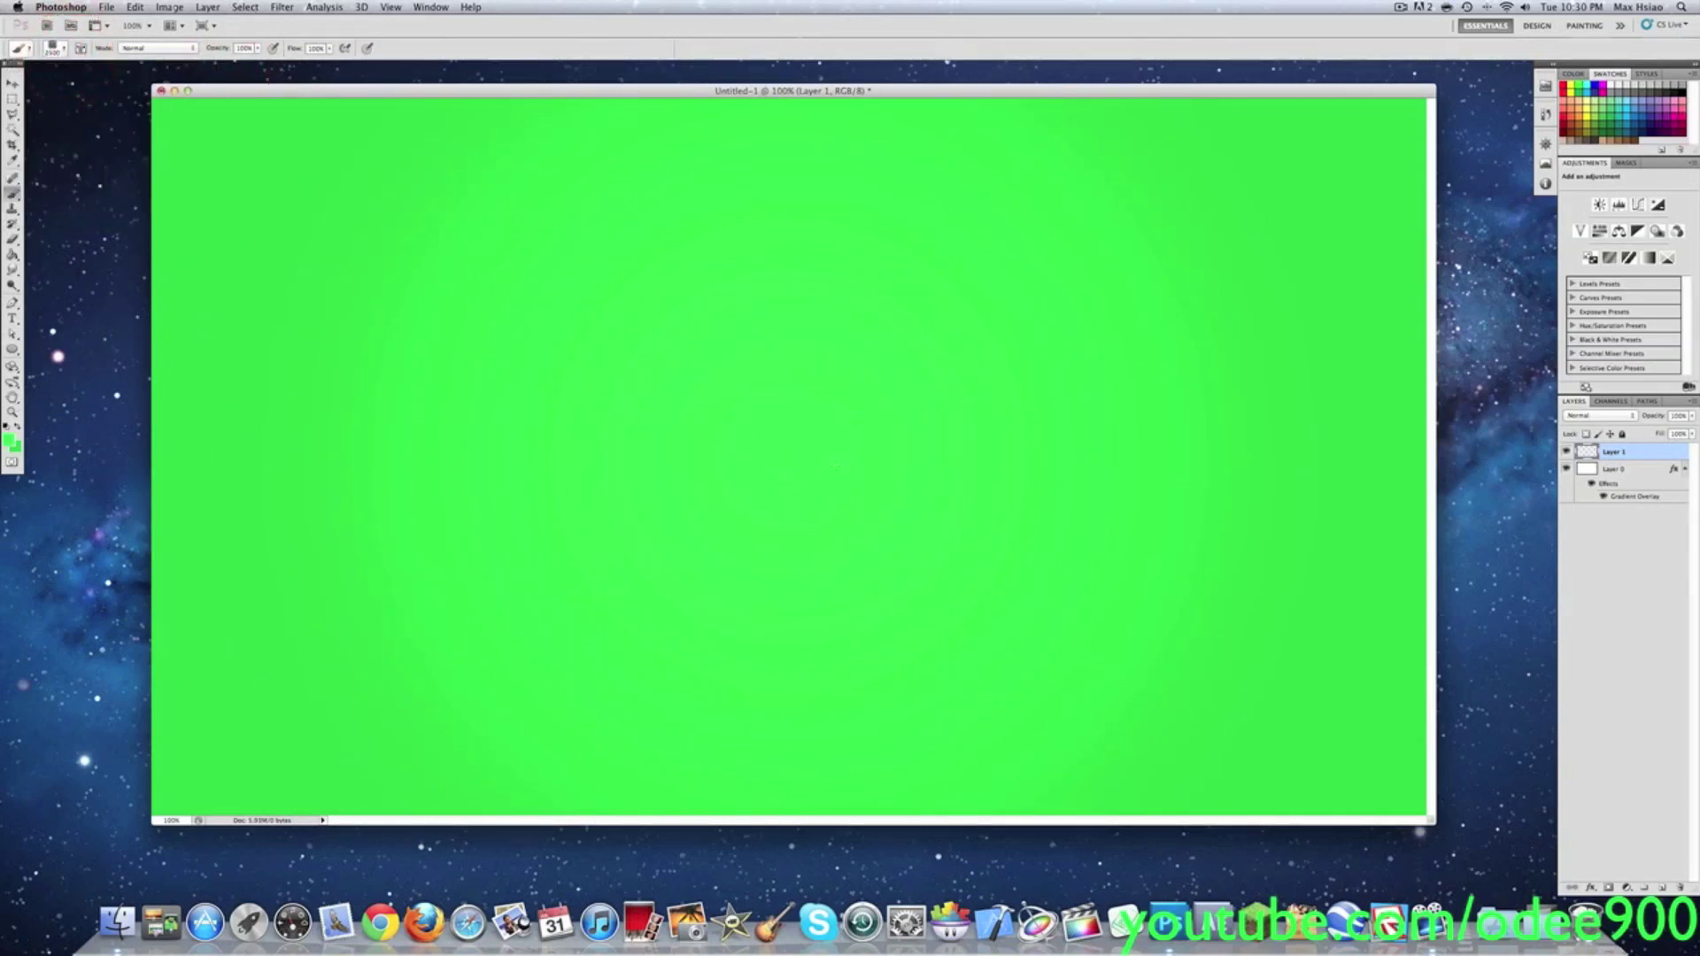
left_click(789, 456)
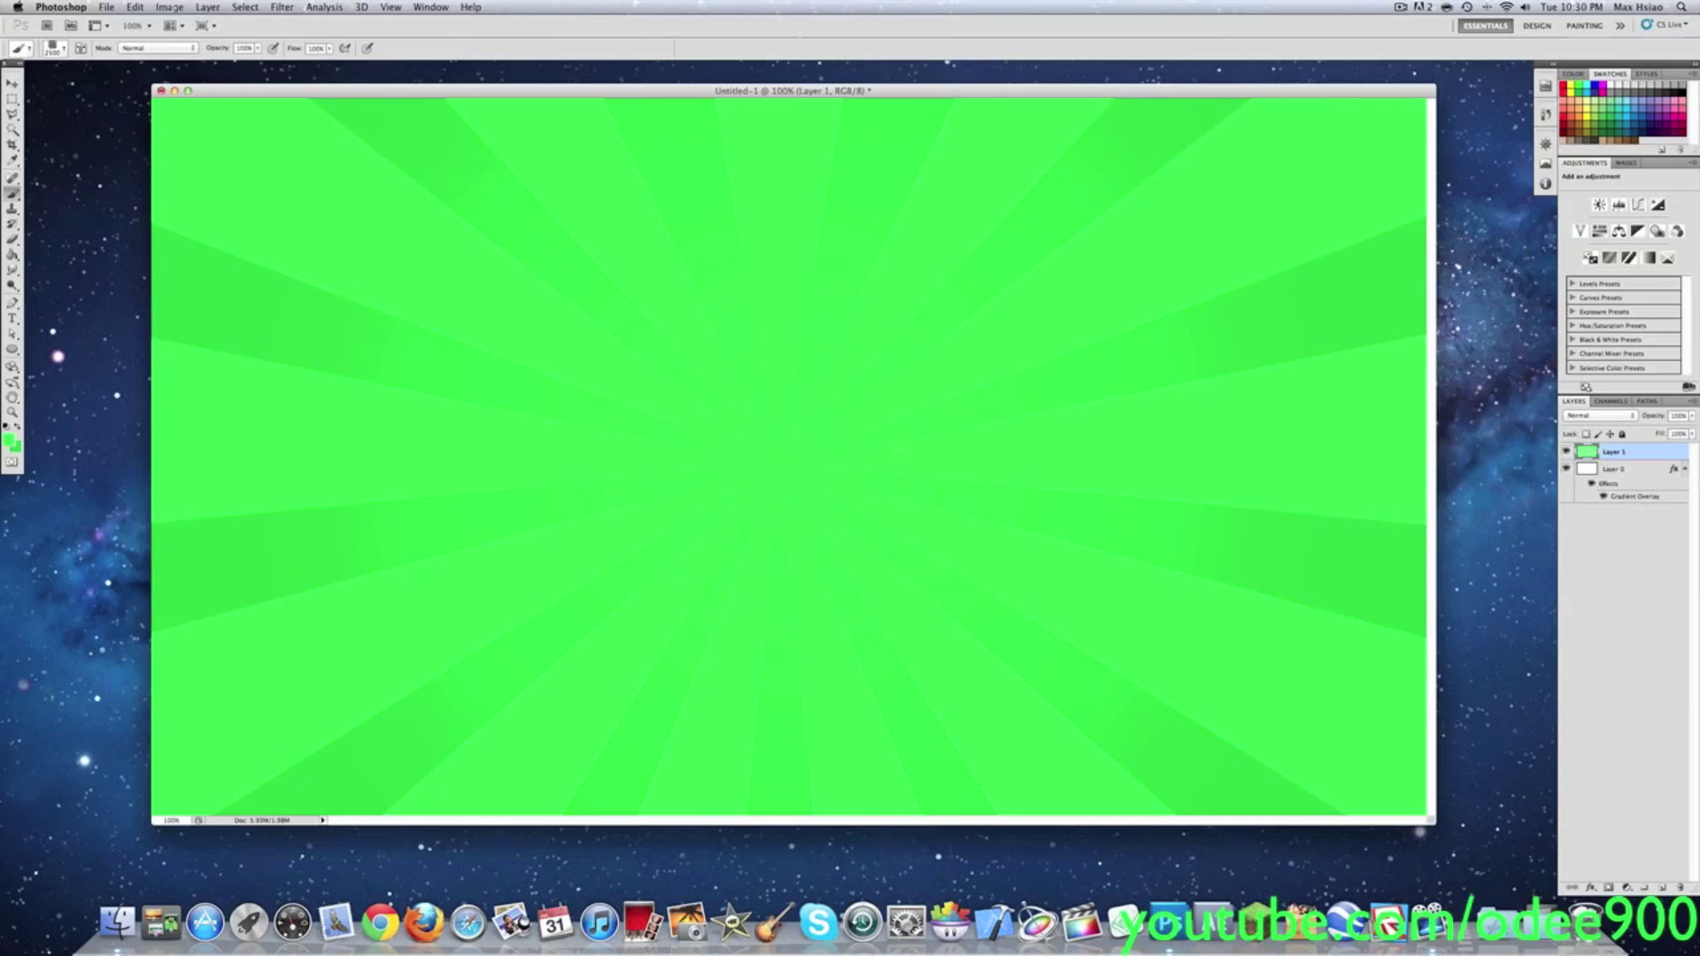
Step: Add a Gradient Overlay to Layer 1 using the green Foreground to Background gradient
left_click(1629, 452)
right_click(1629, 453)
right_click(1635, 454)
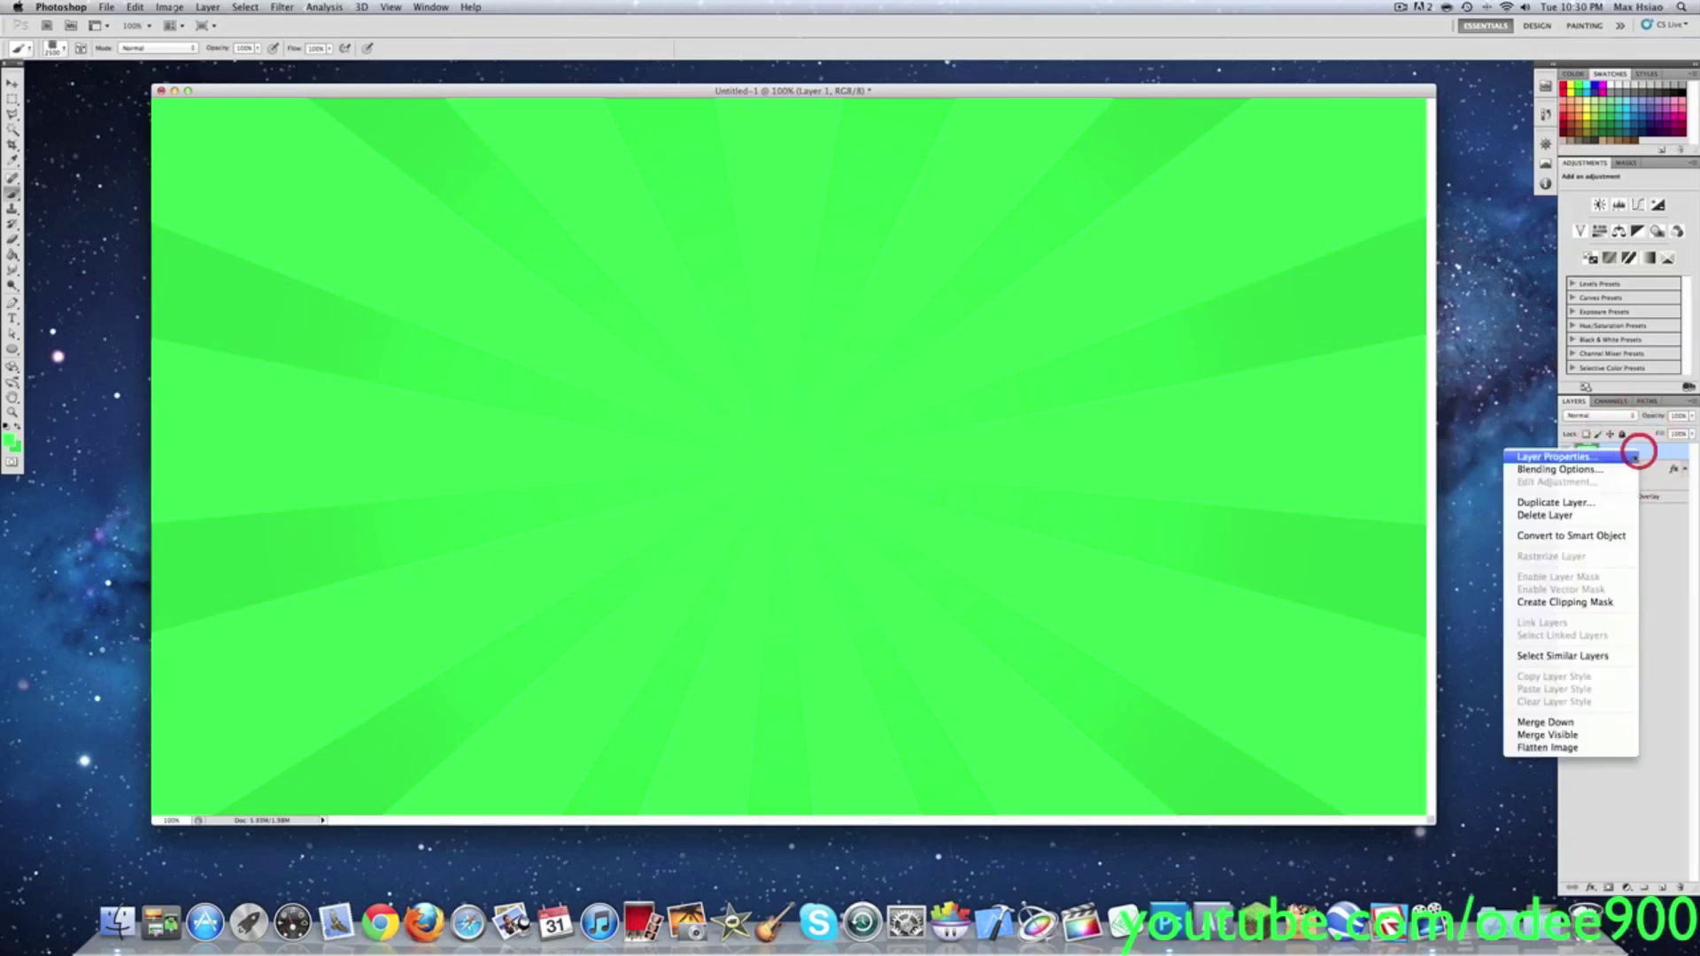
left_click(1617, 469)
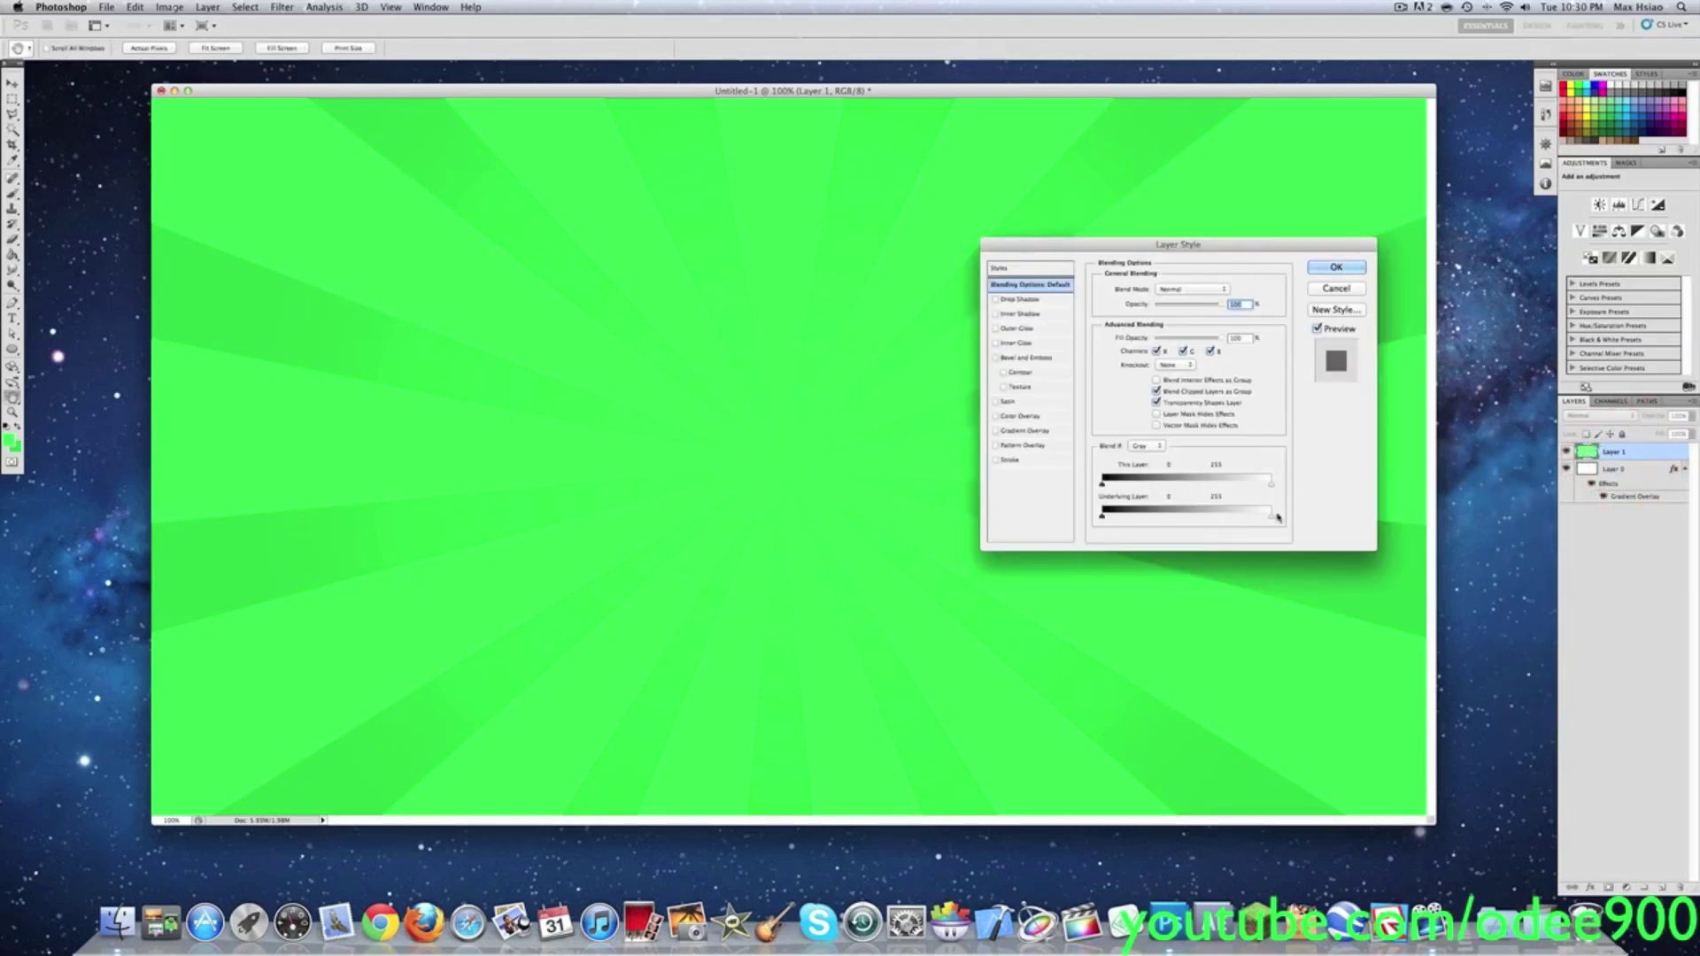
left_click(1020, 430)
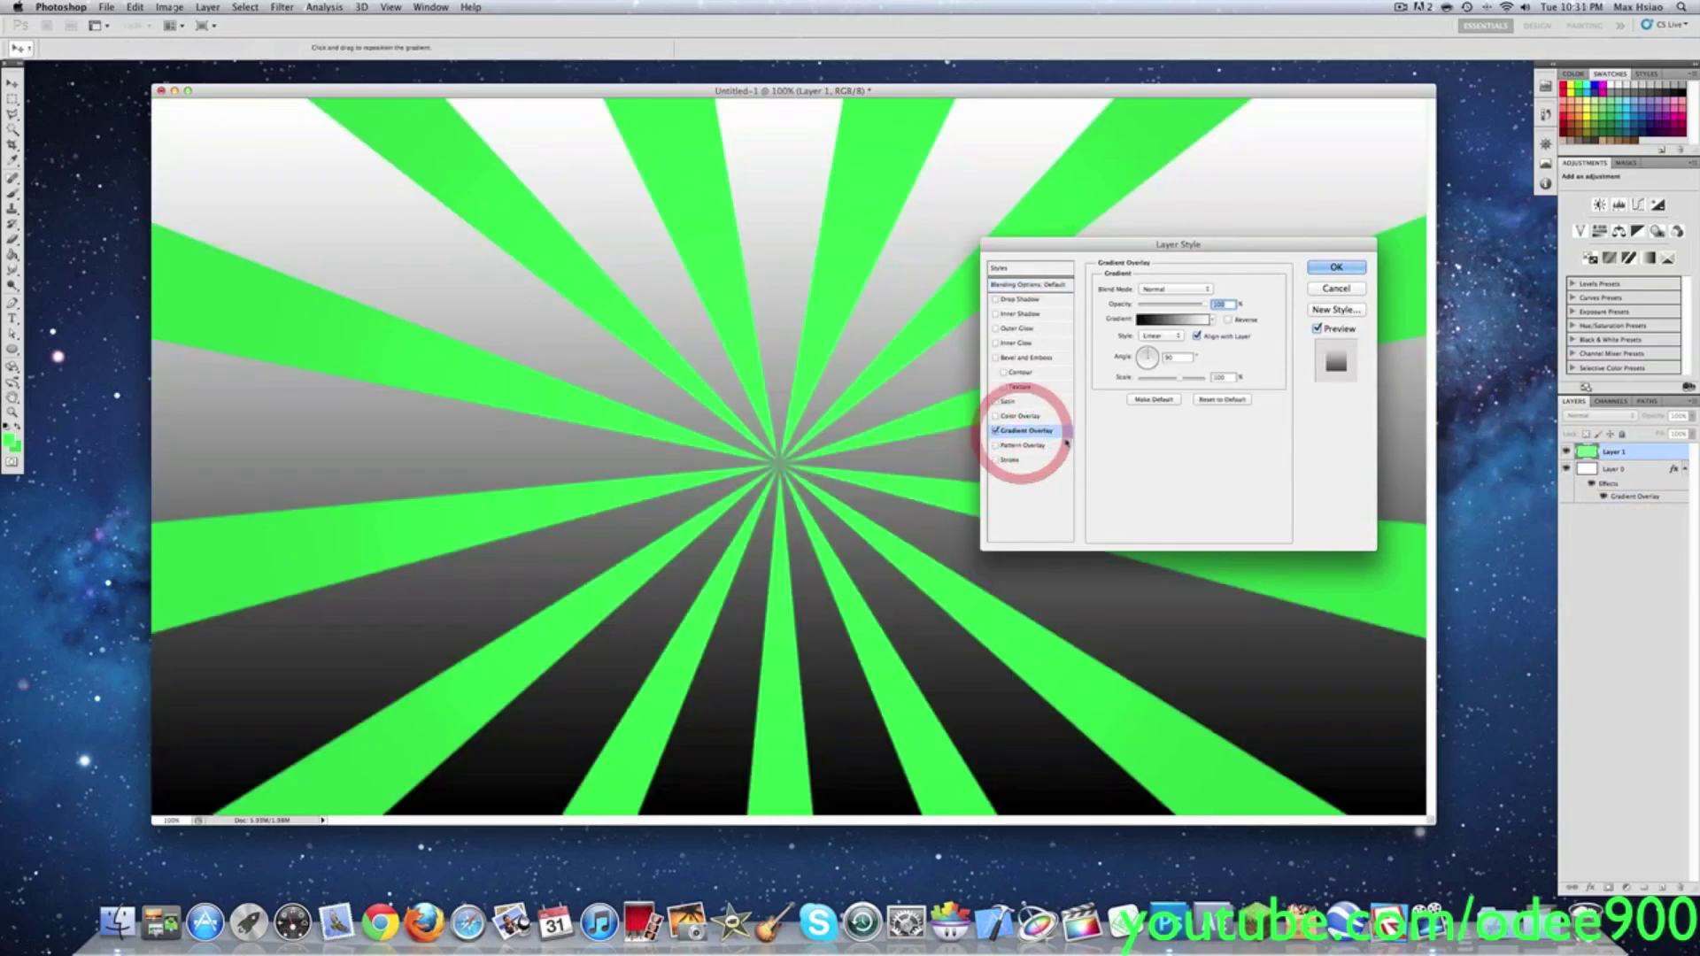
left_click(1153, 320)
left_click(1058, 319)
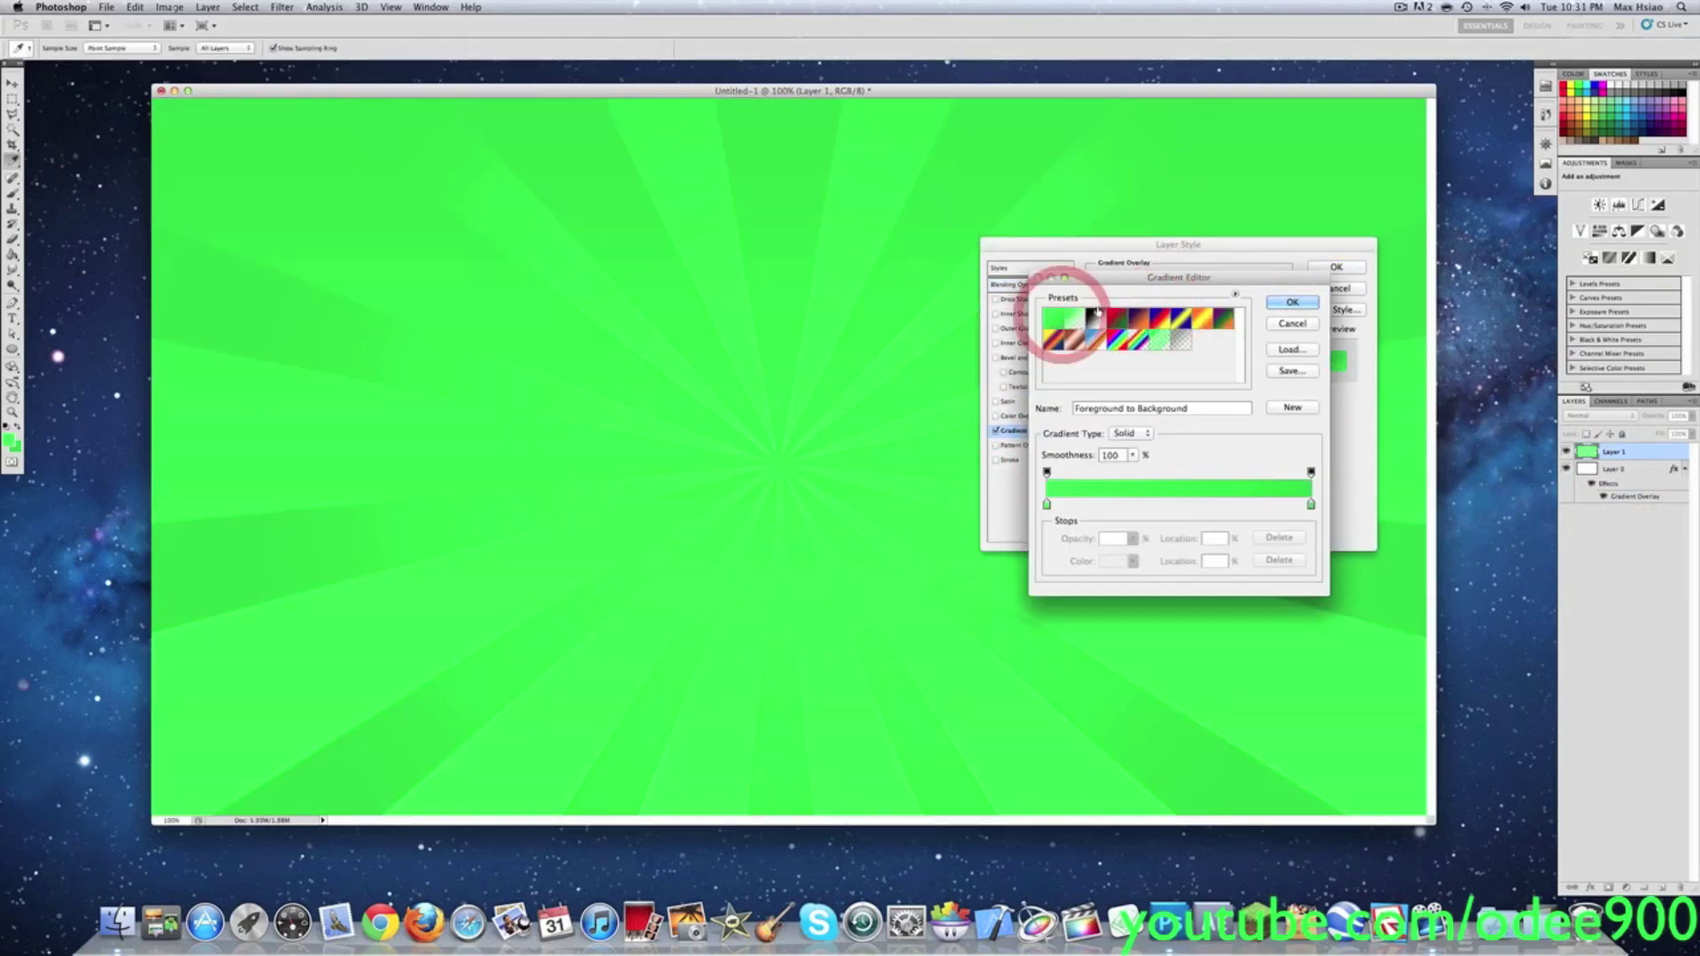
left_click(1311, 303)
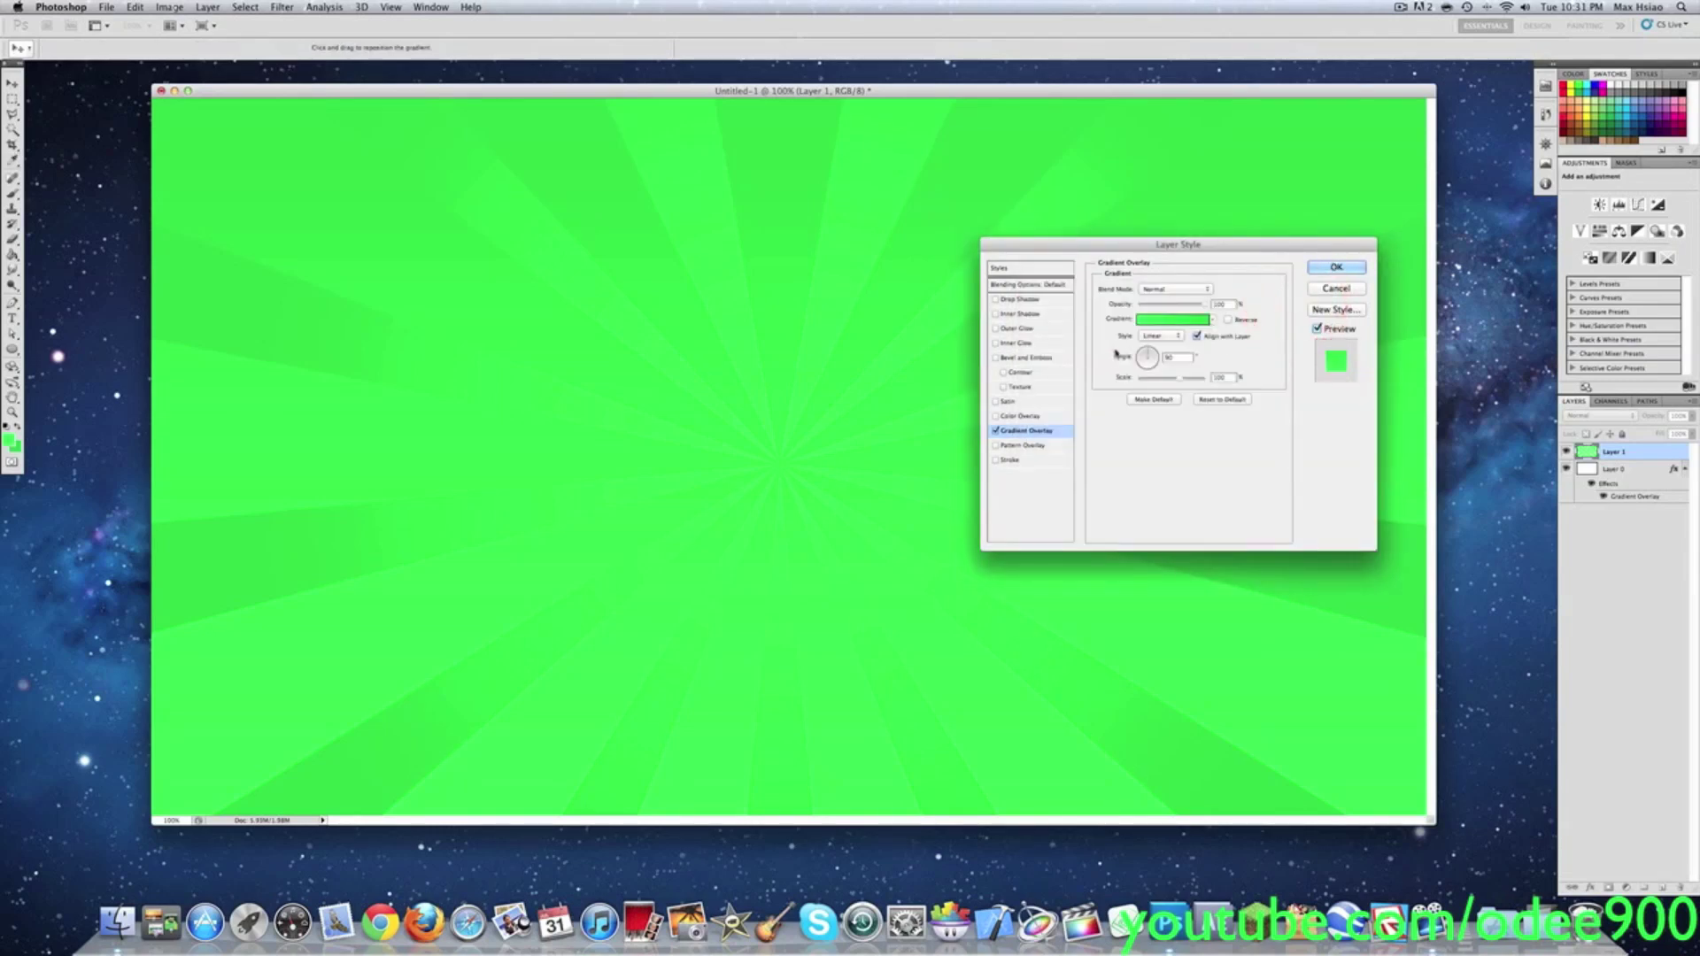
Step: Make the rays' gradient radial with a scale of about 142% and apply it
left_click(1160, 336)
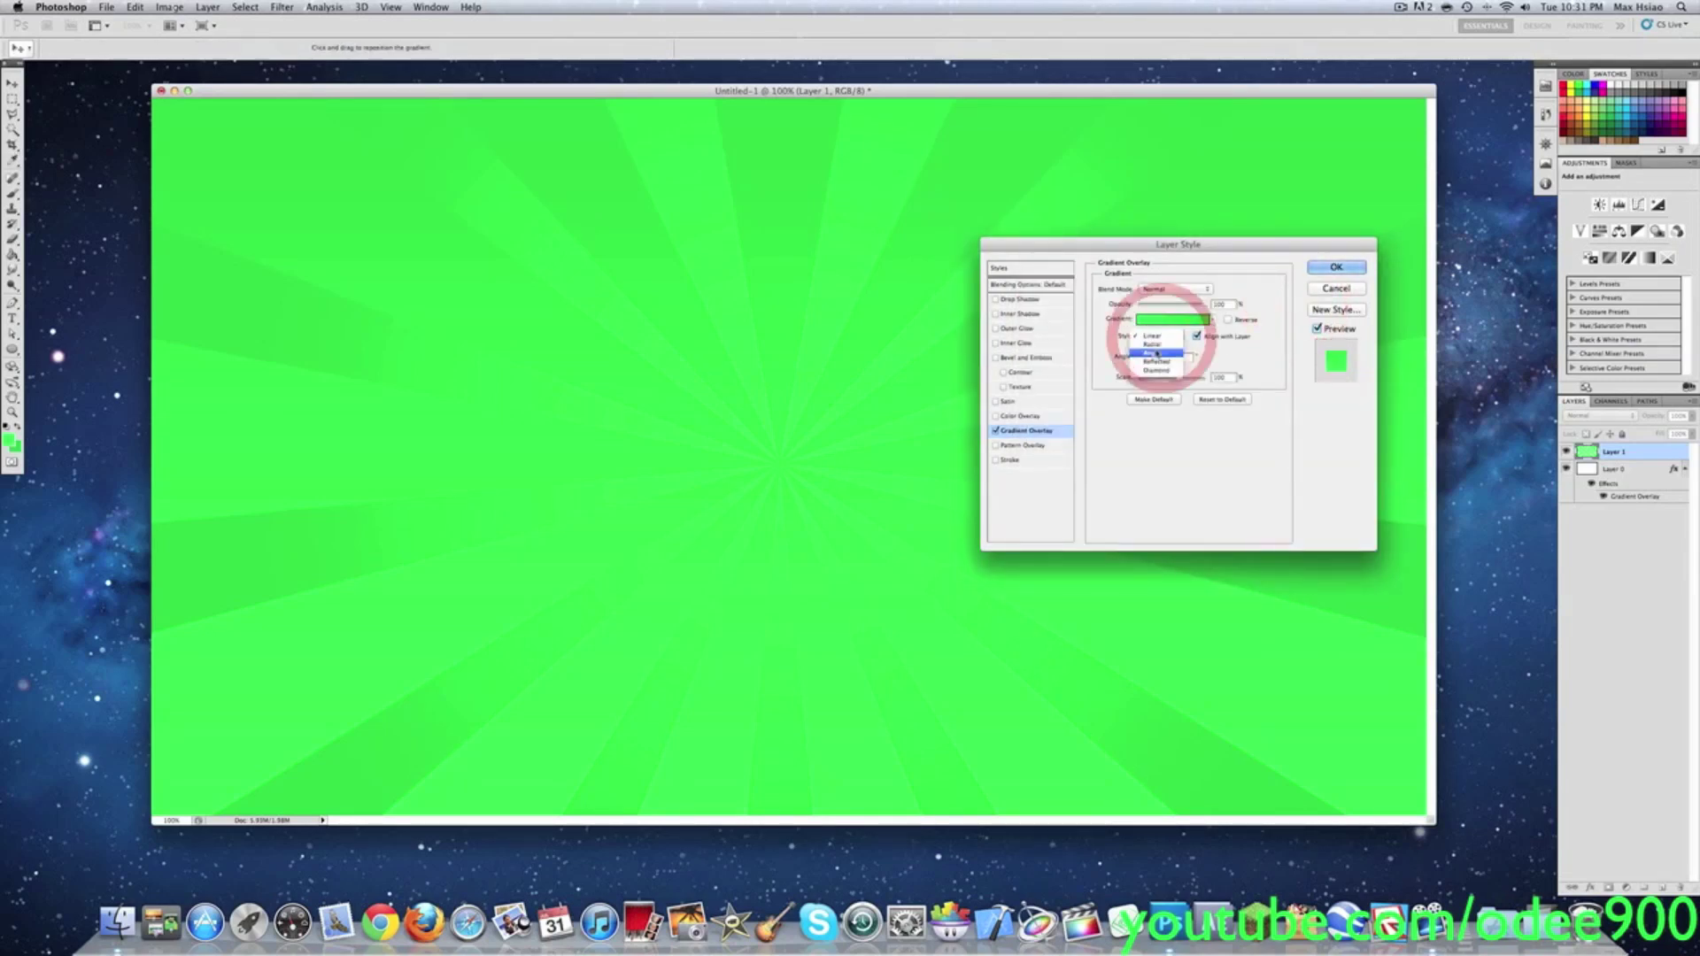
left_click(1163, 351)
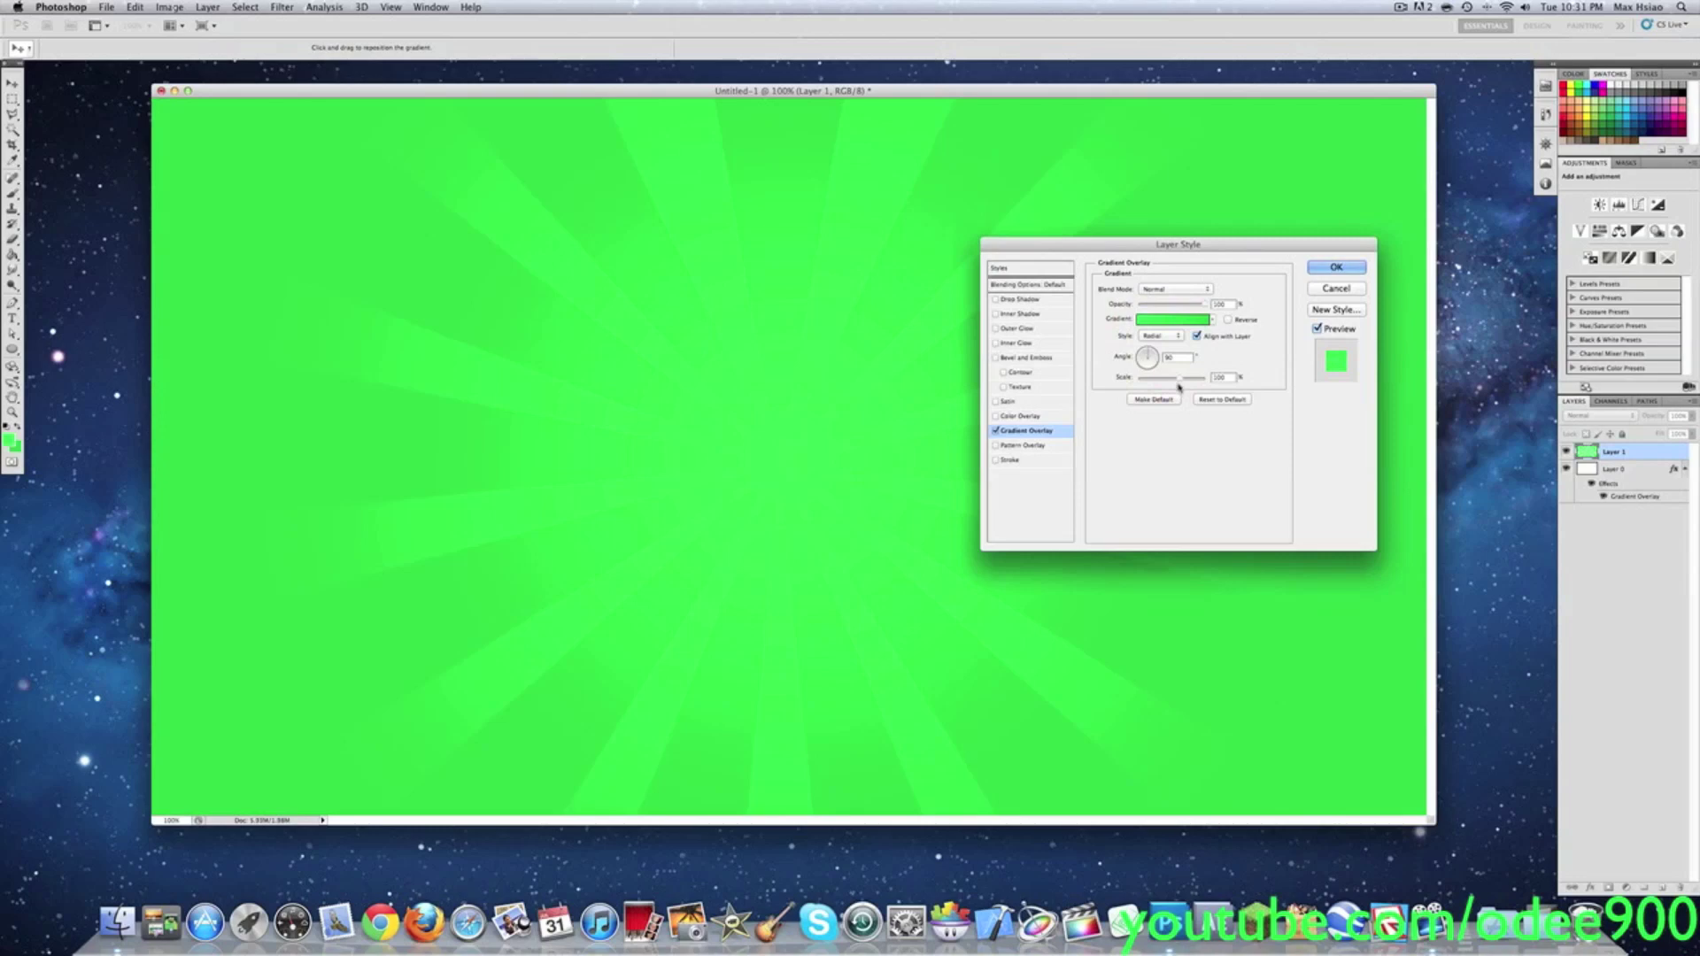
left_click(1177, 379)
mouse_move(1177, 379)
left_mouse_down()
mouse_move(1140, 379)
mouse_move(1204, 379)
mouse_move(1172, 382)
left_mouse_up()
left_click_drag(1172, 382, 1174, 383)
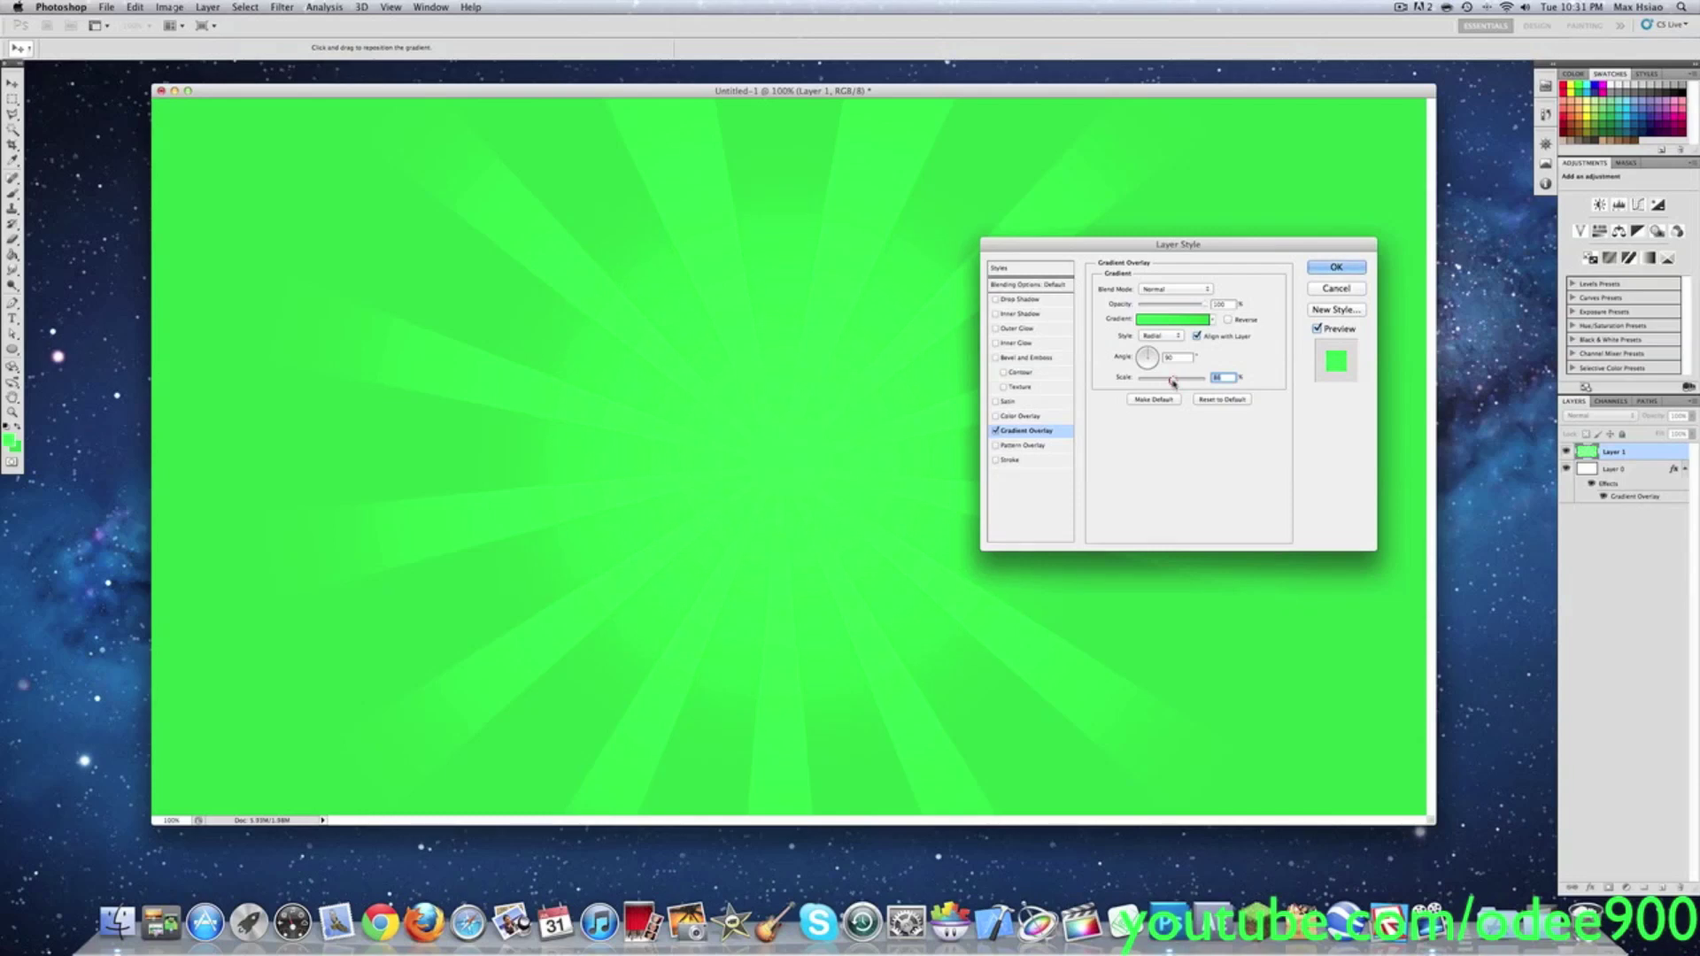
left_click(1334, 267)
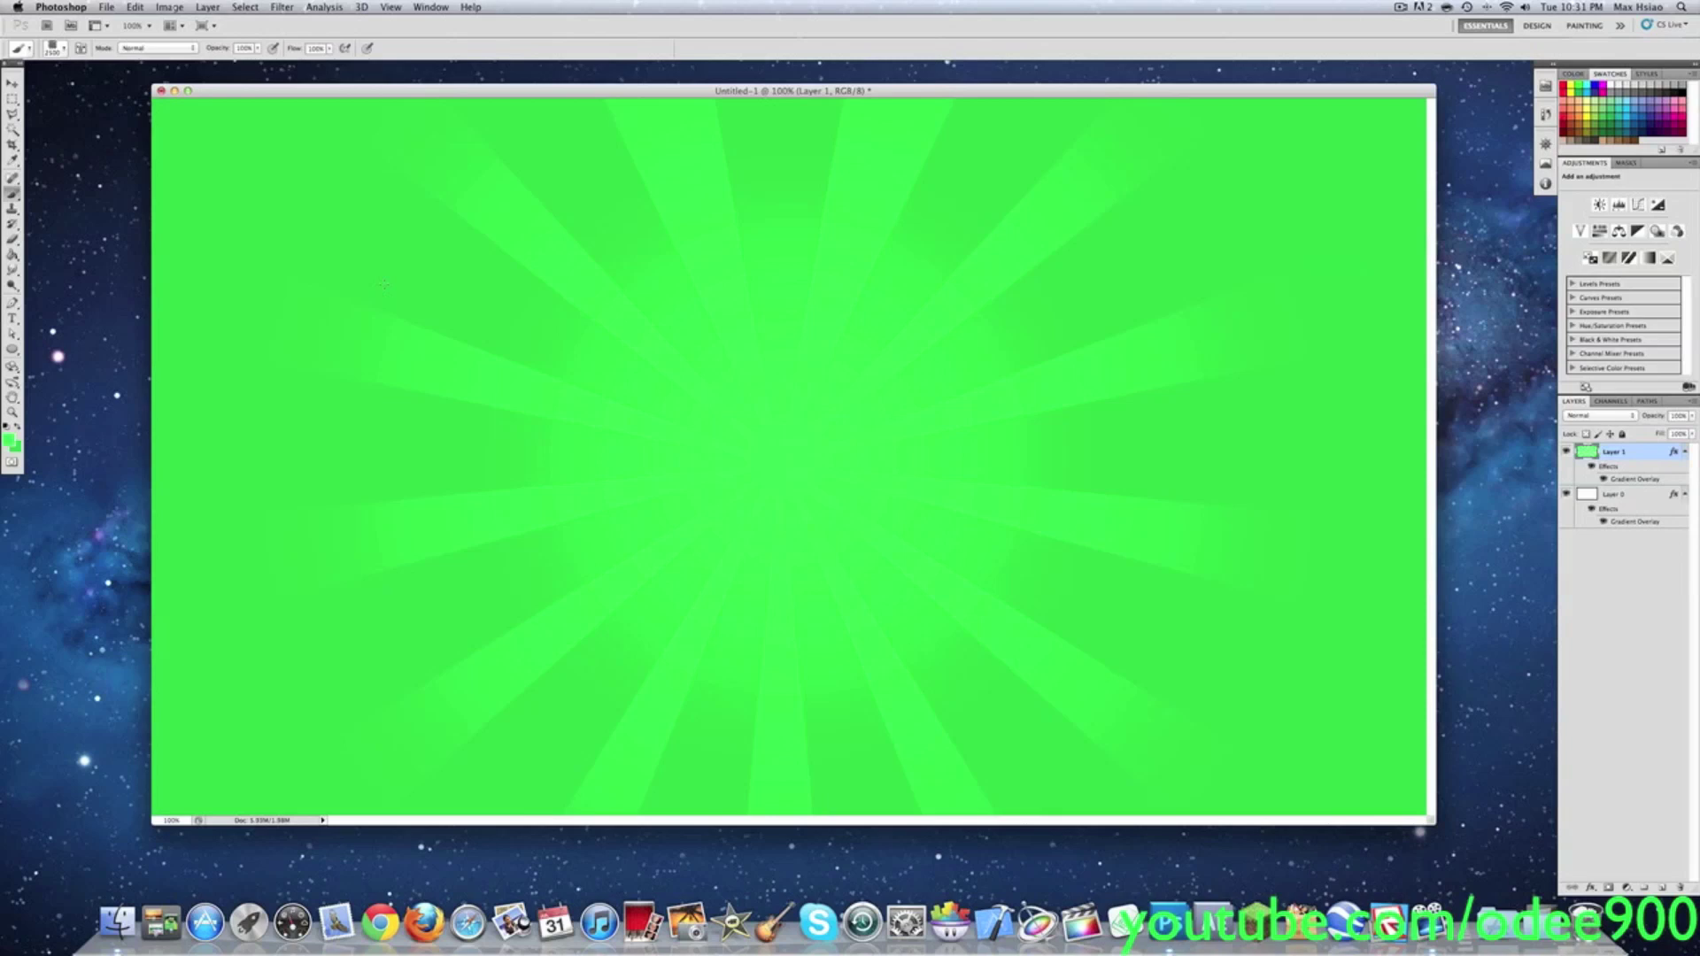
Step: Select the Type tool with BlairMdITC TT and draw a text box across the upper canvas
left_click(12, 318)
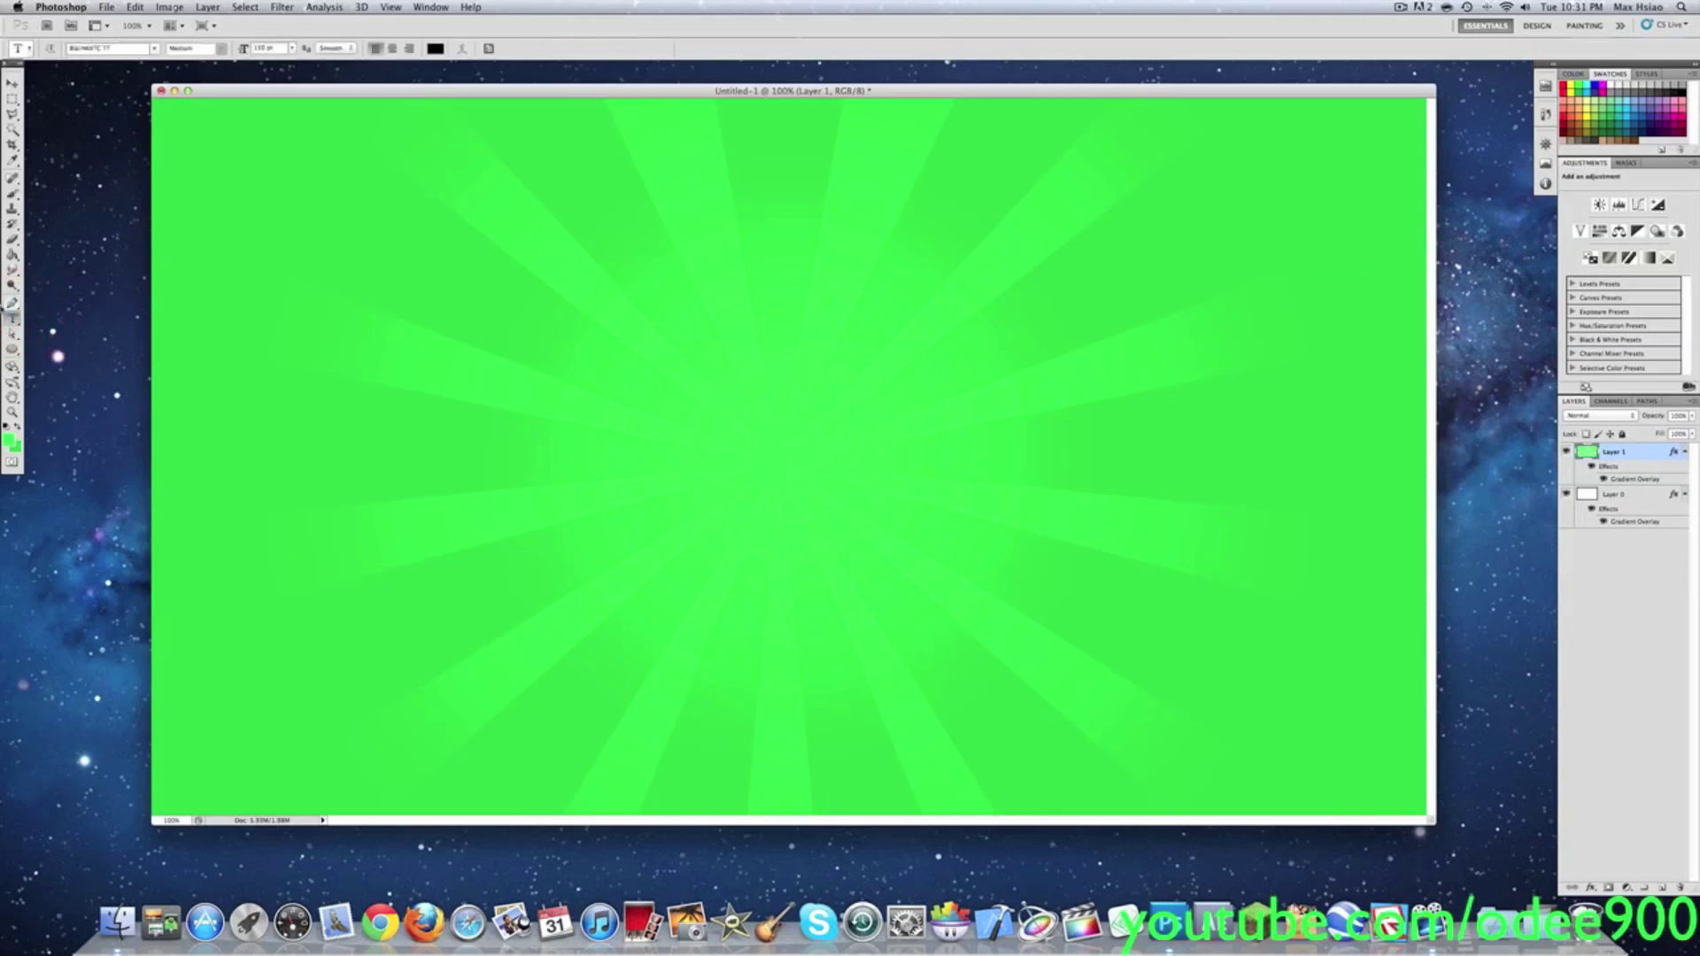
left_click(154, 49)
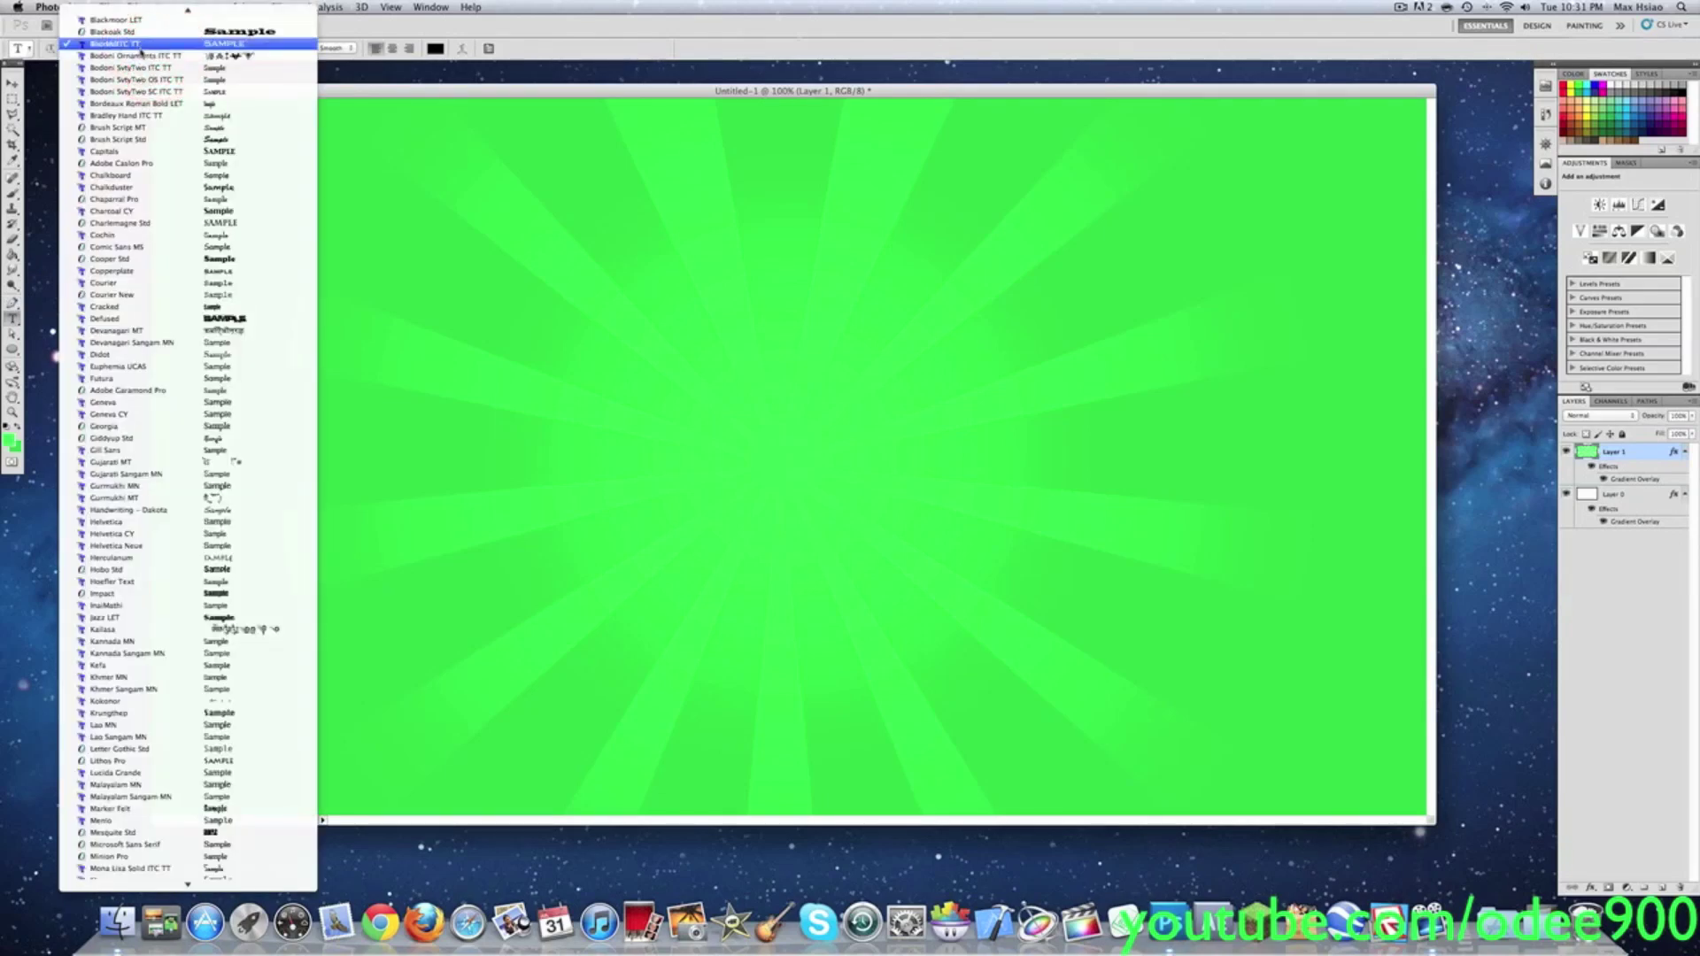
left_click(148, 45)
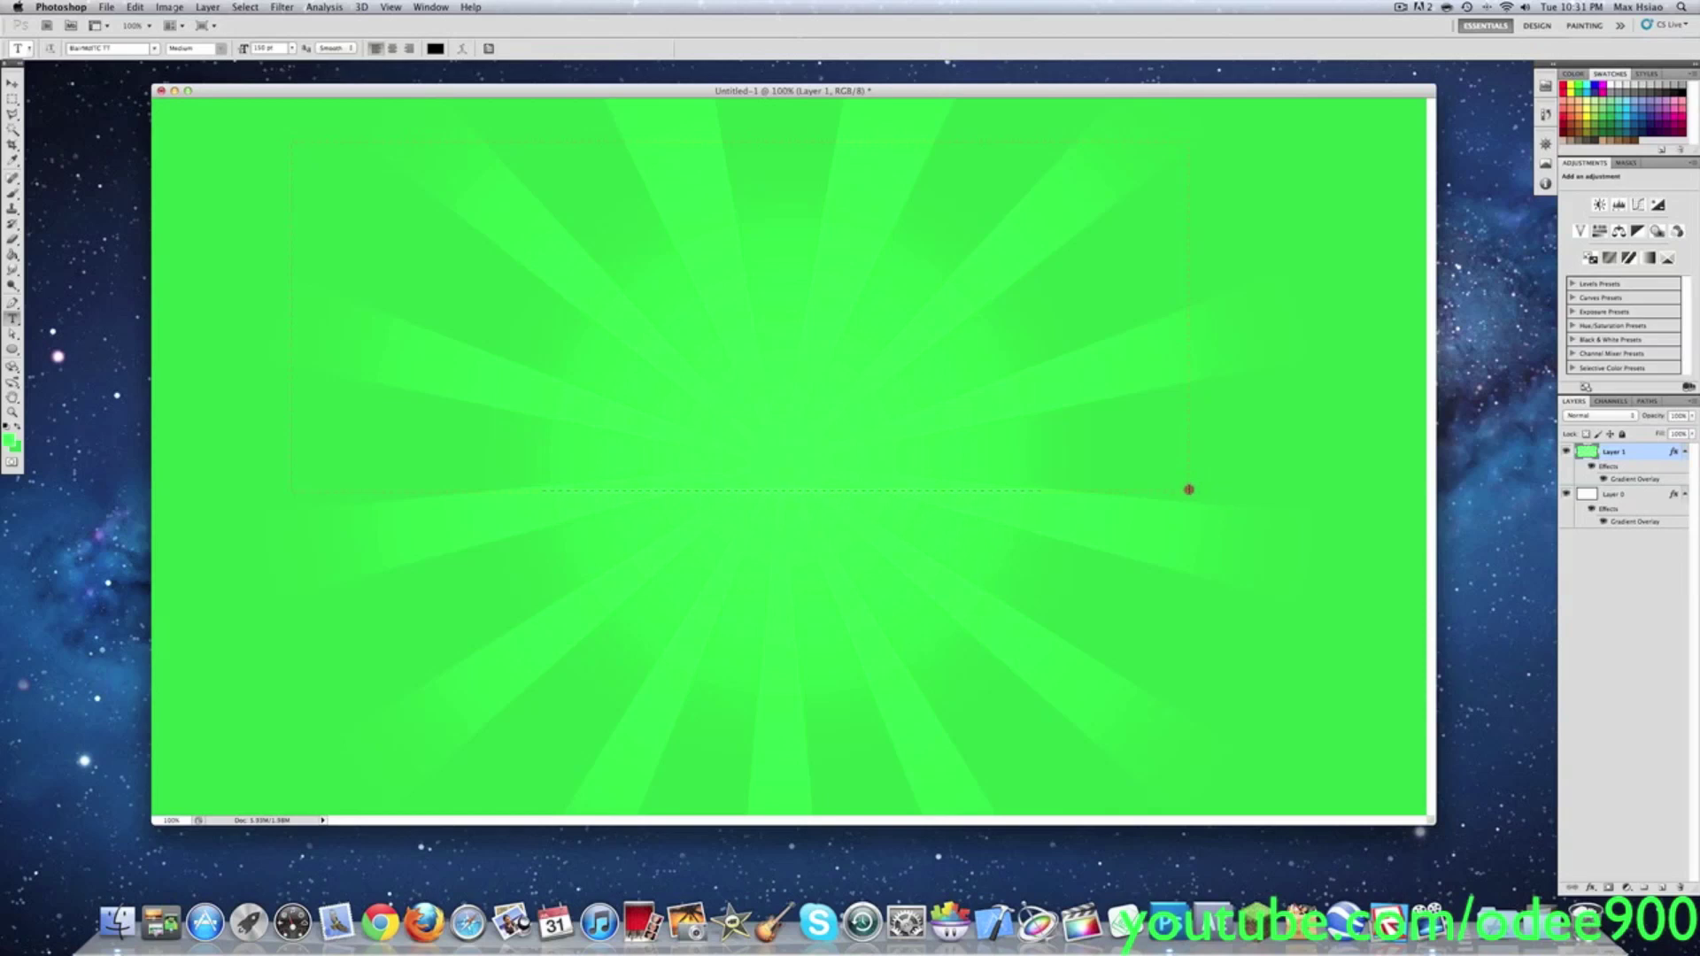
left_click_drag(289, 140, 1191, 420)
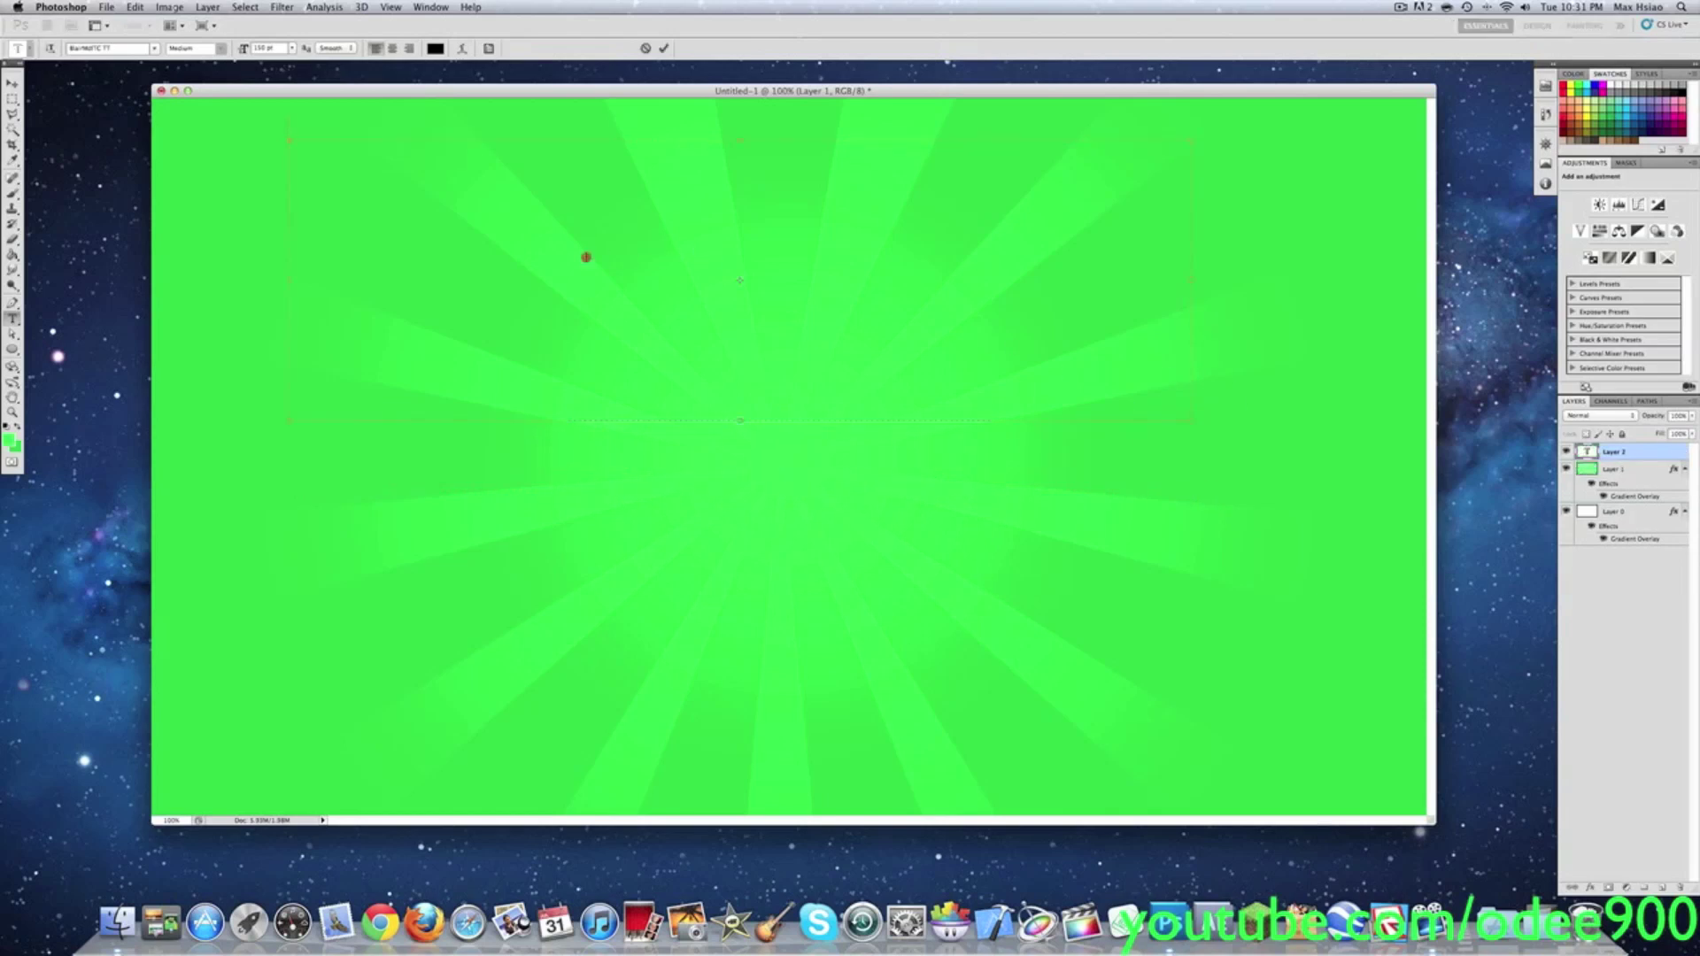
Step: Set the title font size to 200 pt
type("sa")
key("BackSpace")
key("BackSpace")
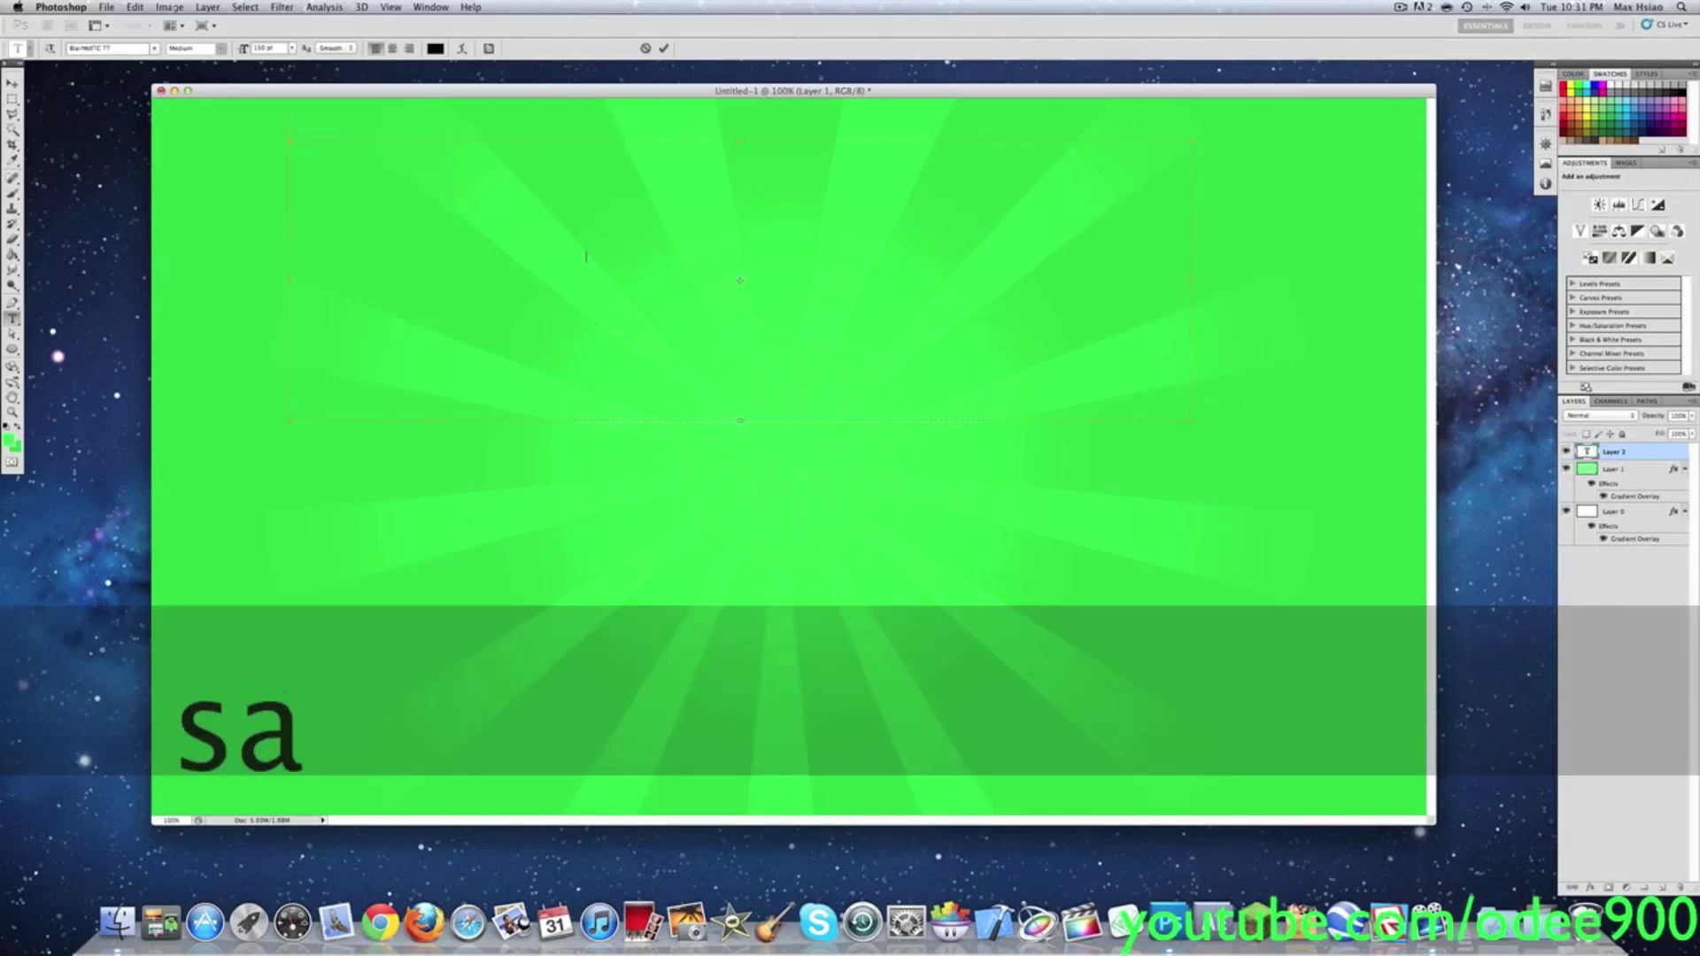
left_click(285, 47)
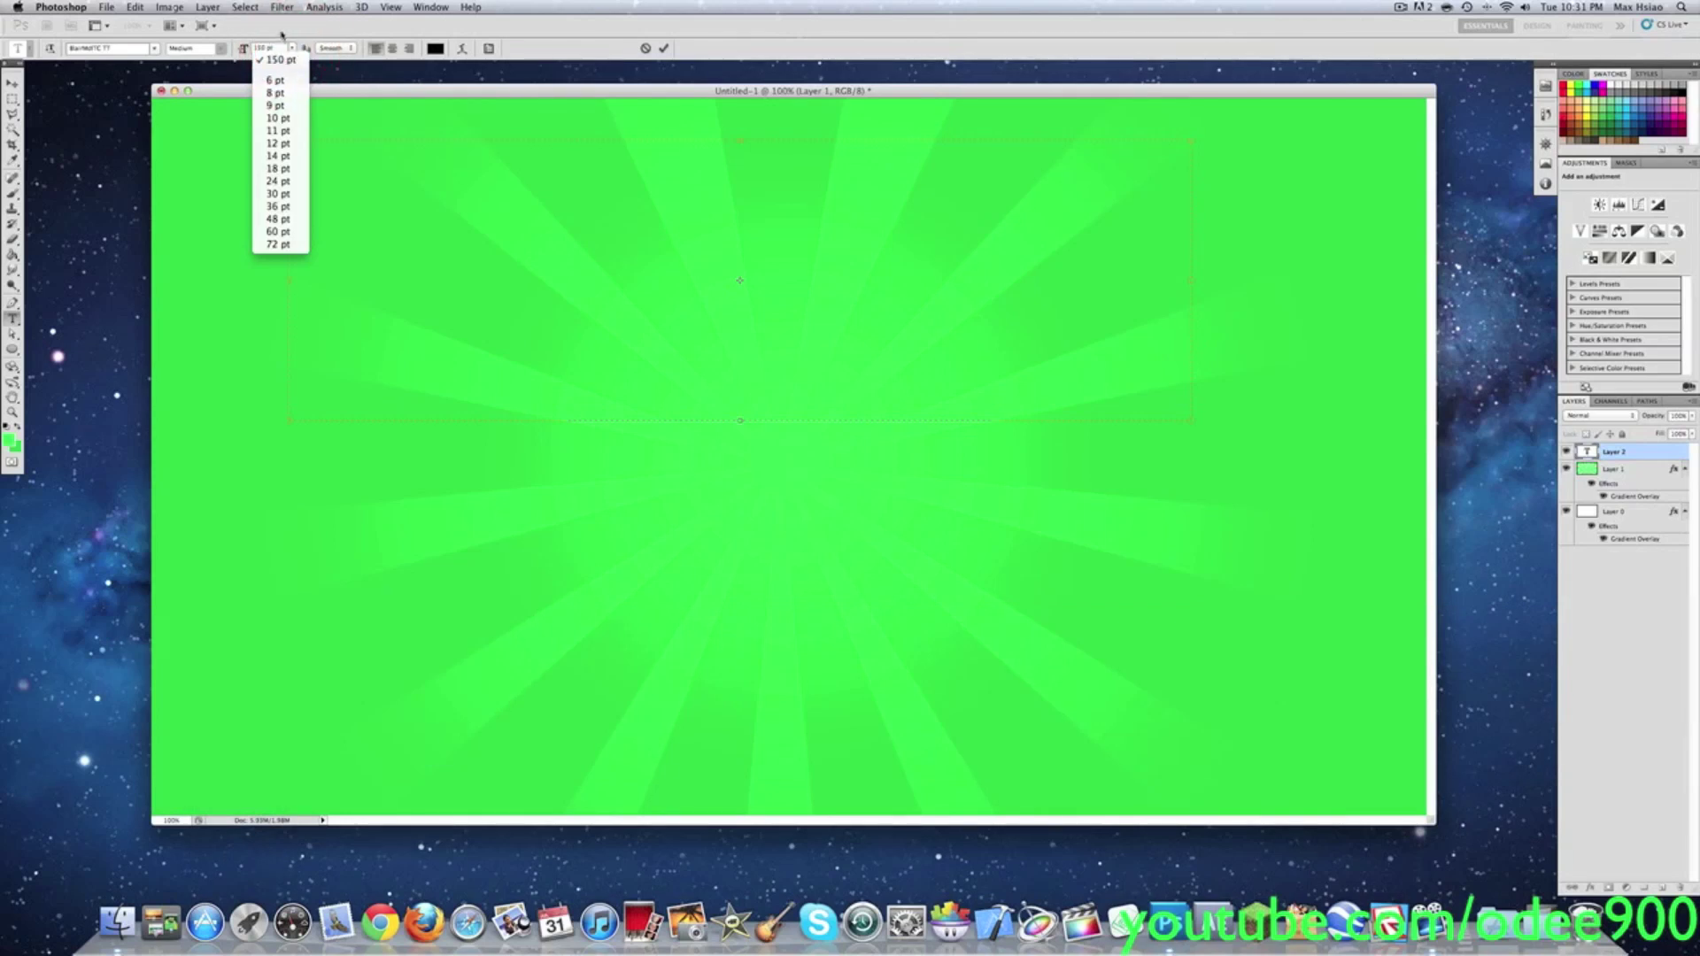
left_click(283, 46)
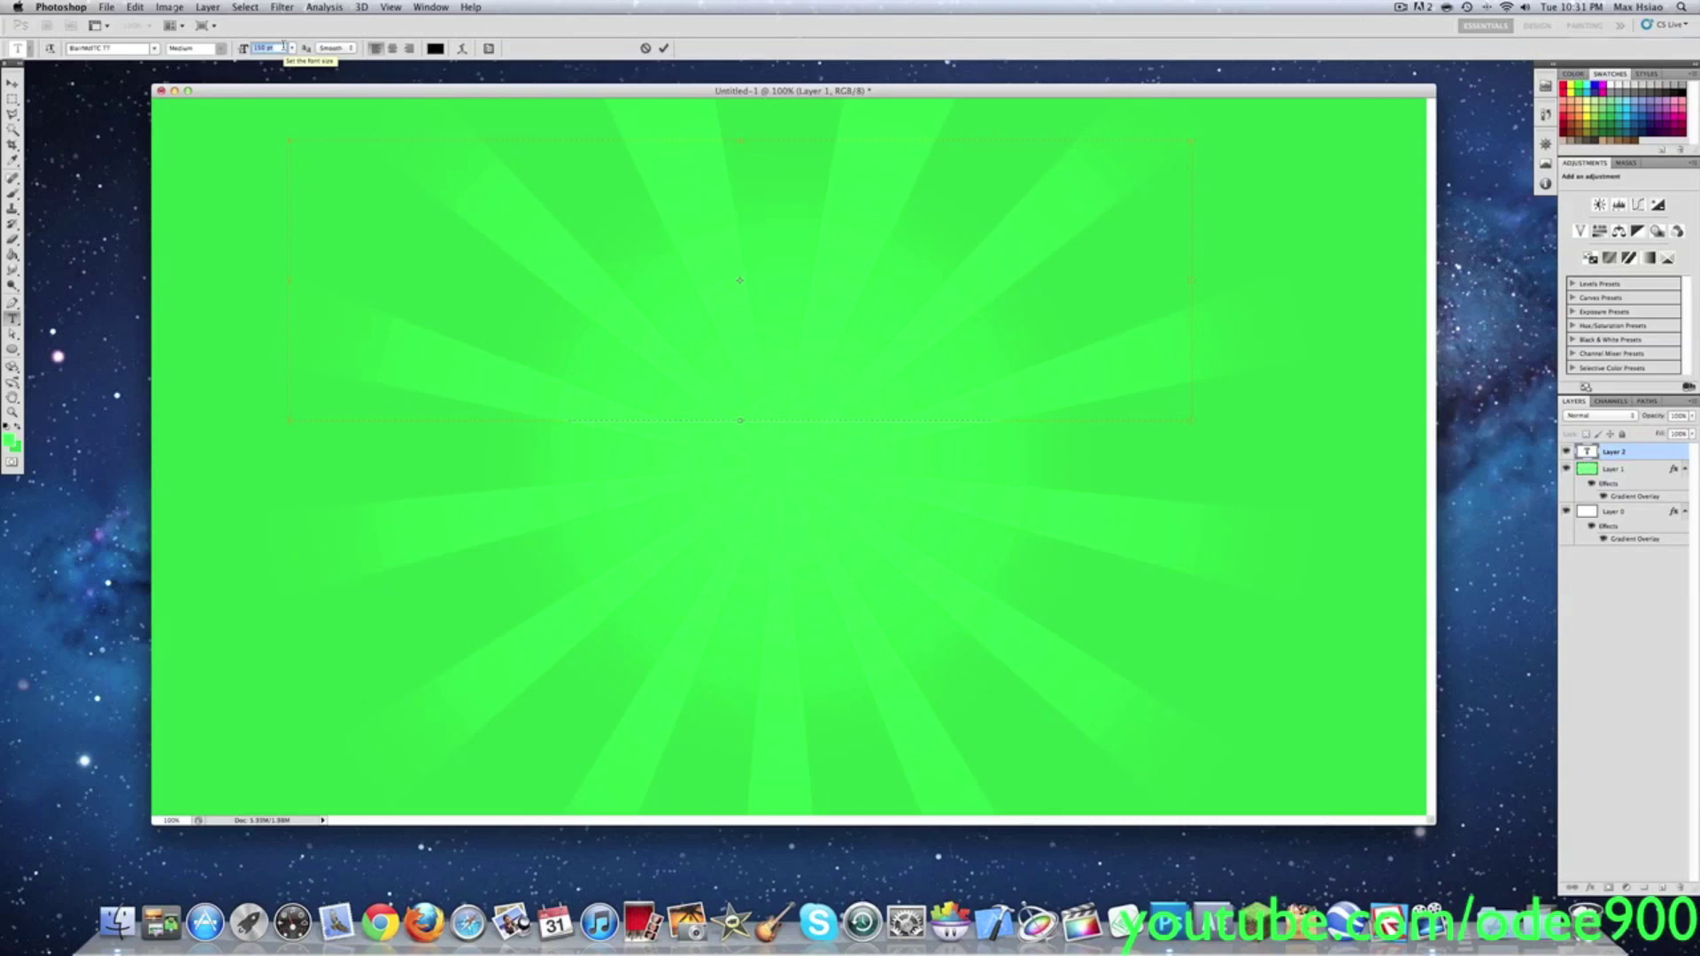
type("400")
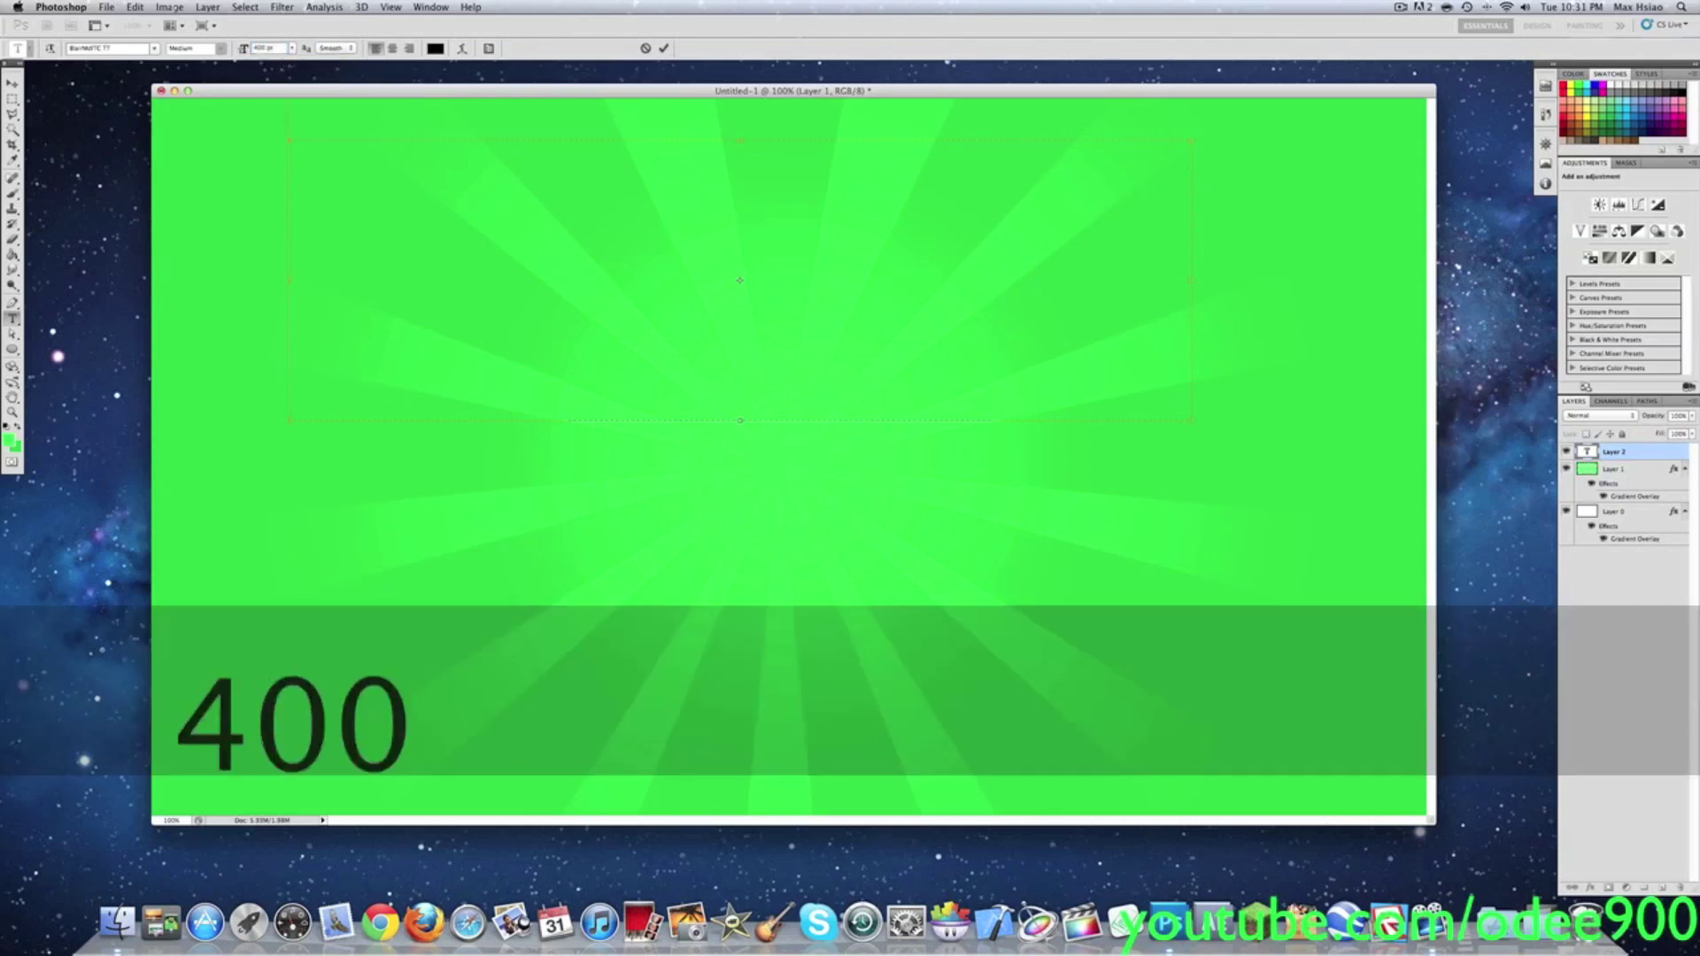
type("s")
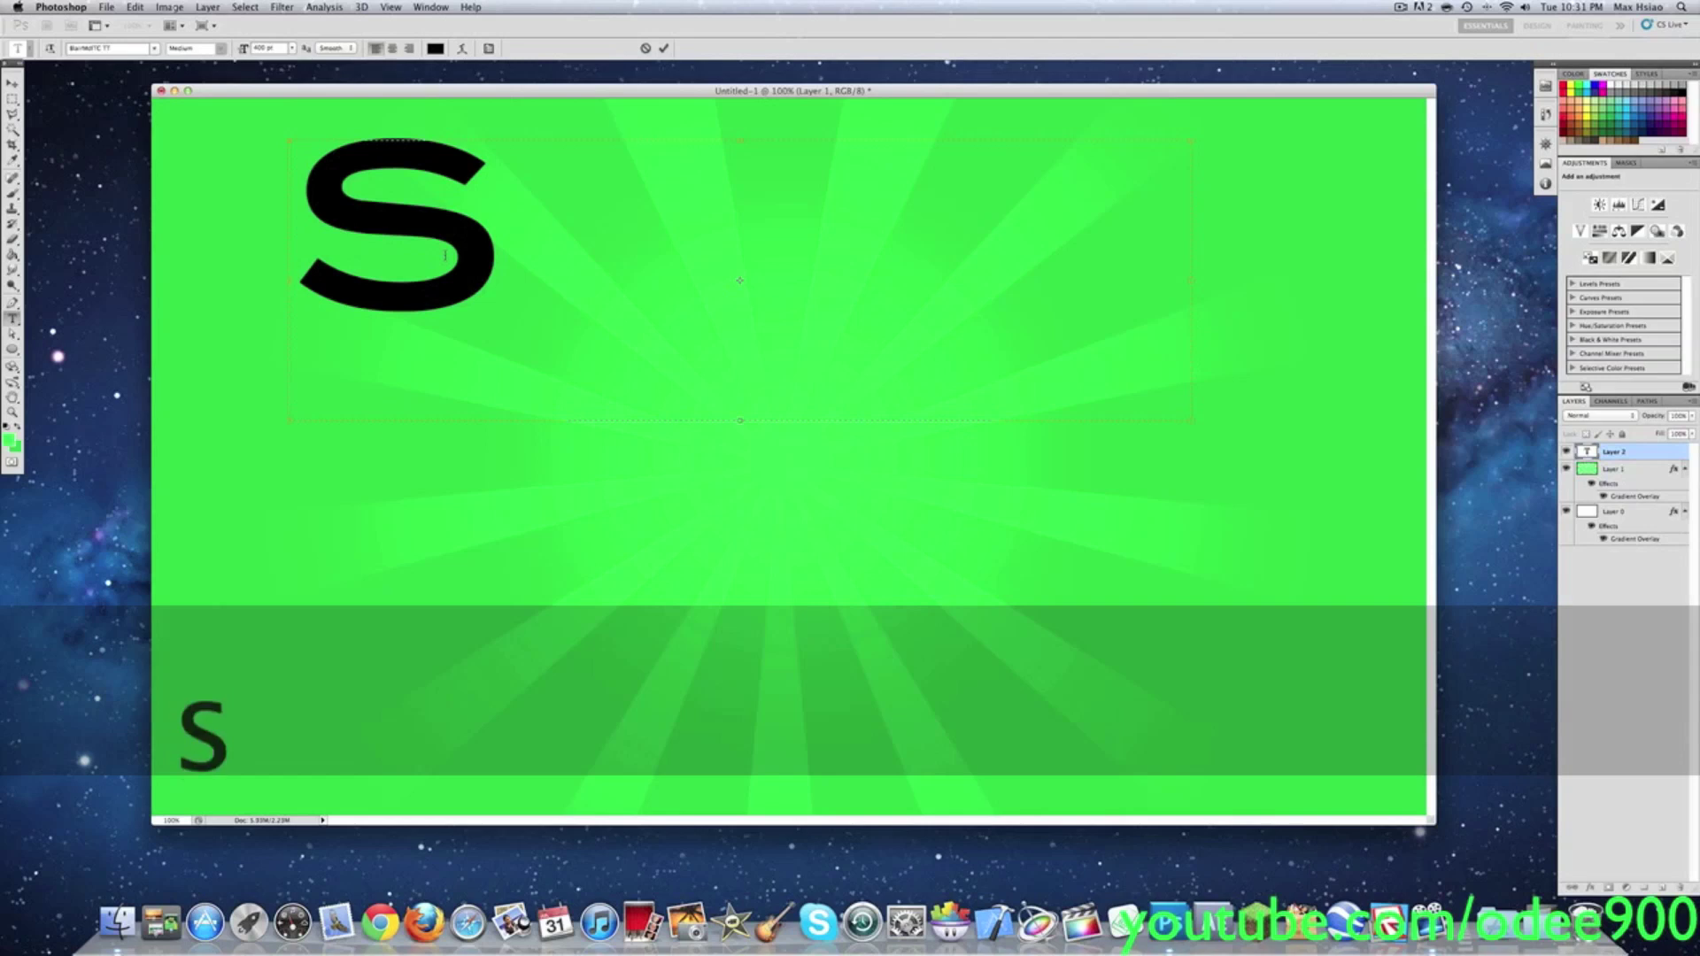
key("BackSpace")
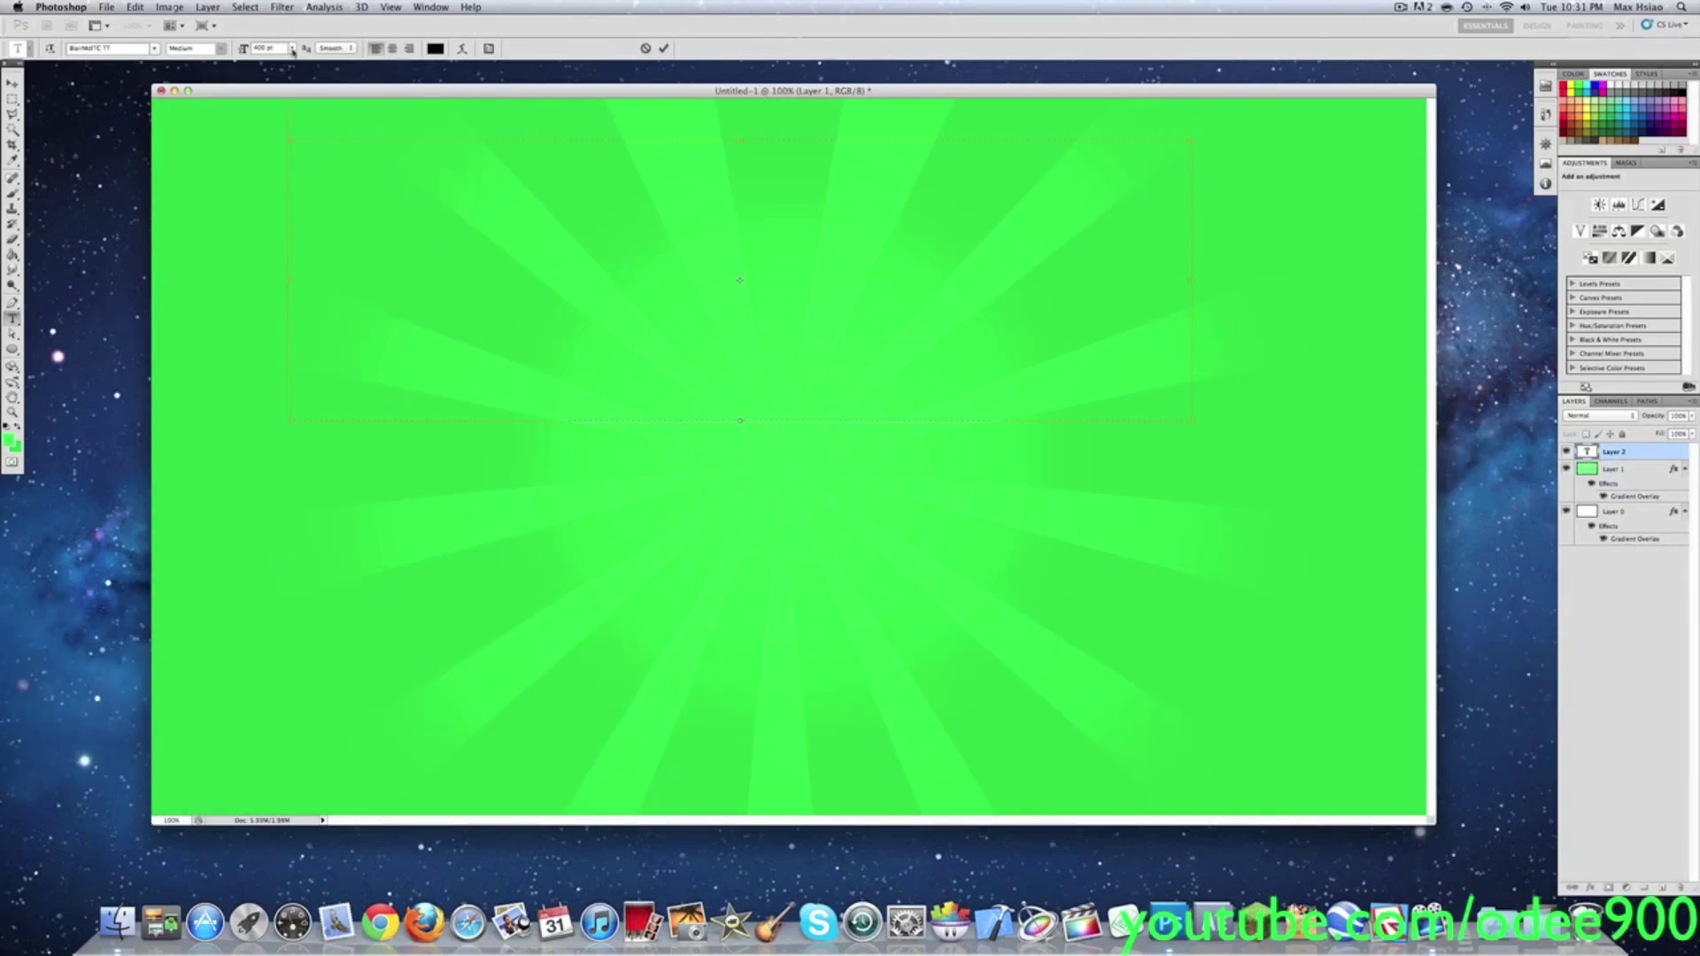
left_click(292, 50)
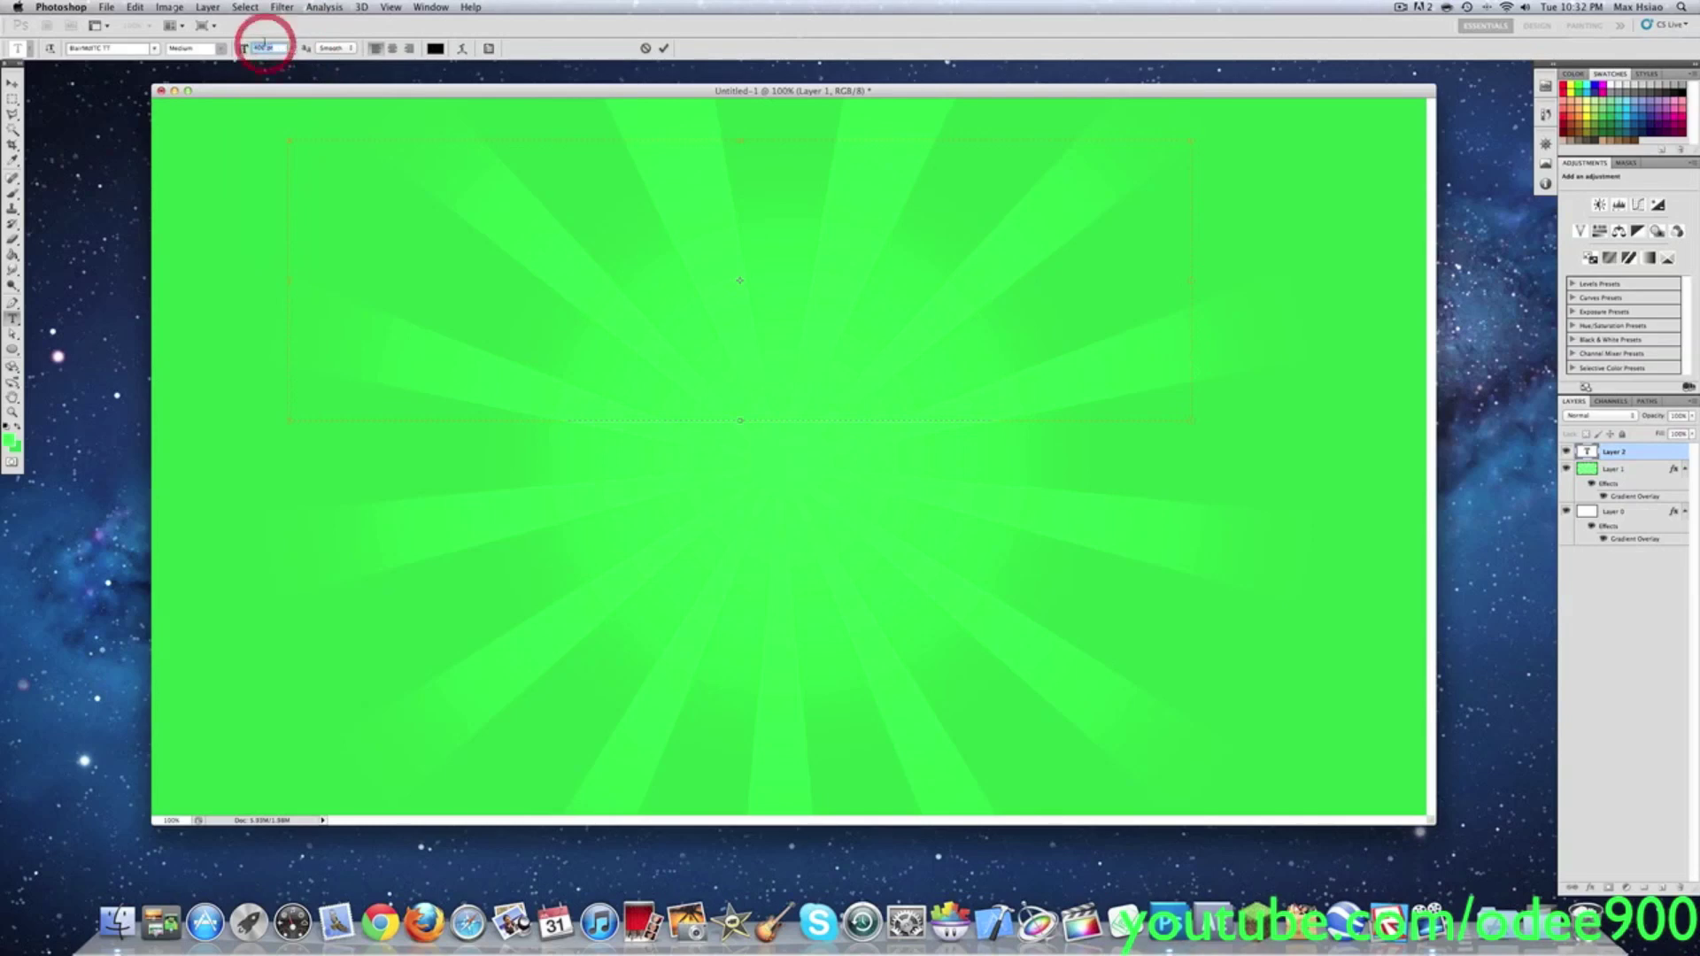
type("200")
Step: Type the two-line title 'How to make a', commit it, and shift it toward the centre
left_click(424, 193)
type("1")
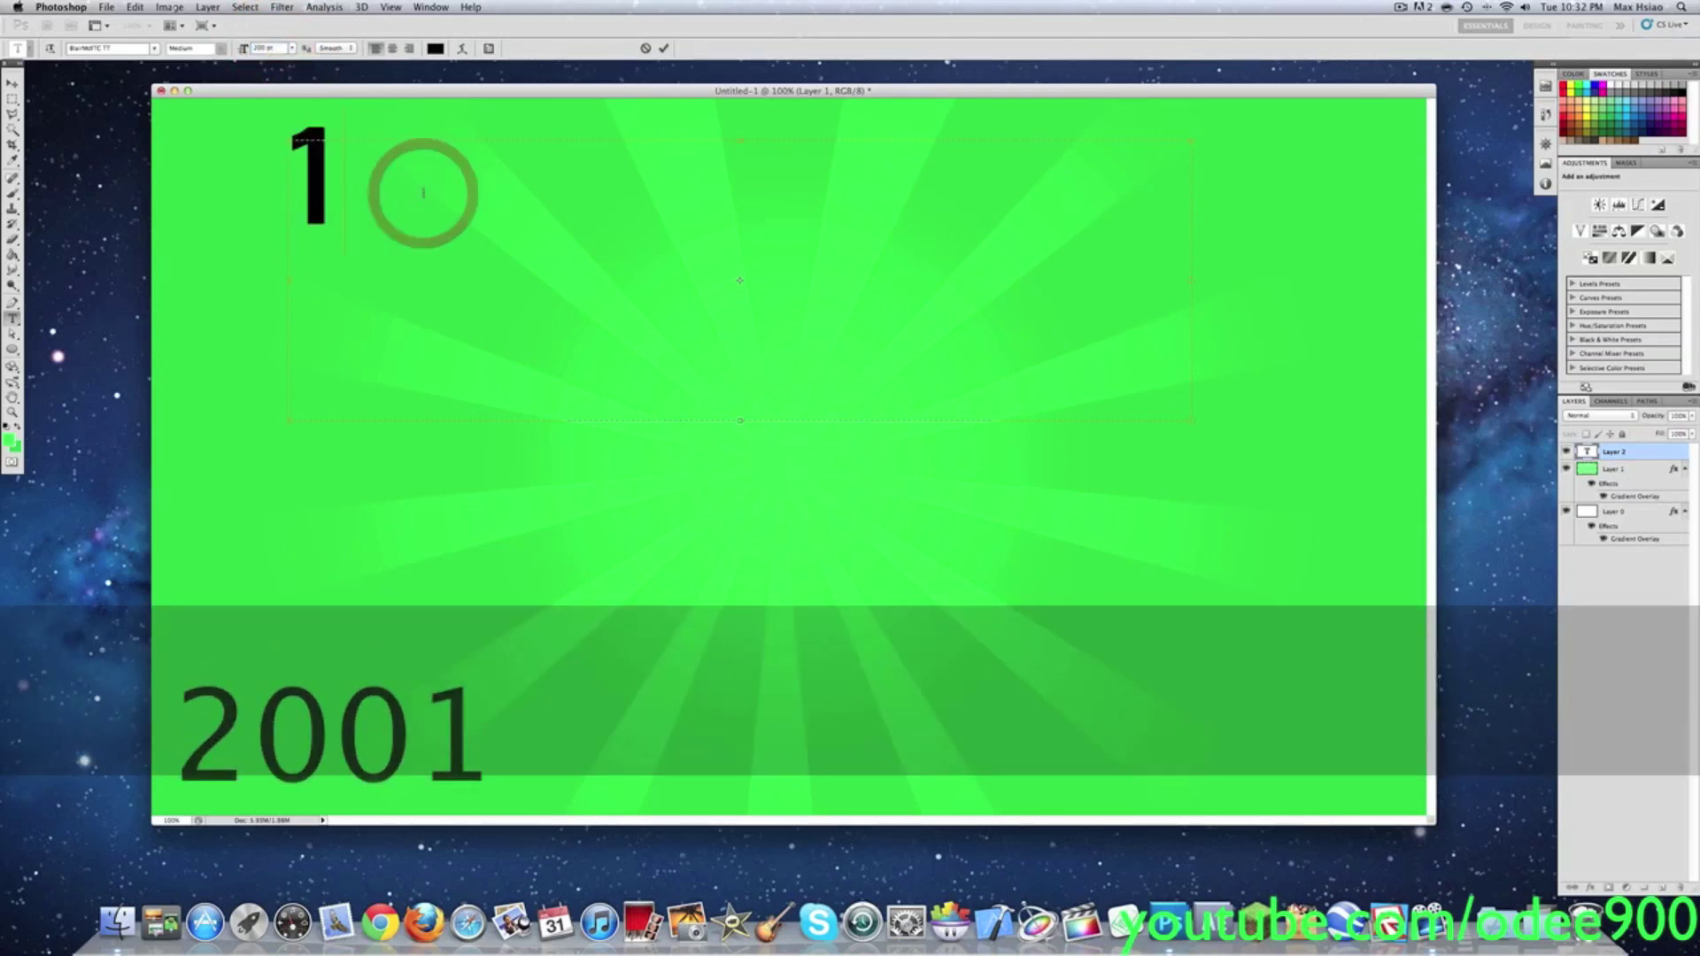
key("BackSpace")
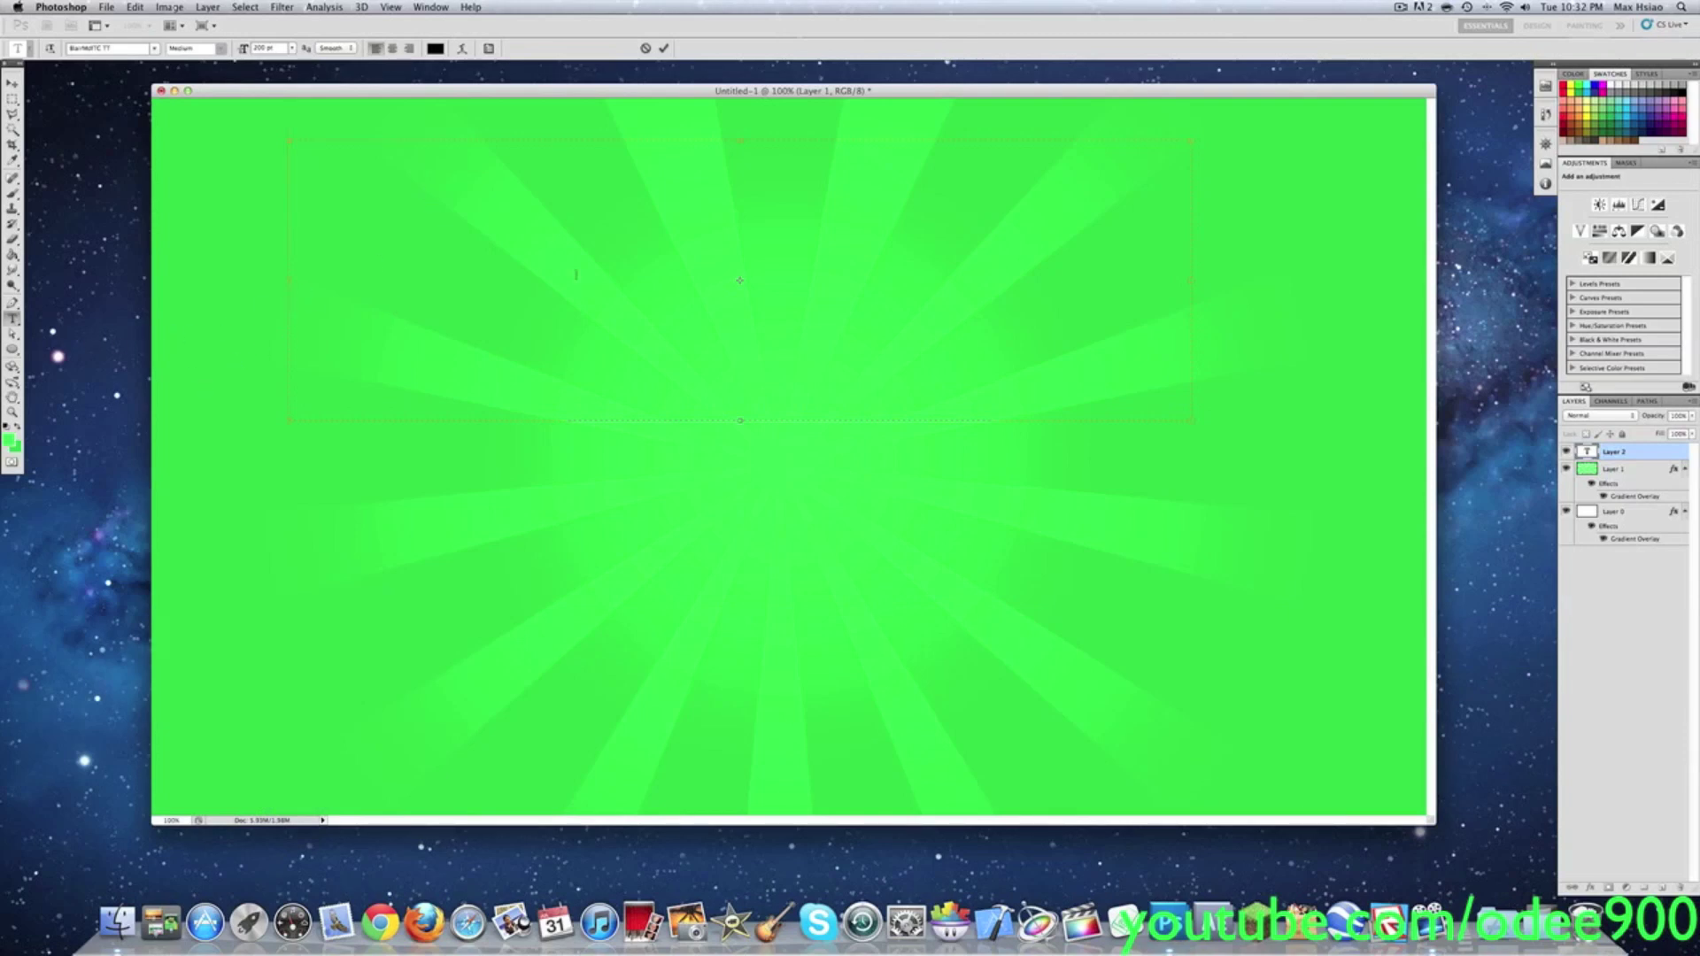
type("How to")
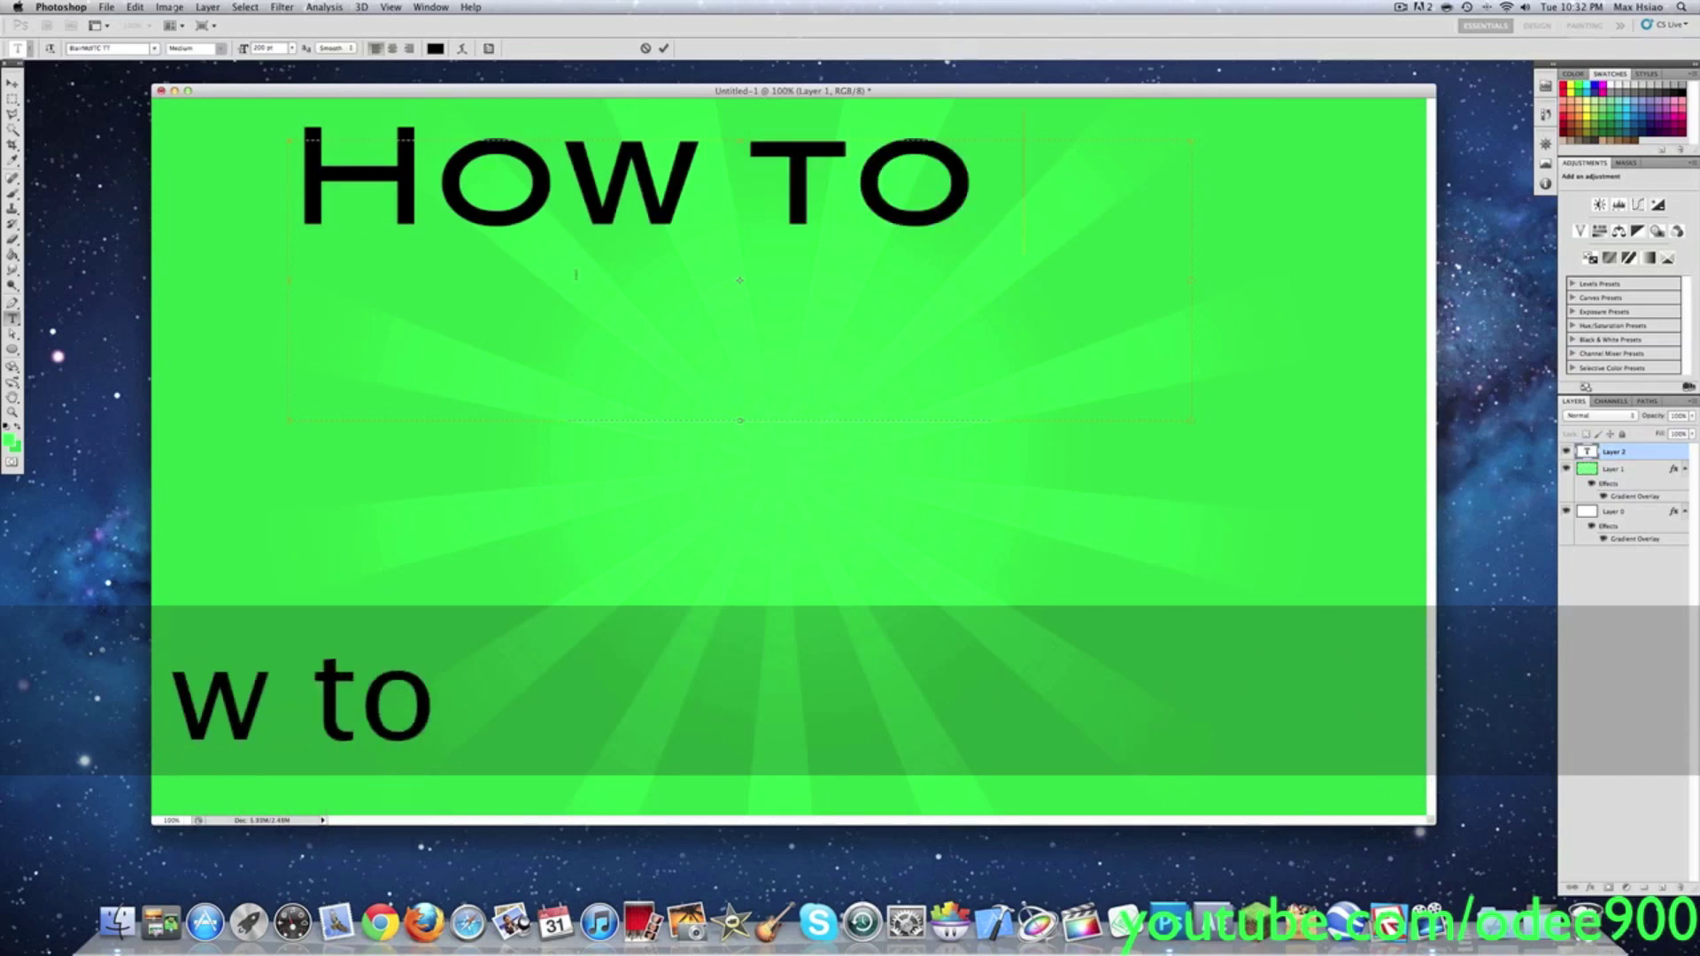
key("Return")
type("make")
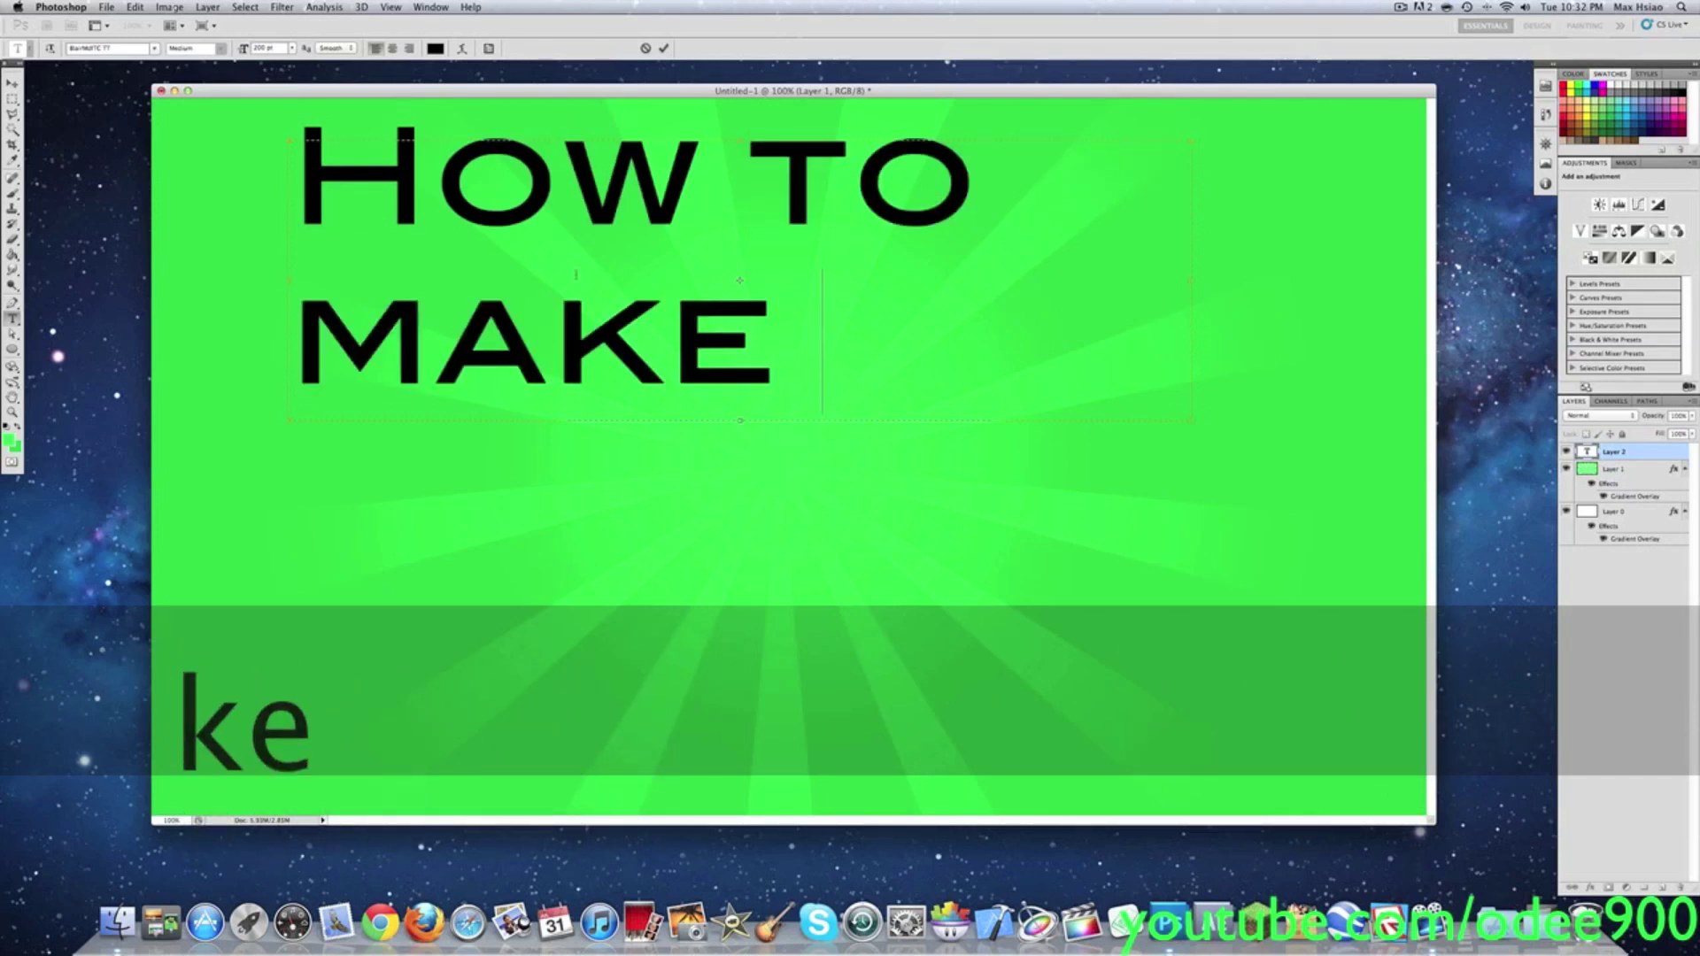
type(" a")
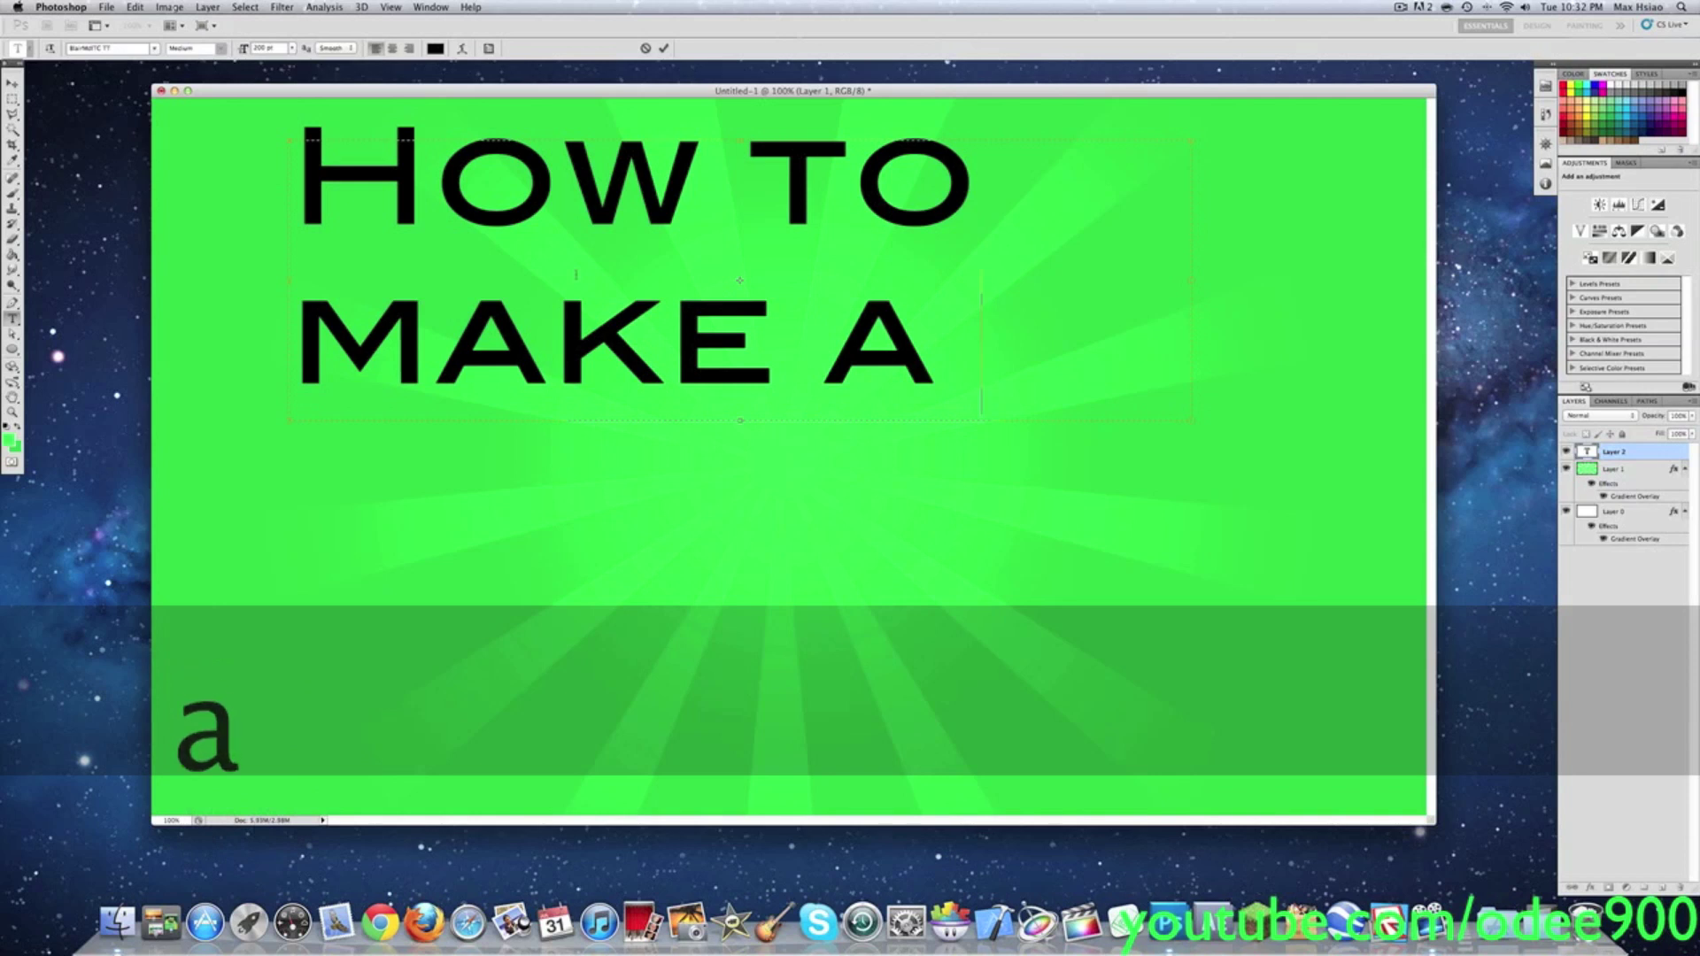
left_click(11, 82)
left_click_drag(571, 310, 721, 287)
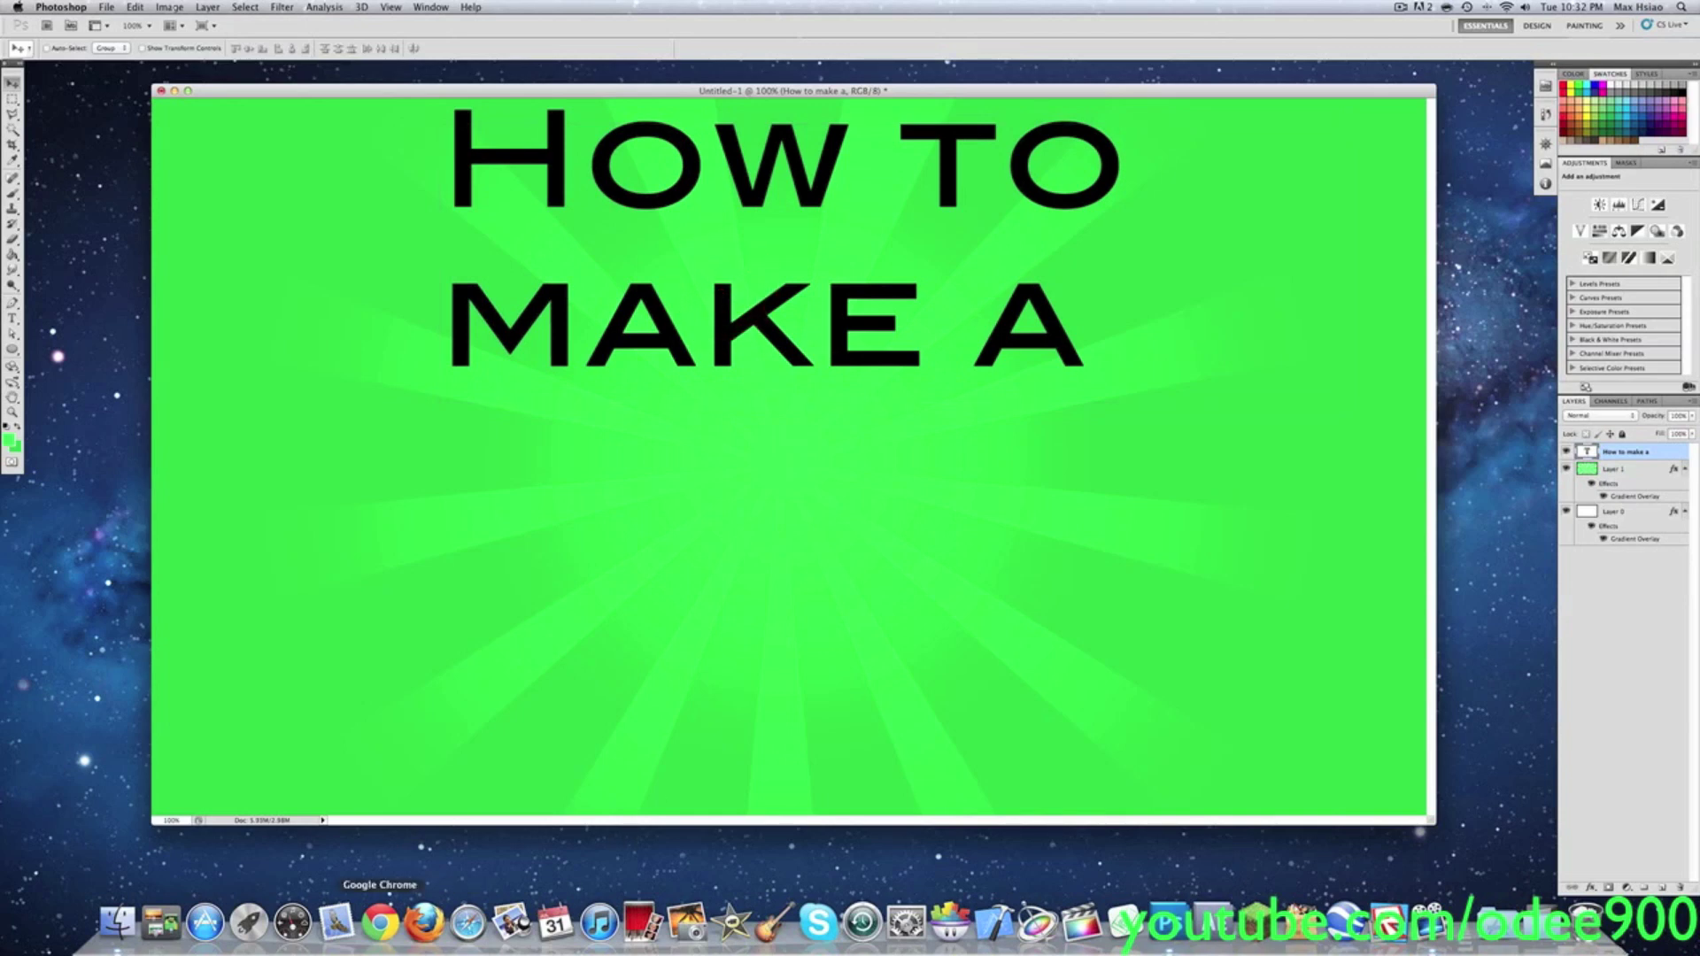
left_click(379, 944)
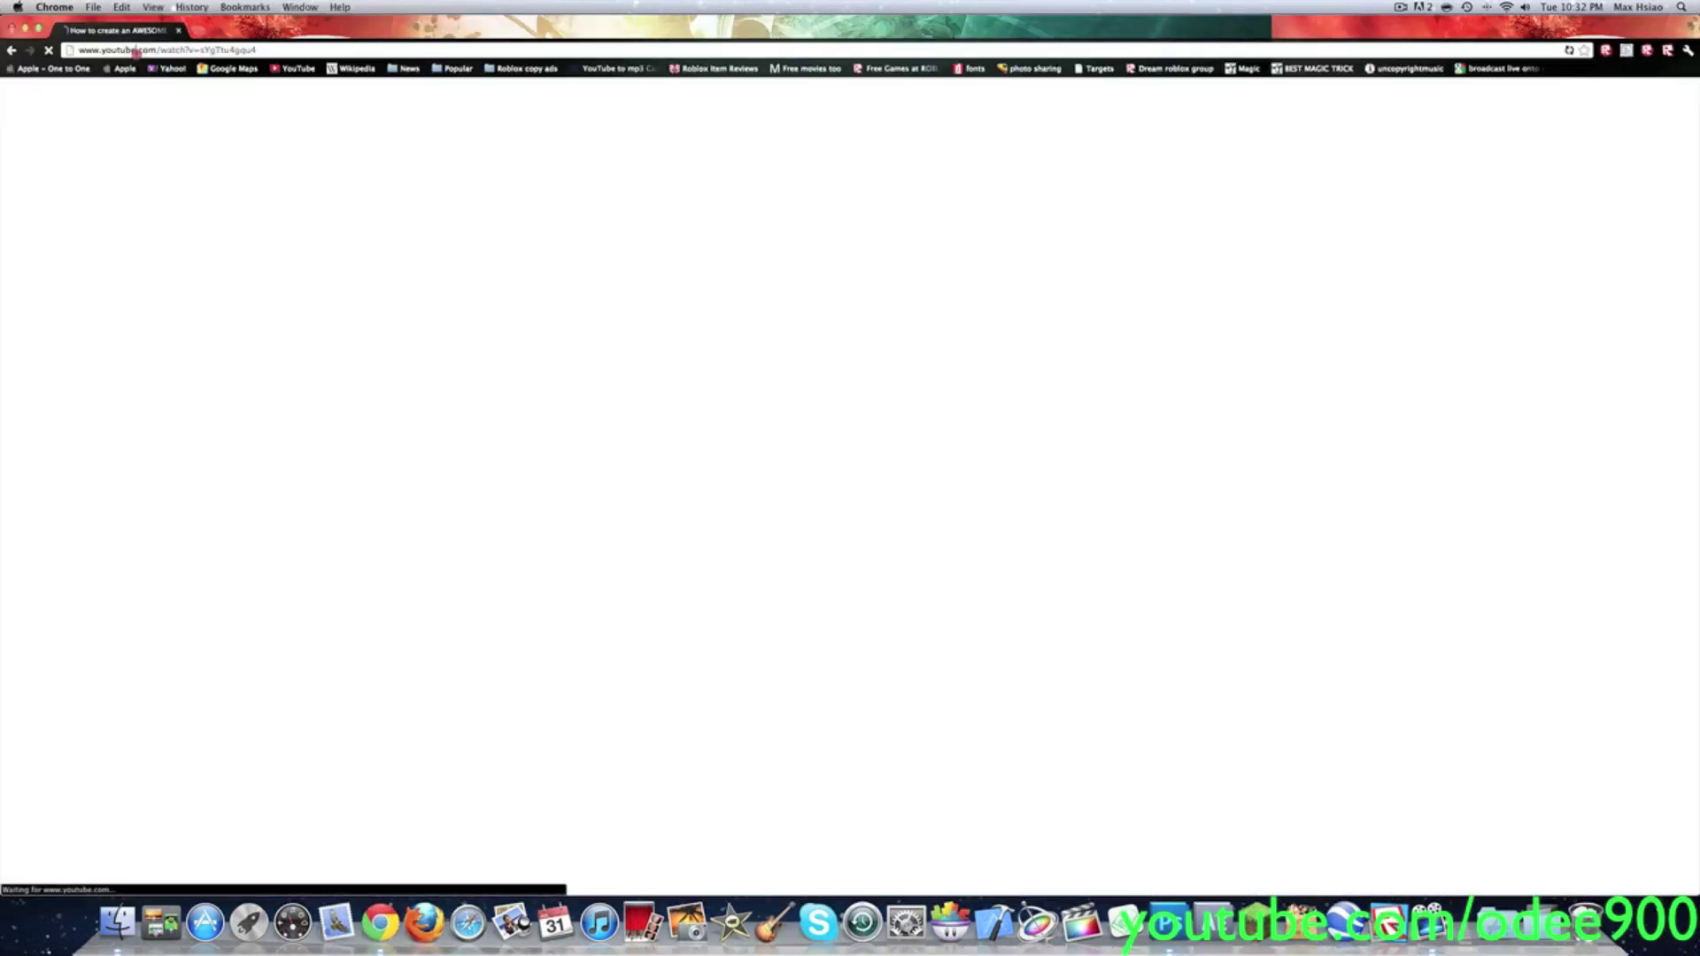
Step: Search Google Images for 'youtube'
left_click(133, 52)
type("ima")
key("Return")
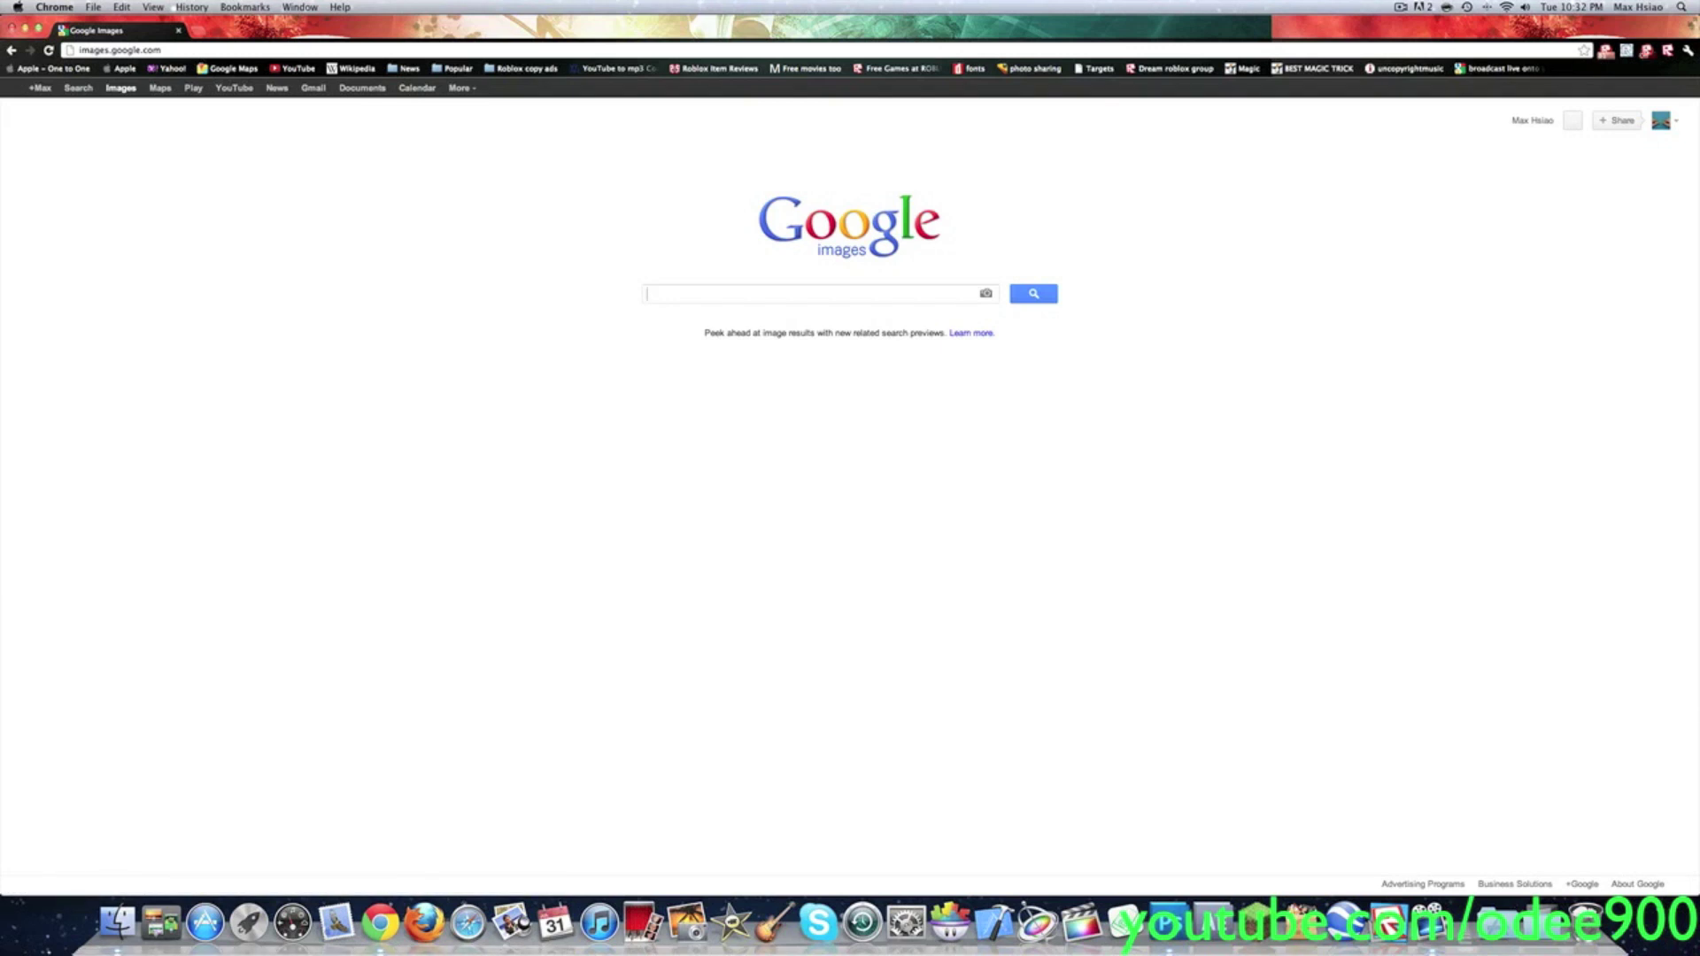
type("youtube")
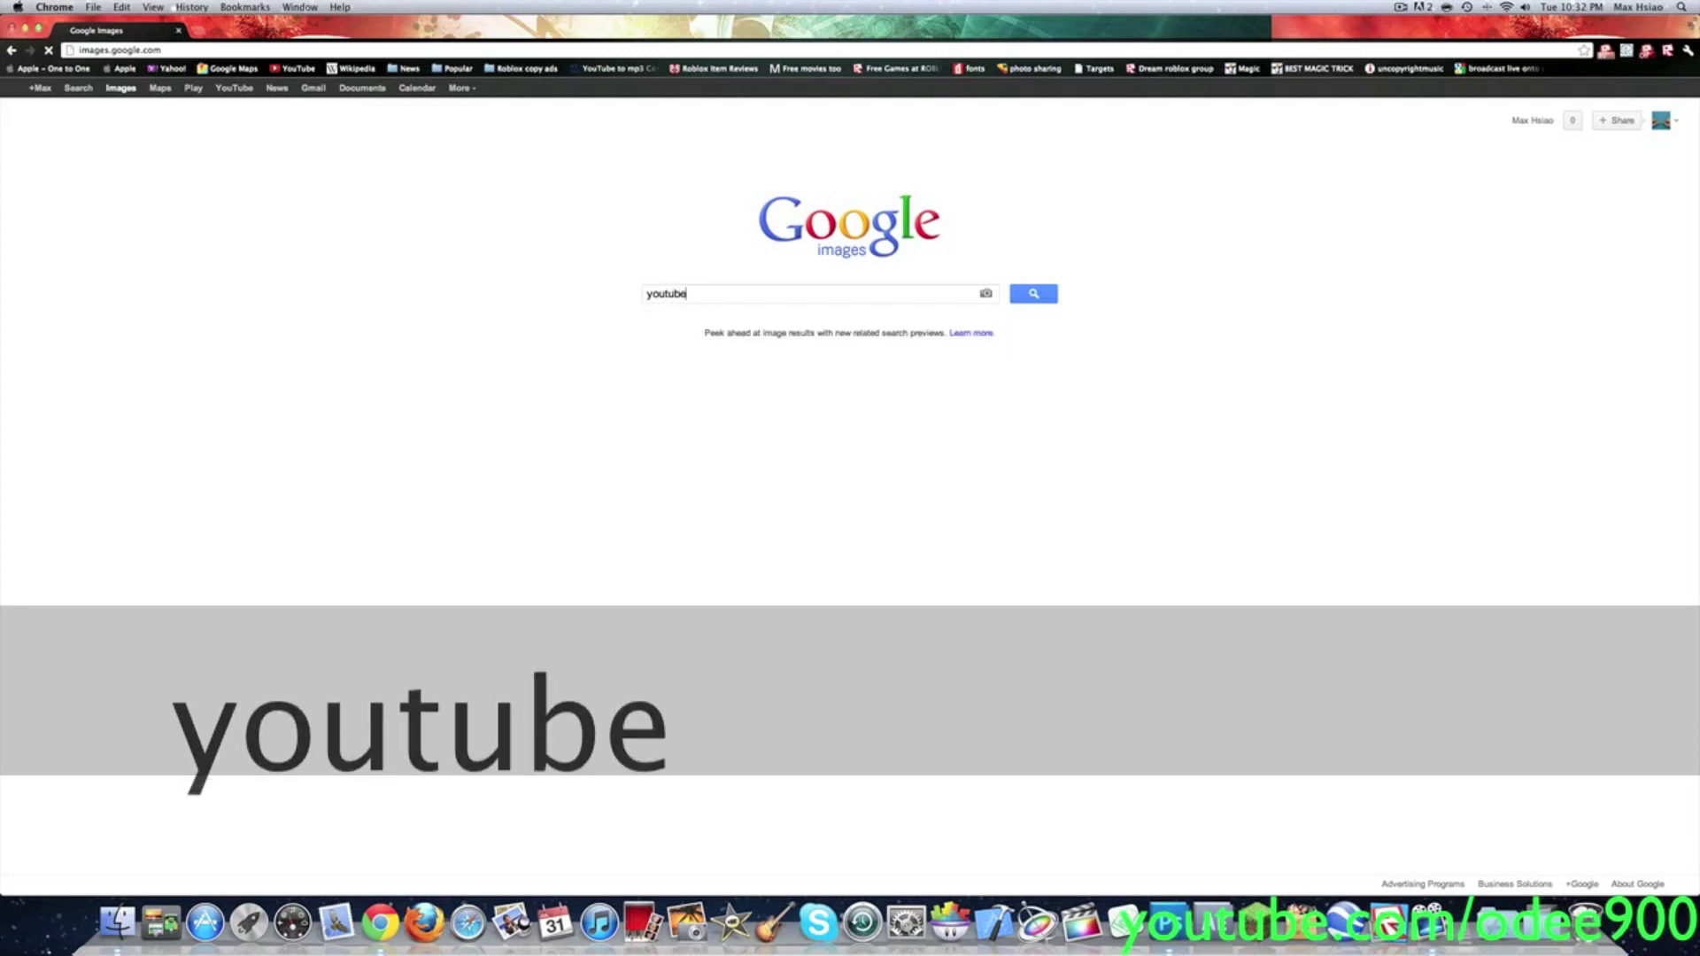
key("Return")
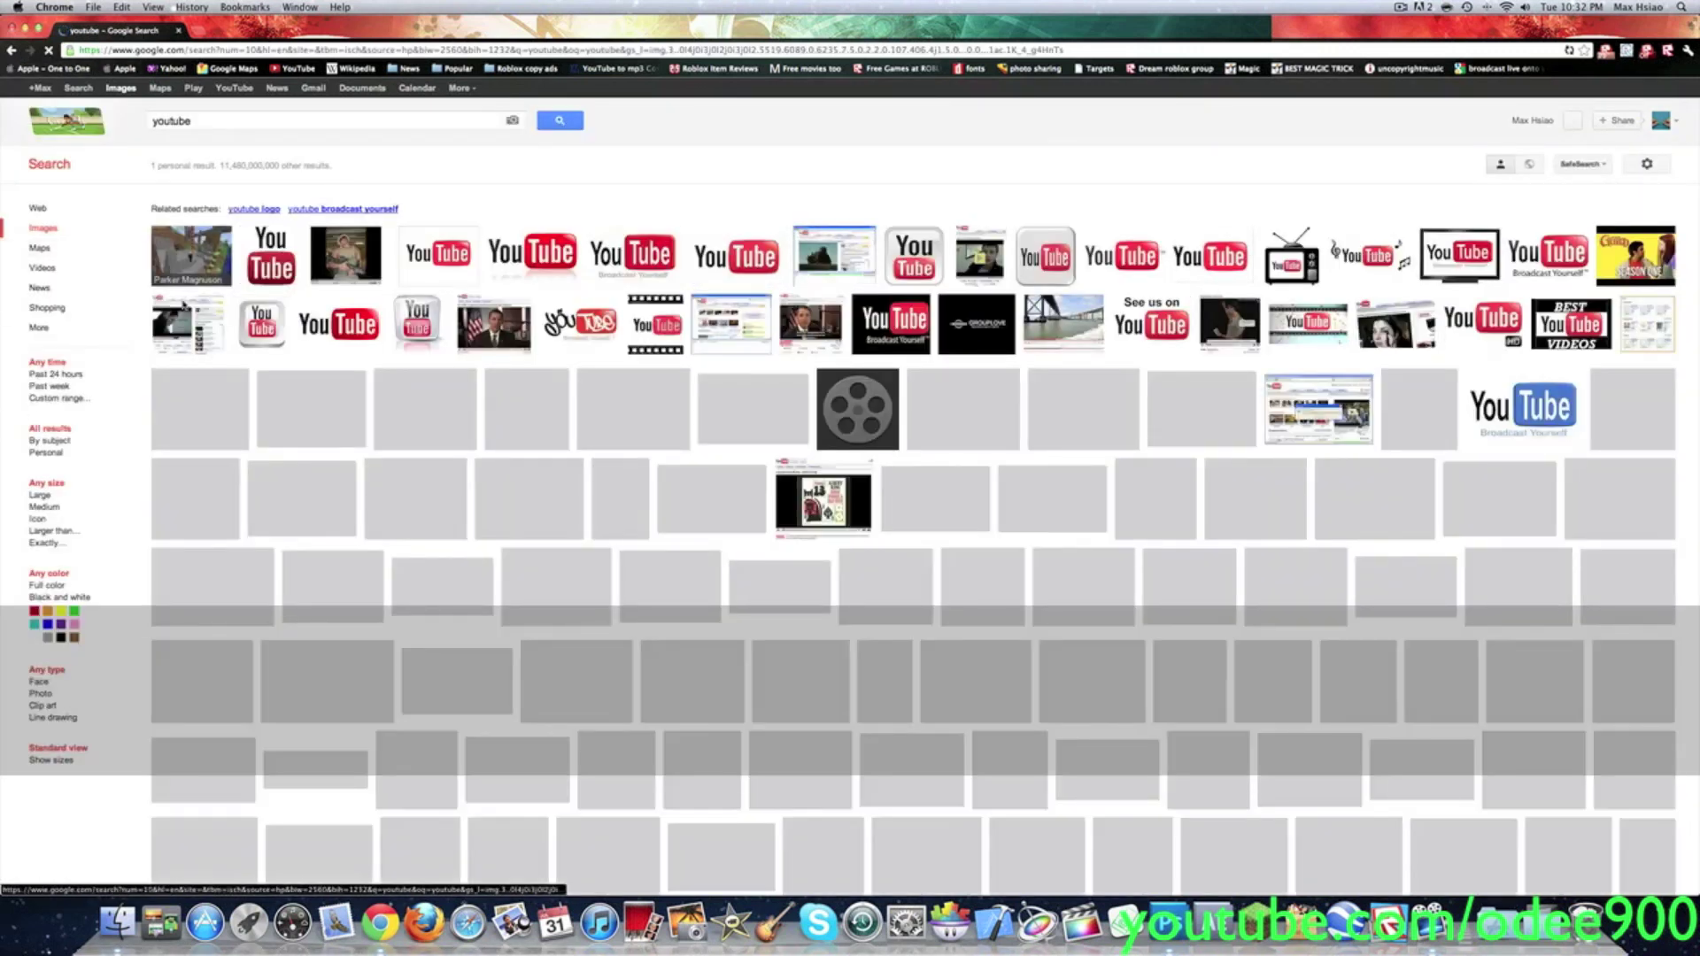
Step: Save the YouTube logo result to Downloads as youtube logo 05.png
mouse_move(228, 270)
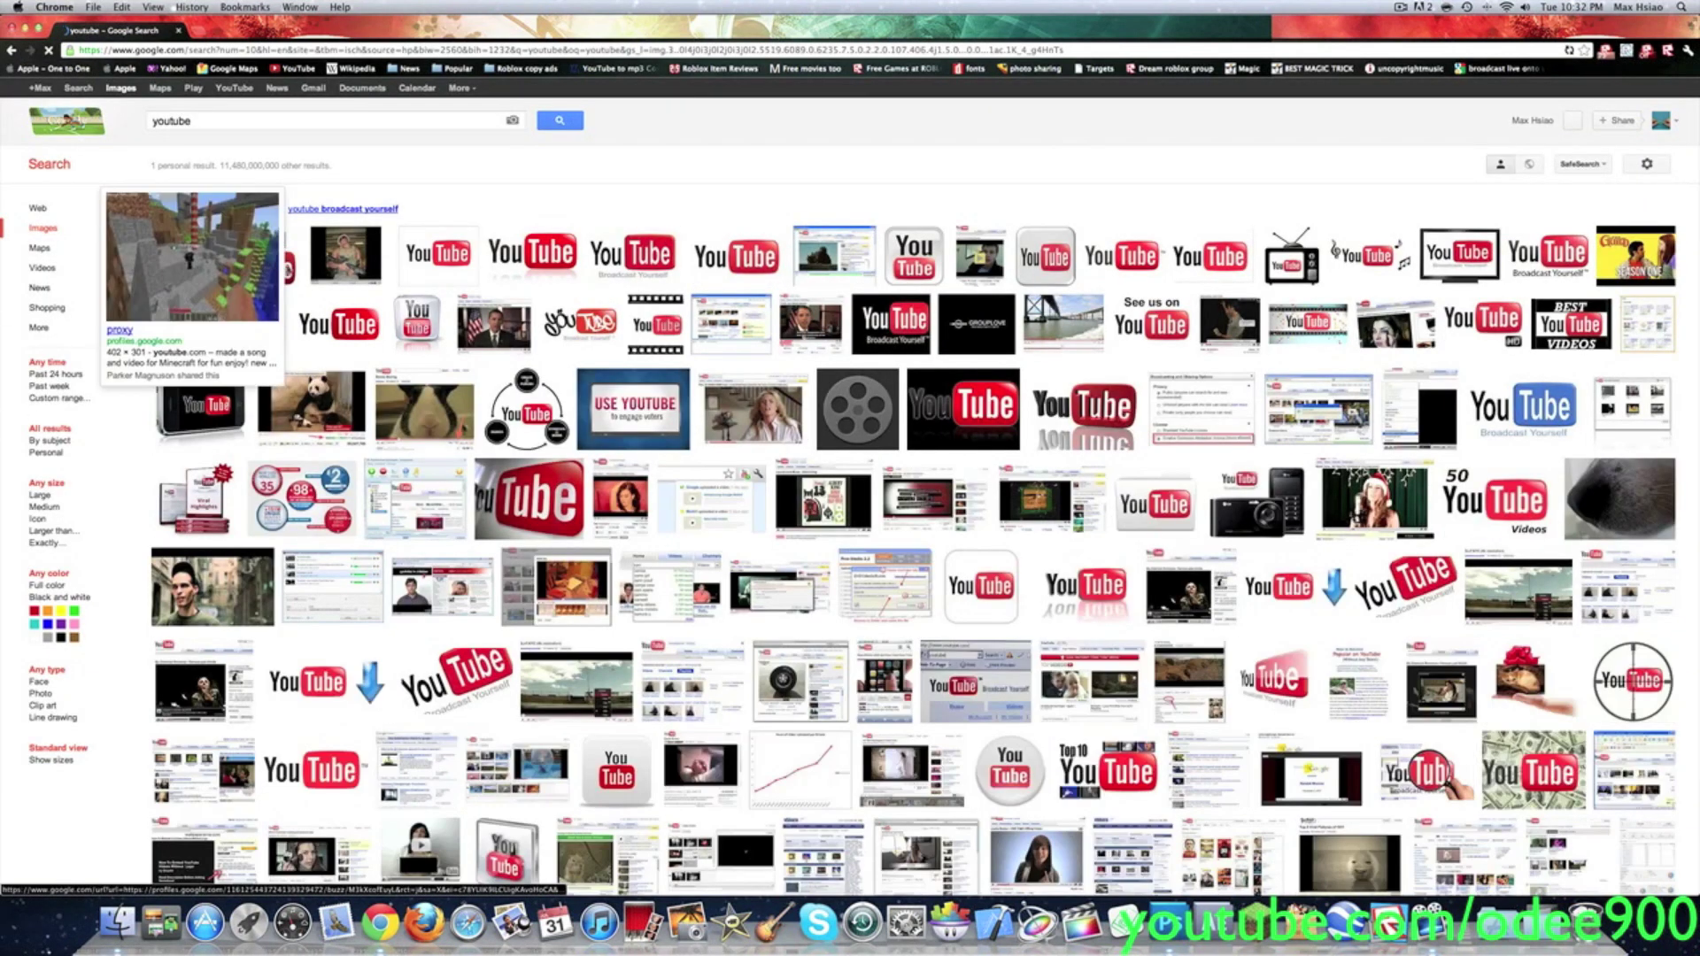
mouse_move(286, 277)
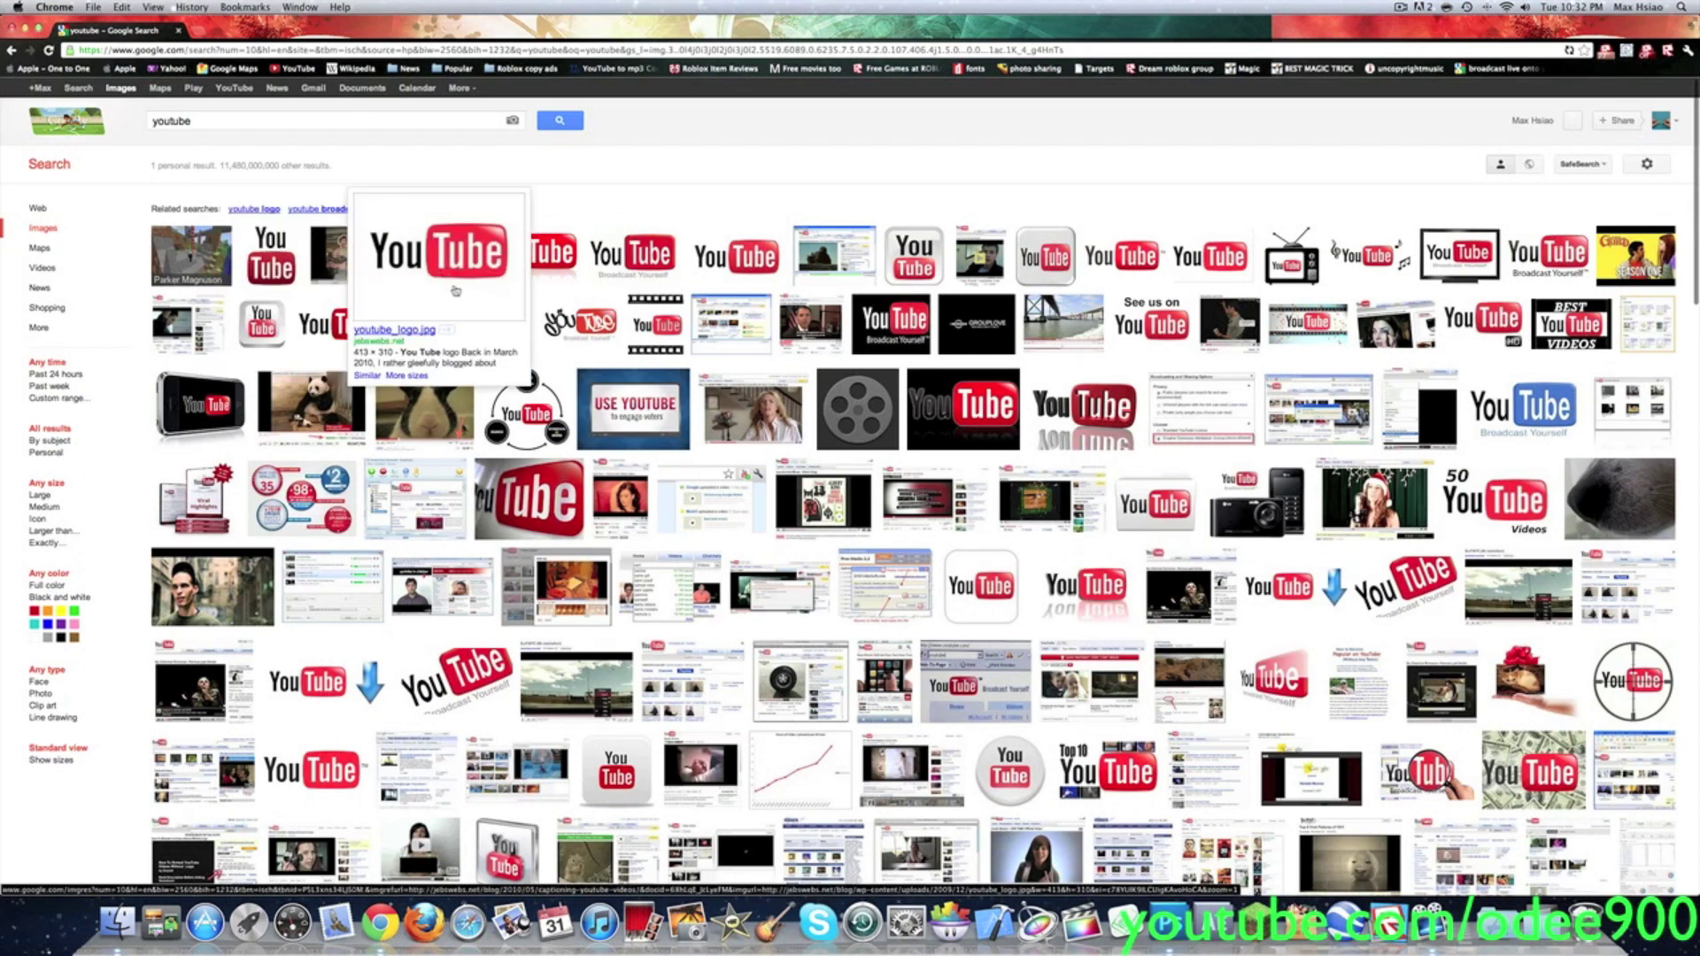
mouse_move(567, 281)
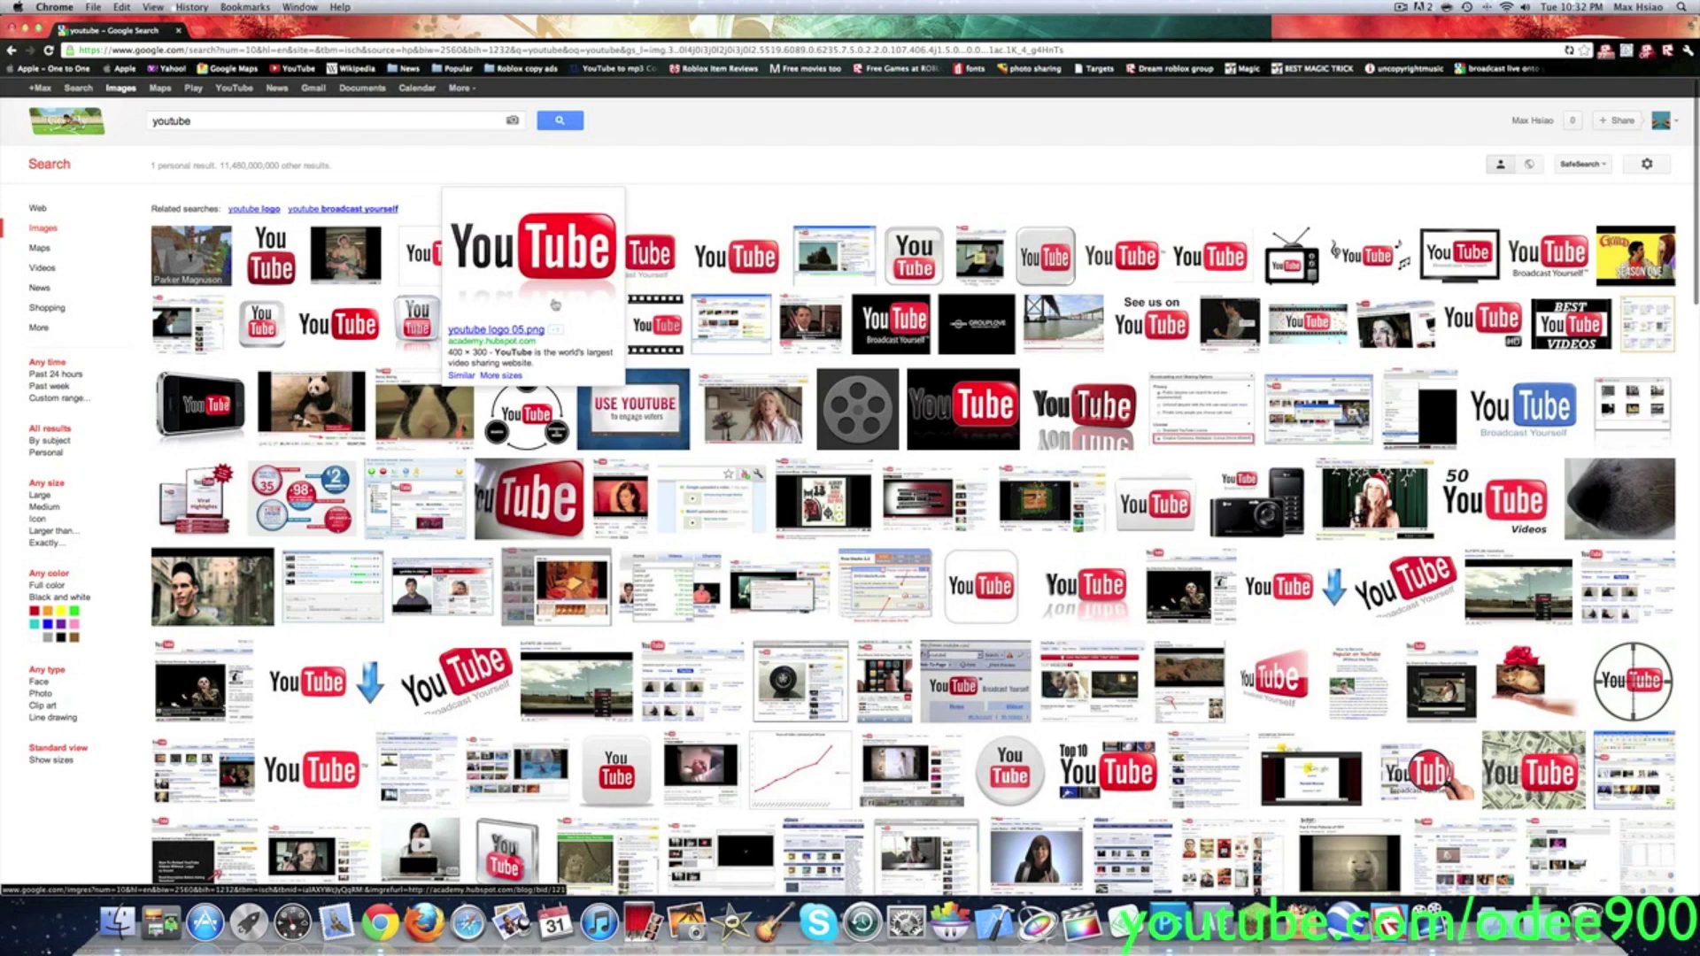
left_click(537, 276)
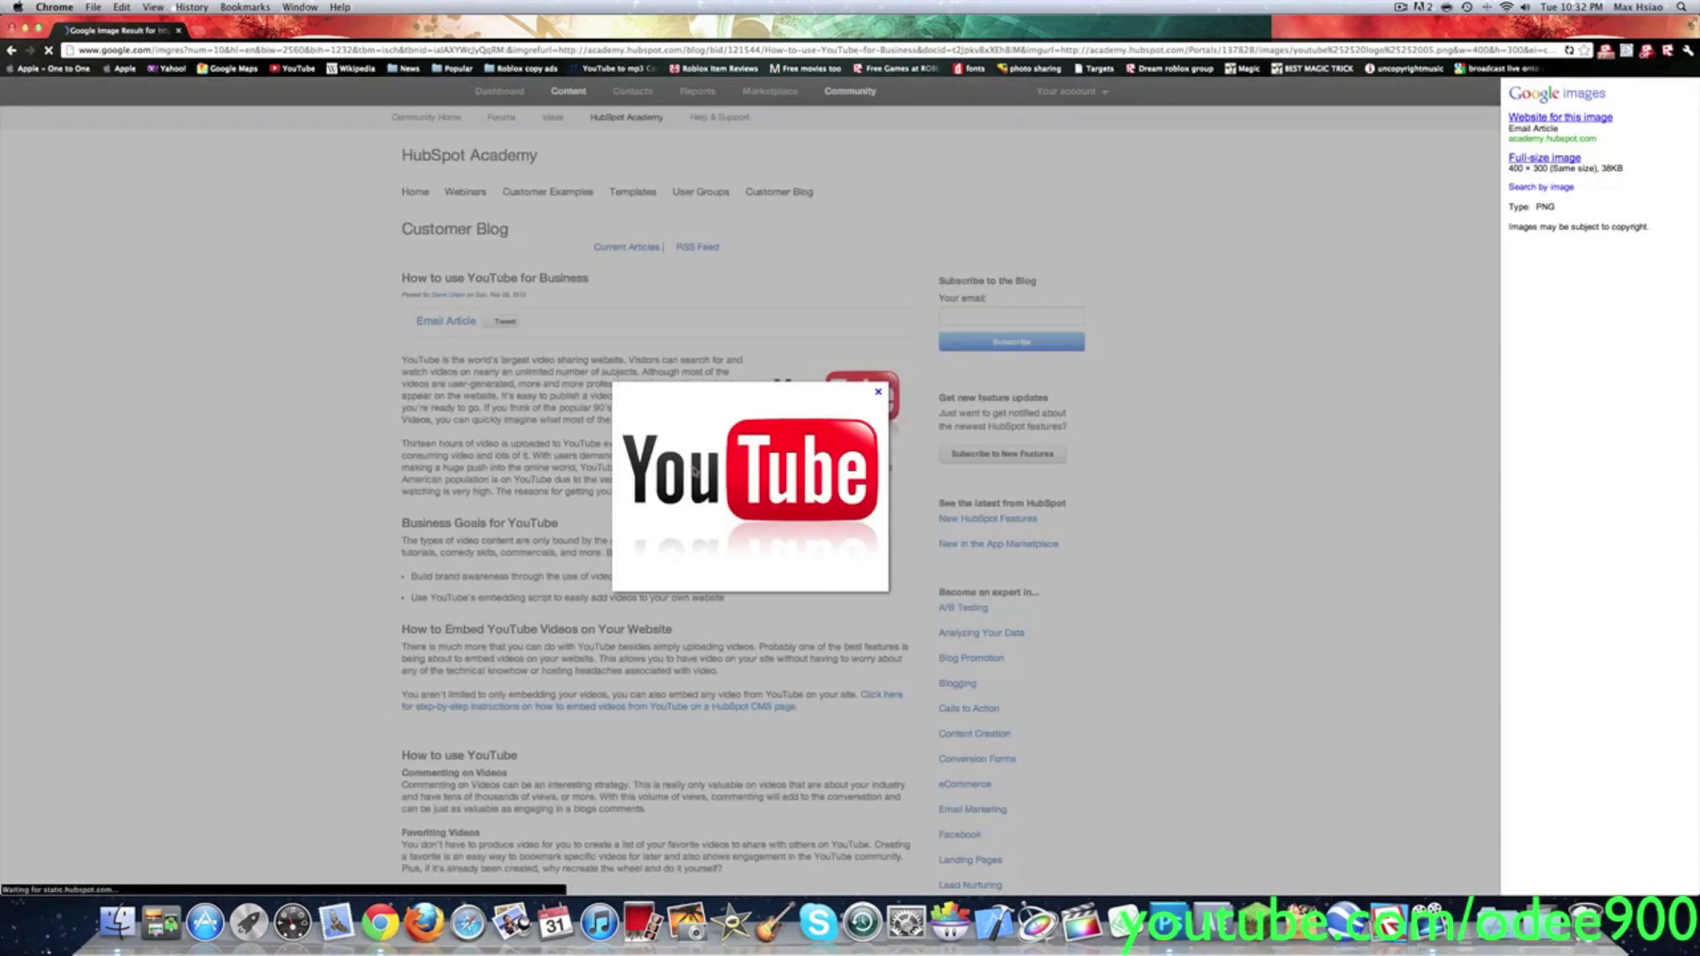
right_click(714, 482)
left_click(753, 507)
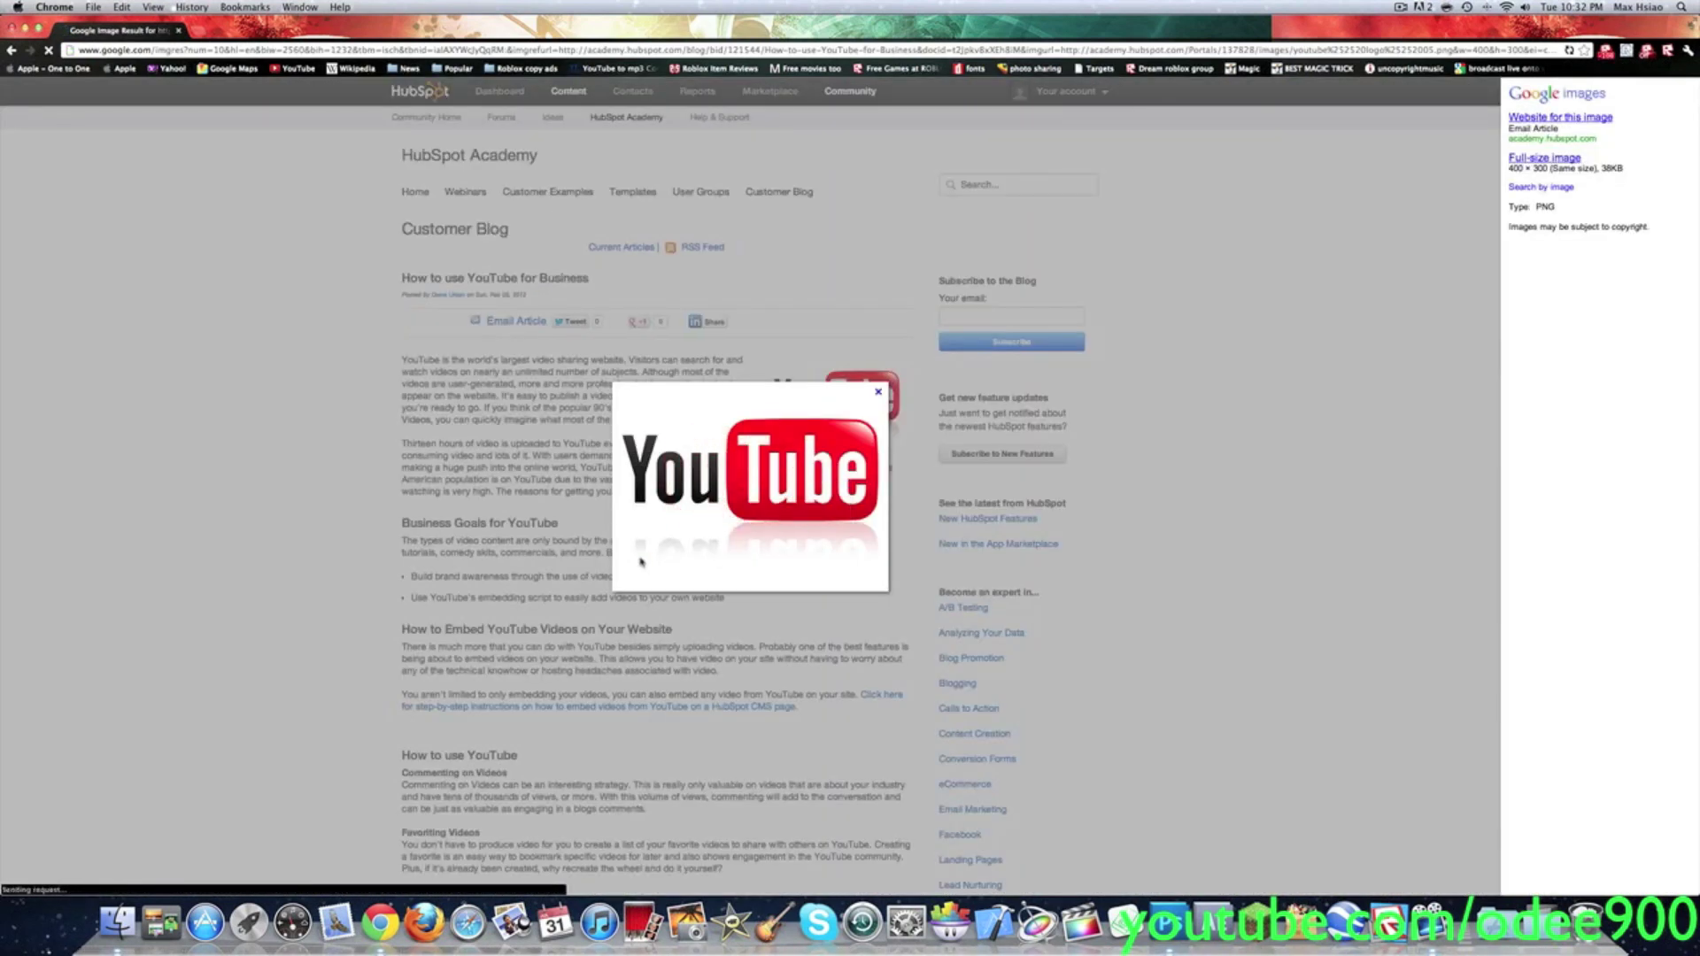
key("Return")
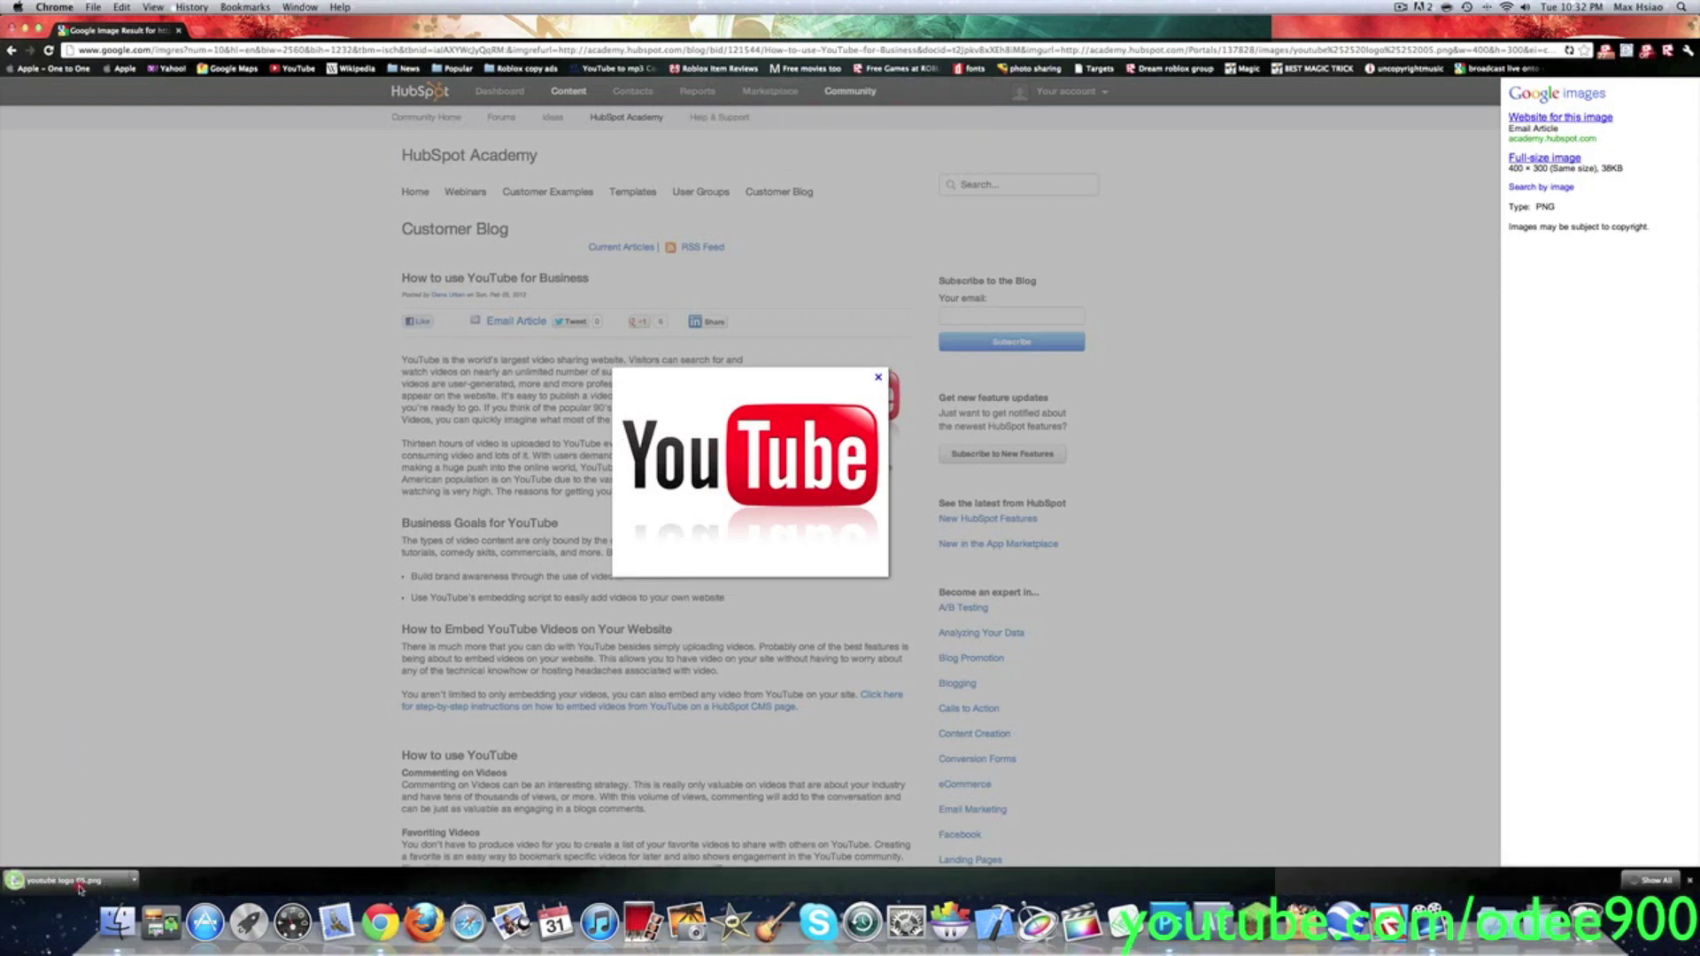
Step: Open the downloaded logo, then force-quit Safari and close the Force Quit window
left_click(468, 921)
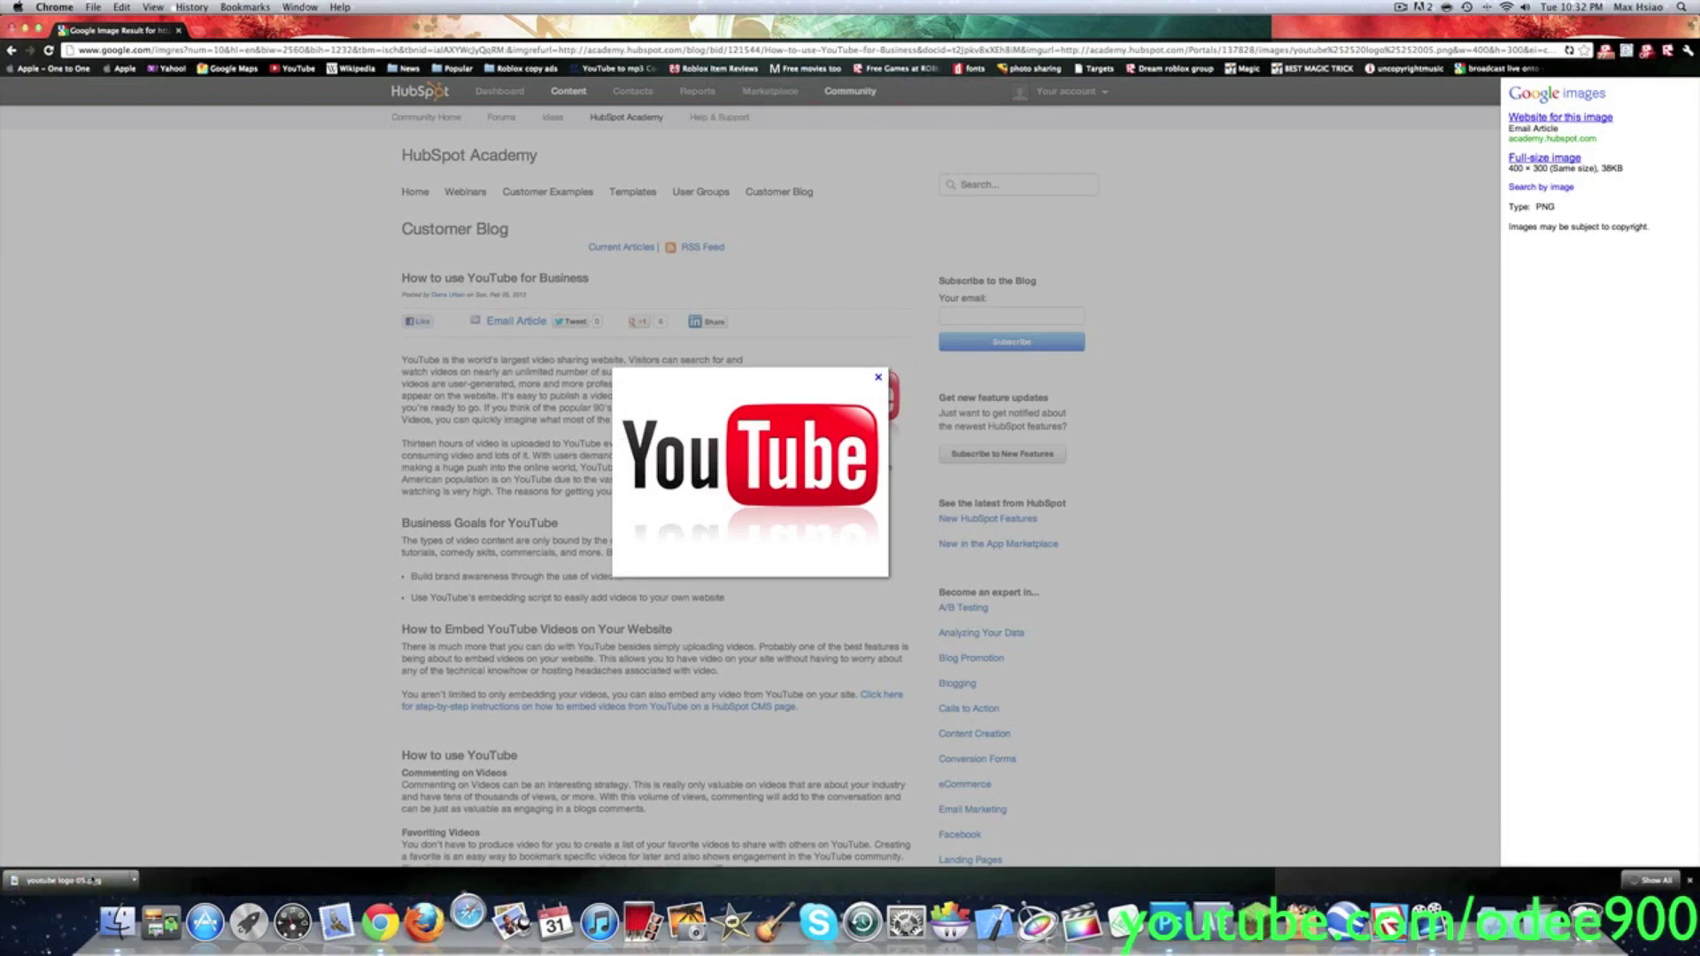
key("super+alt+Escape")
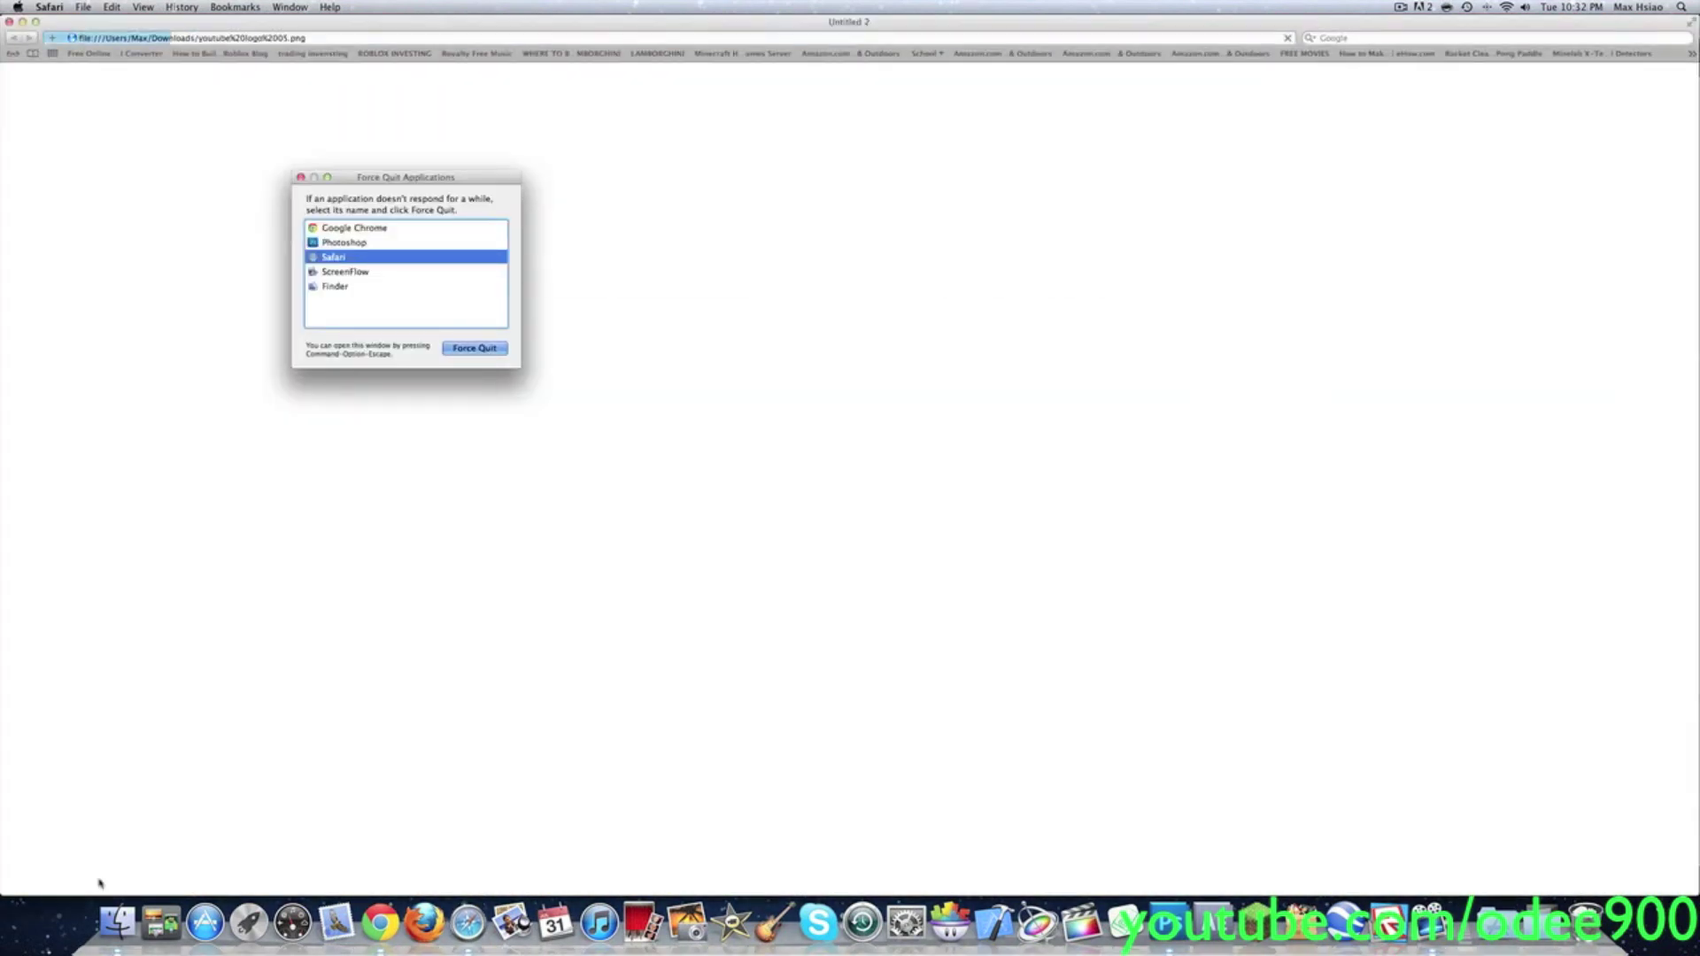
key("Return")
left_click(299, 178)
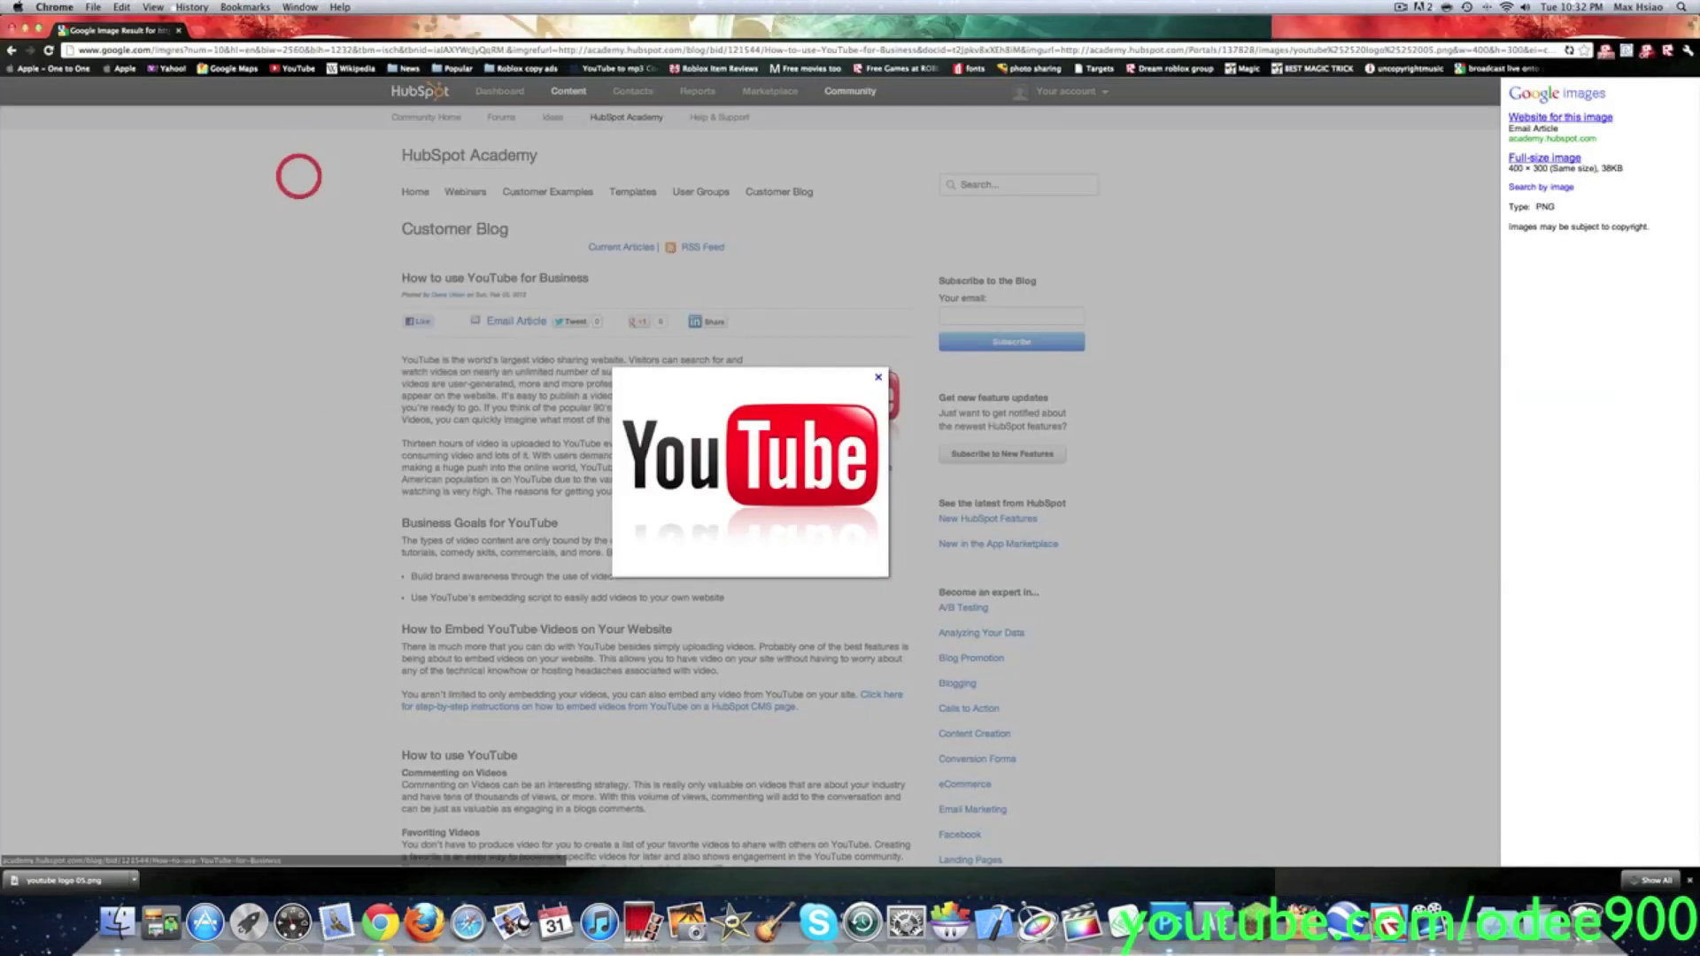
Step: Drop youtube logo 05.png onto the canvas, enlarge it, and nudge it just below the title
left_click_drag(705, 894, 1169, 921)
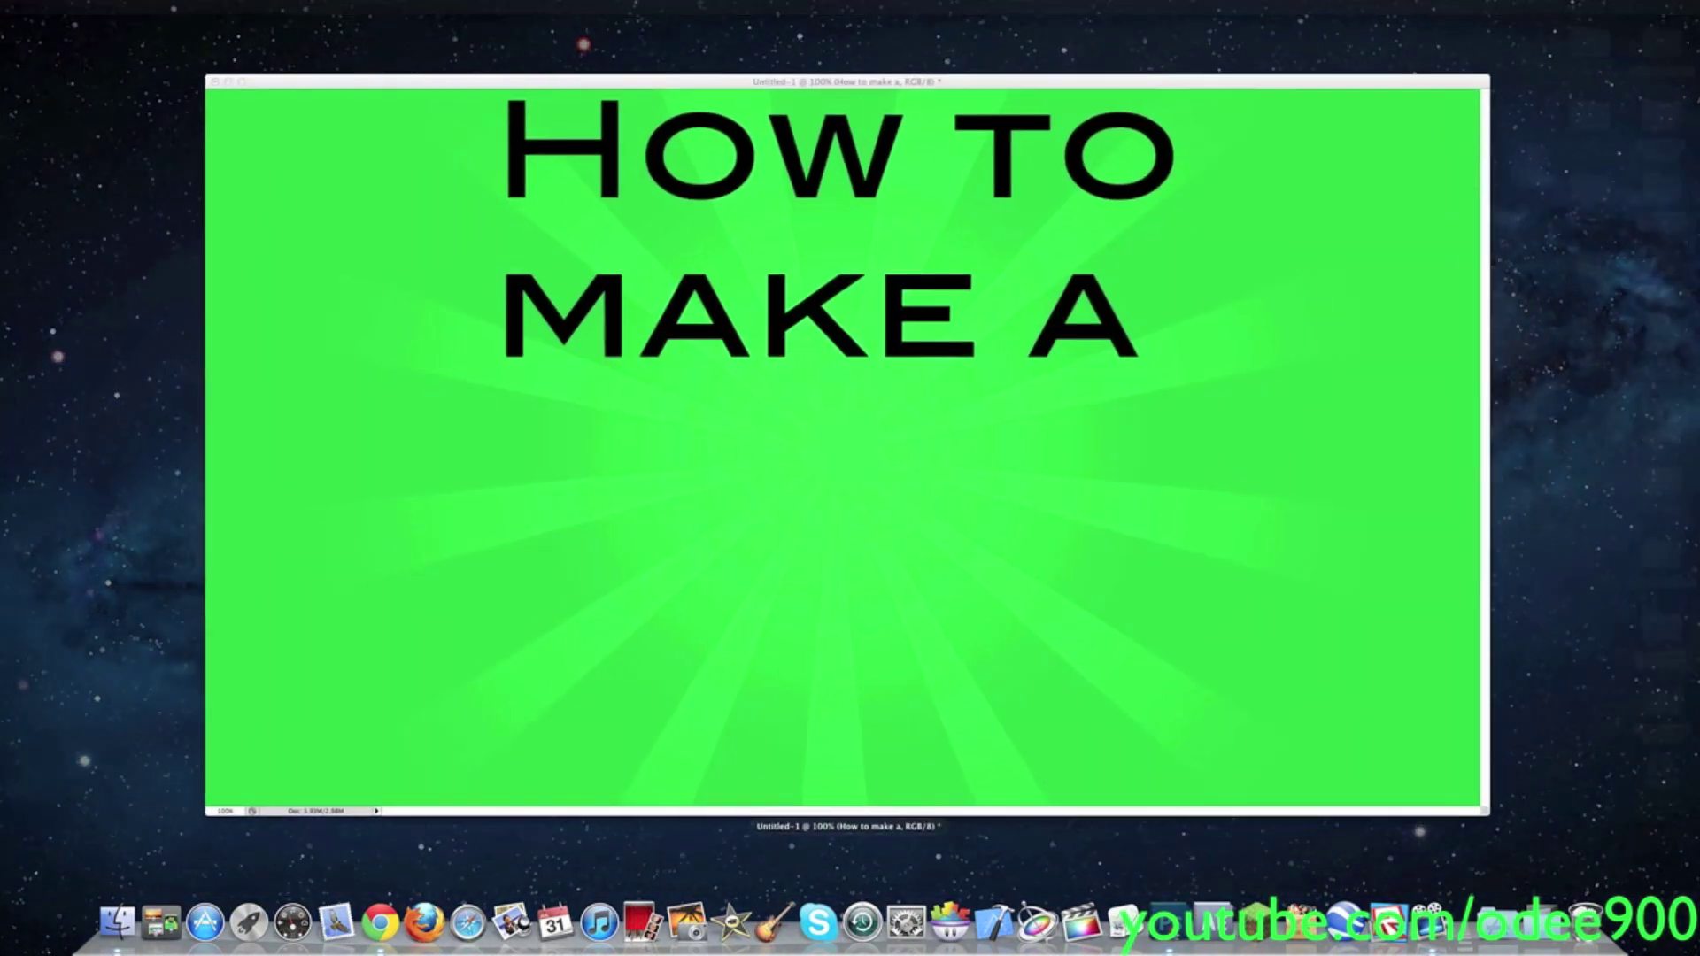
left_click_drag(831, 507, 823, 504)
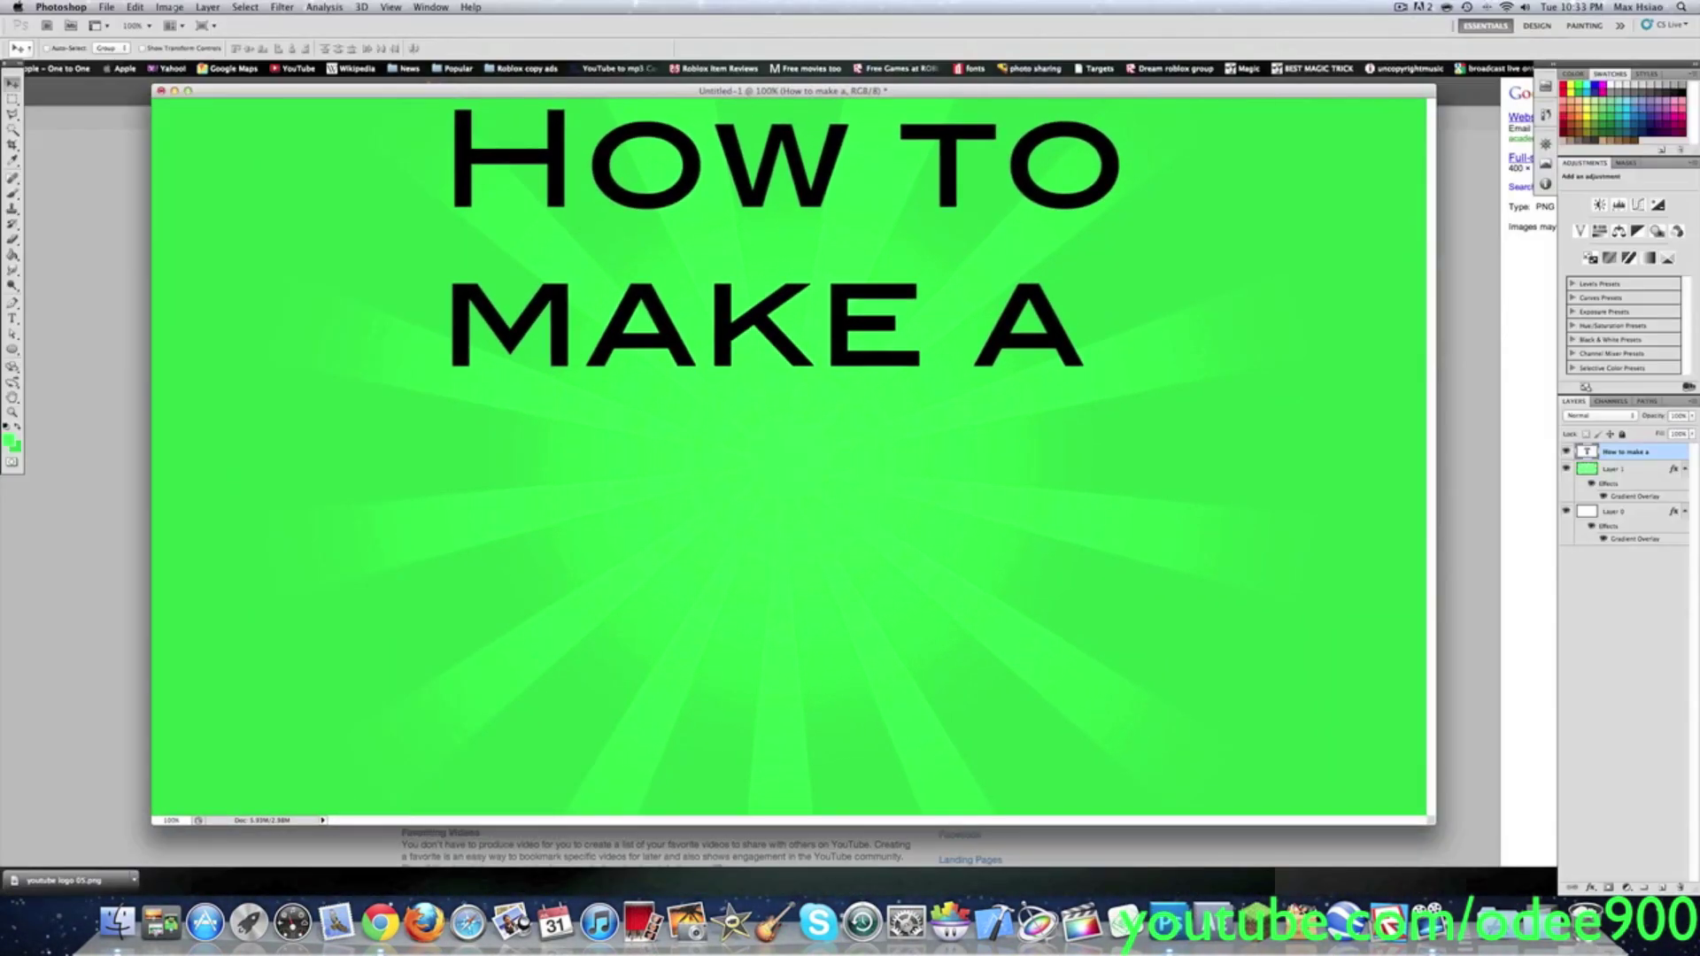
left_click_drag(803, 483, 736, 476)
left_click_drag(858, 603, 1048, 617)
left_click_drag(850, 562, 823, 539)
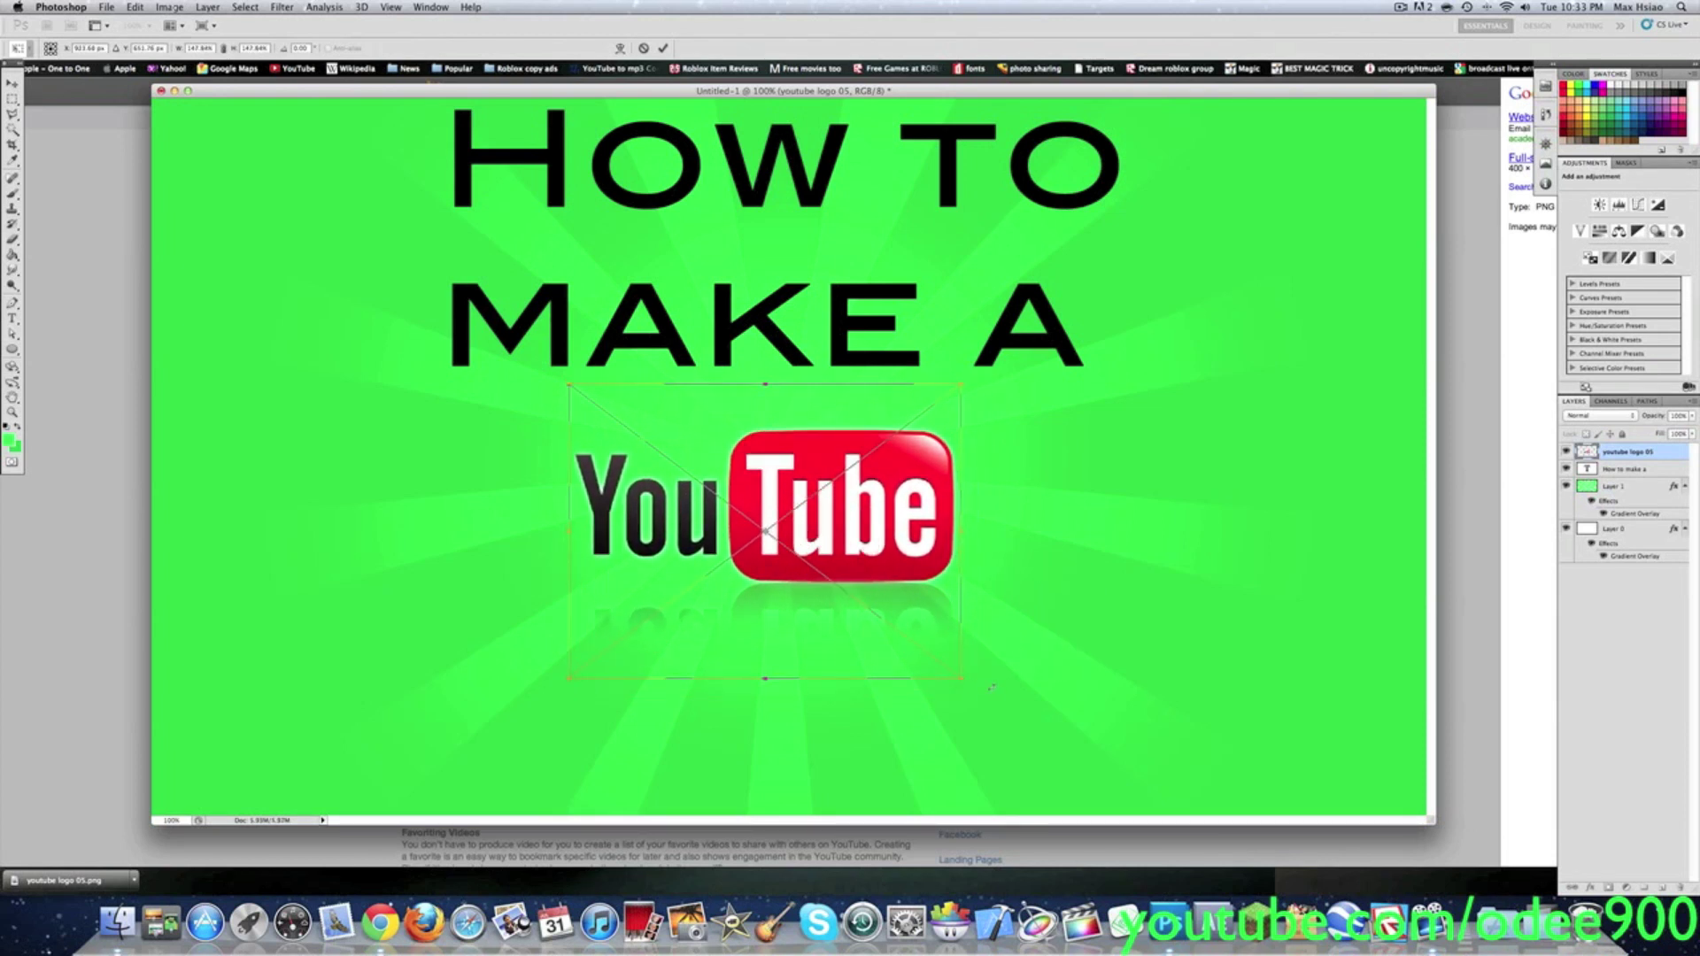
key("Return")
key("shift+Up")
key("shift+Up")
key("shift+Up")
key("shift+Up")
key("shift+Up")
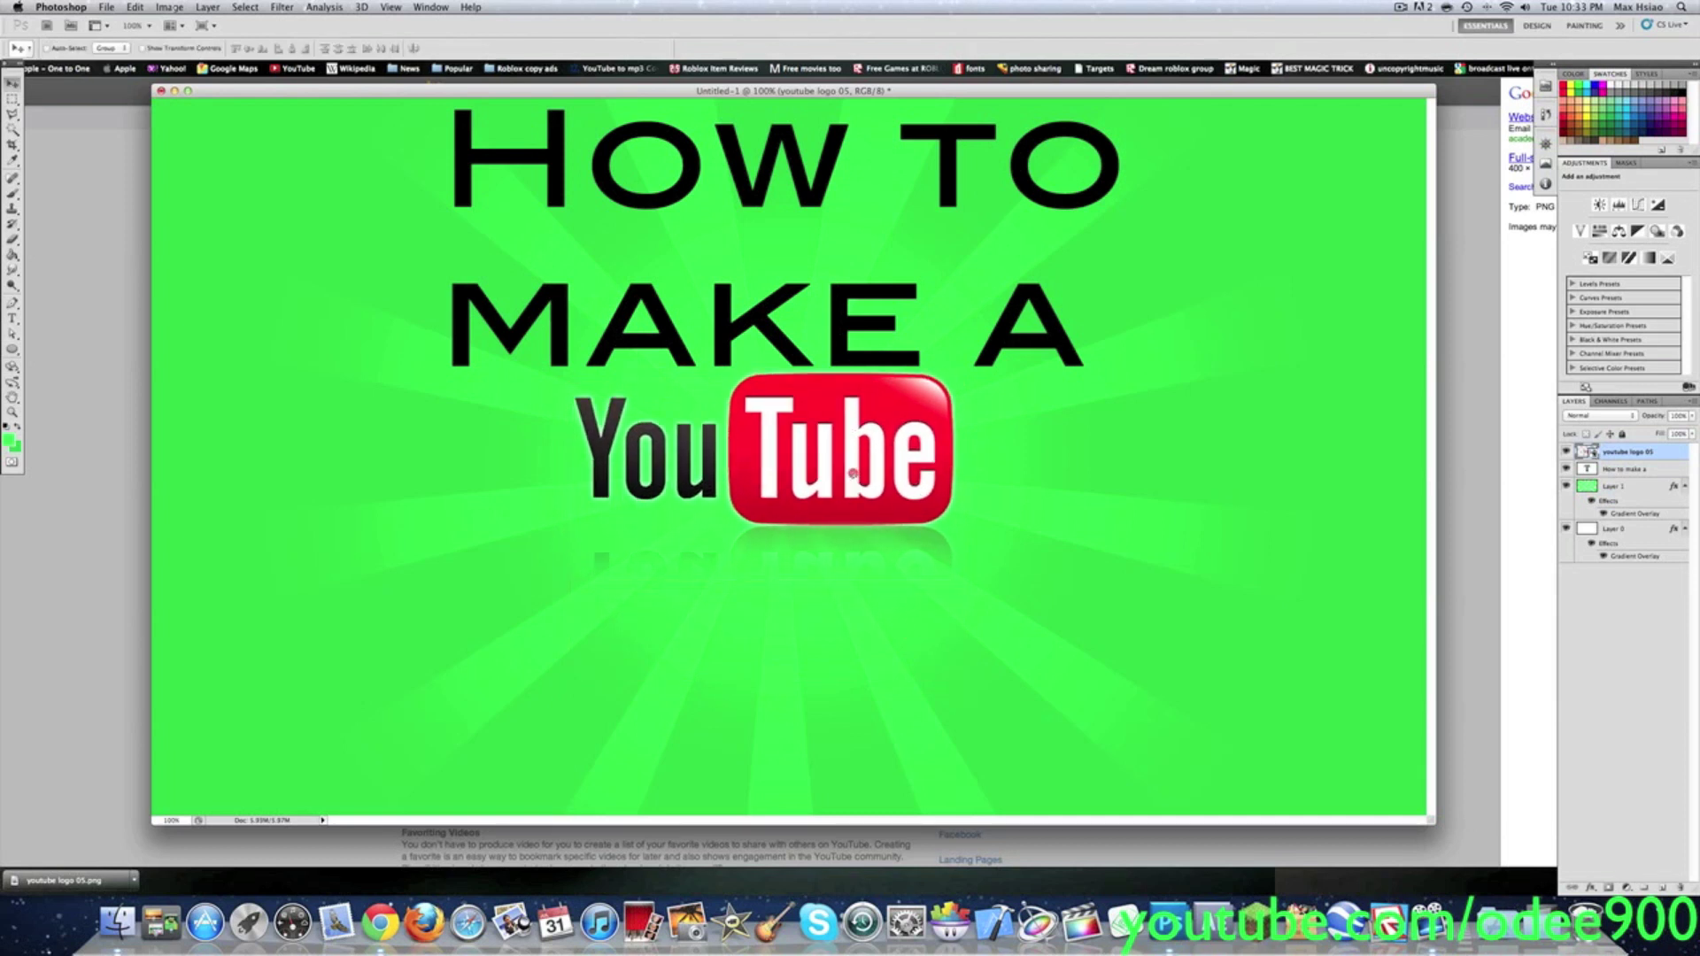